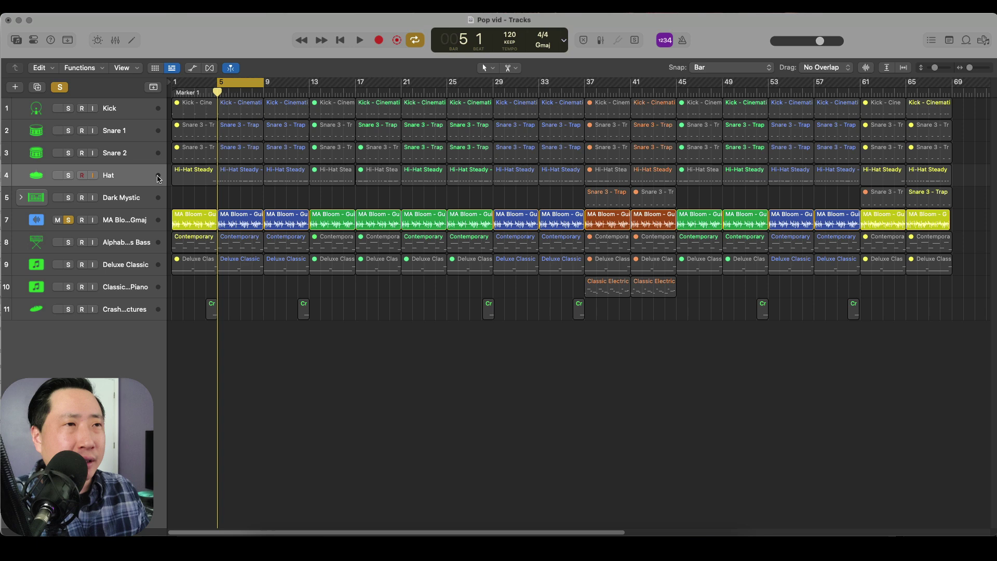
Play the soloed guitar loop from bar 5 and stop playback after a brief listen
key(space)
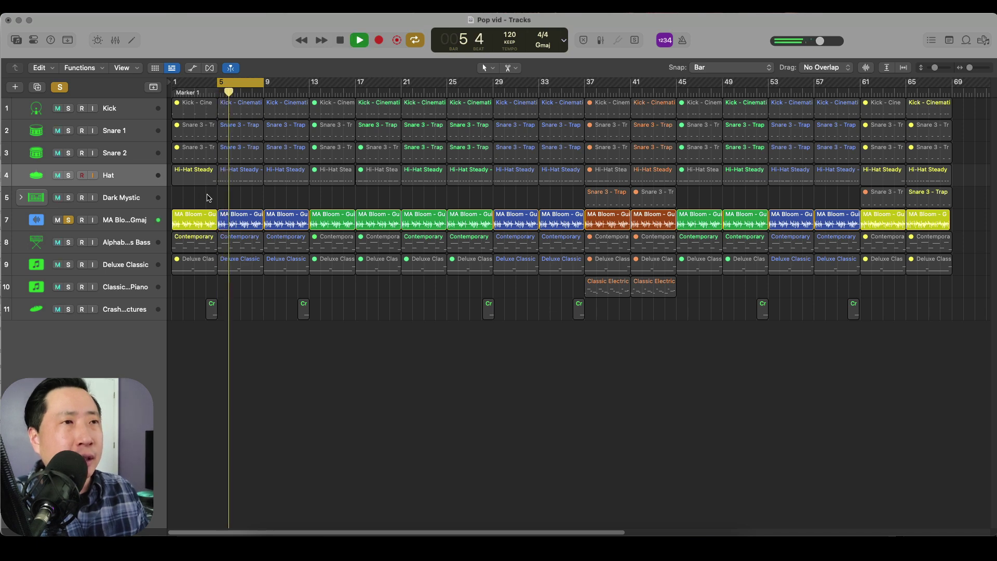
key(space)
click(68, 220)
click(68, 220)
Bring the Mixer window and the Stereo Out Level Meter to the front
key(ctrl+Up)
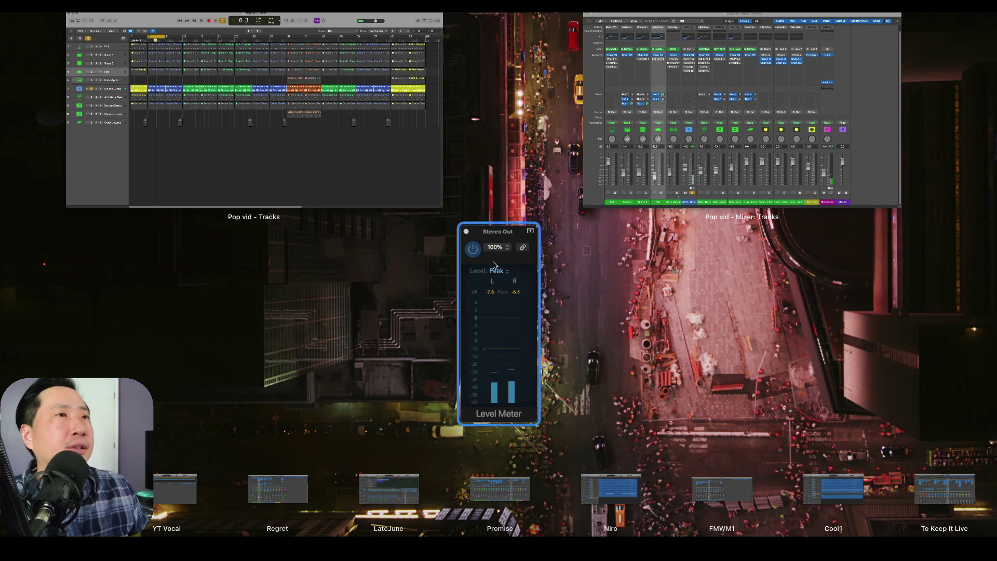
click(718, 154)
key(ctrl+Up)
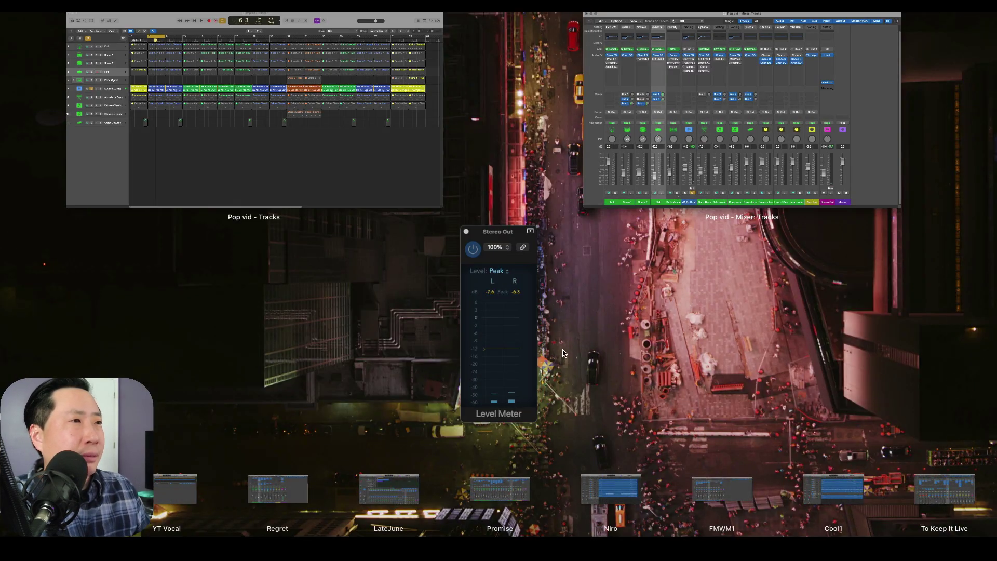
click(518, 341)
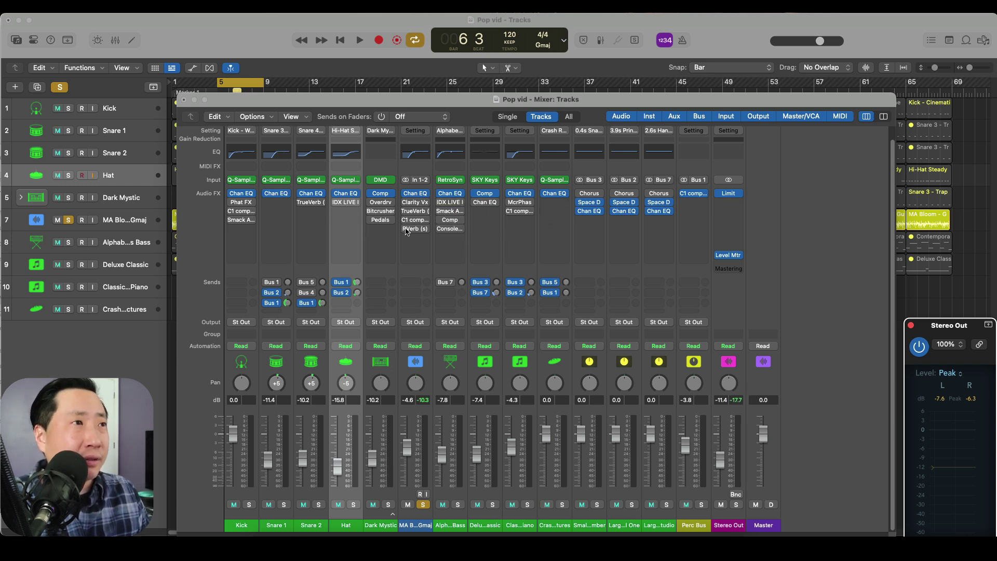
Select the guitar loop's channel strip in the Mixer and start playback
click(419, 250)
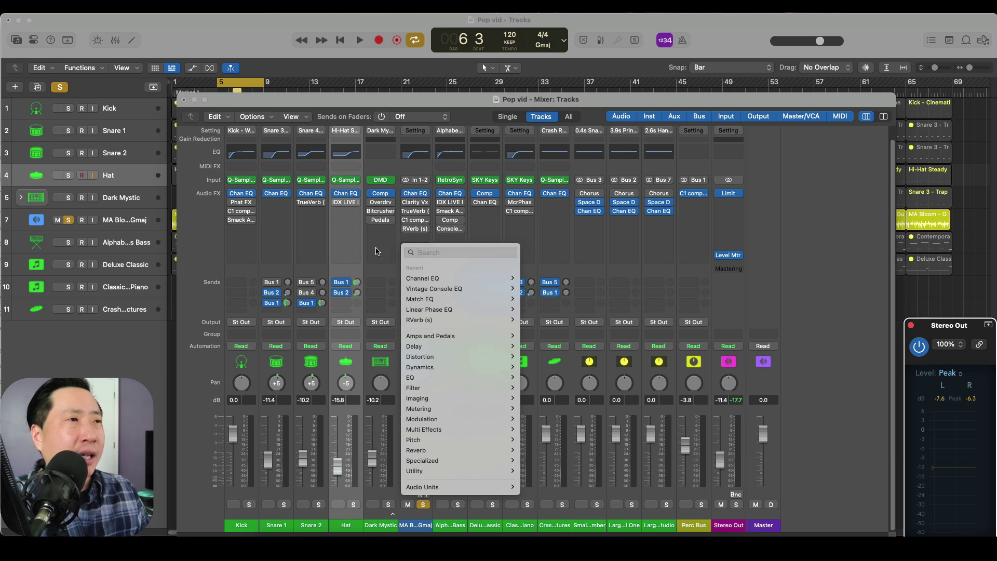
click(377, 251)
click(414, 473)
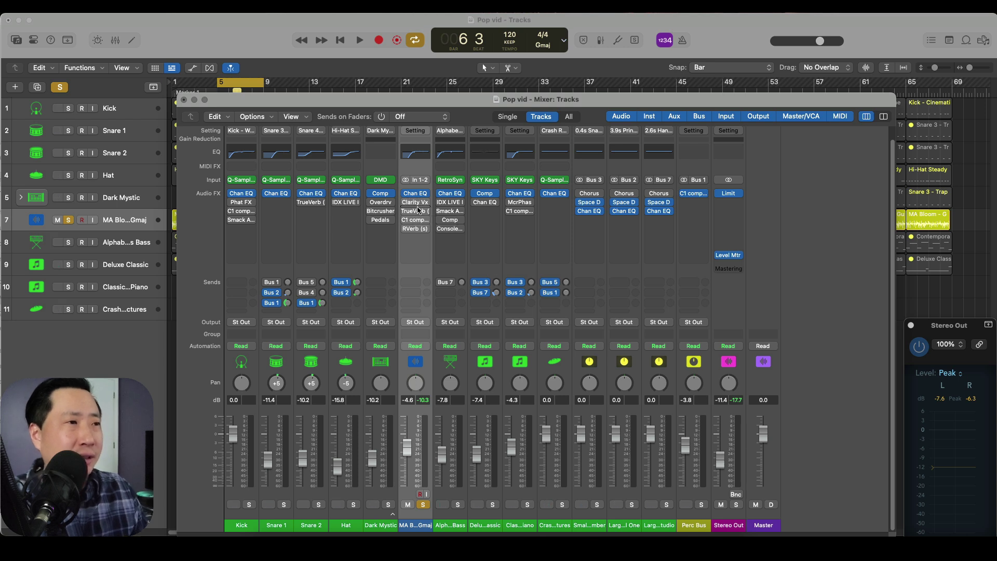
mouse_move(418, 204)
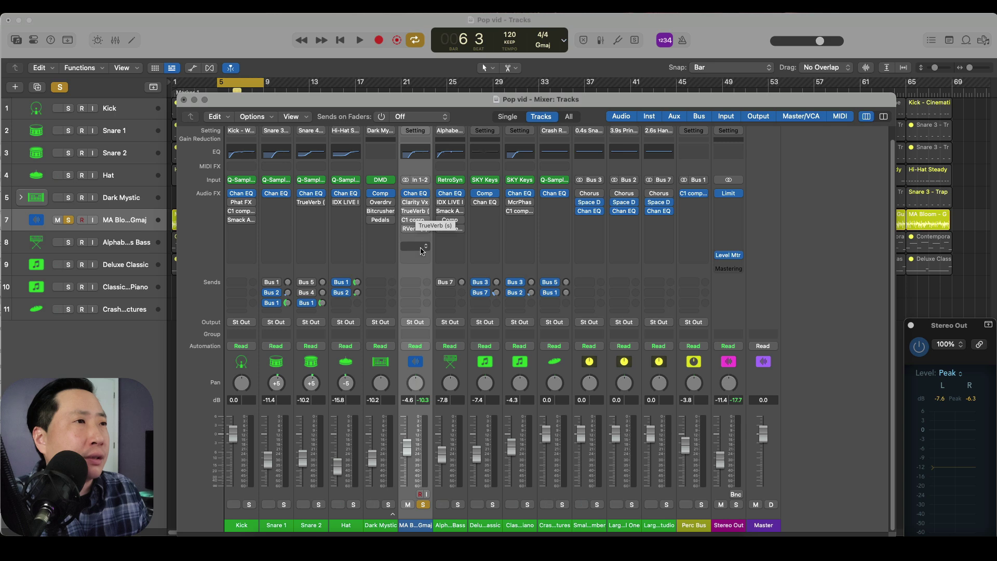
key(space)
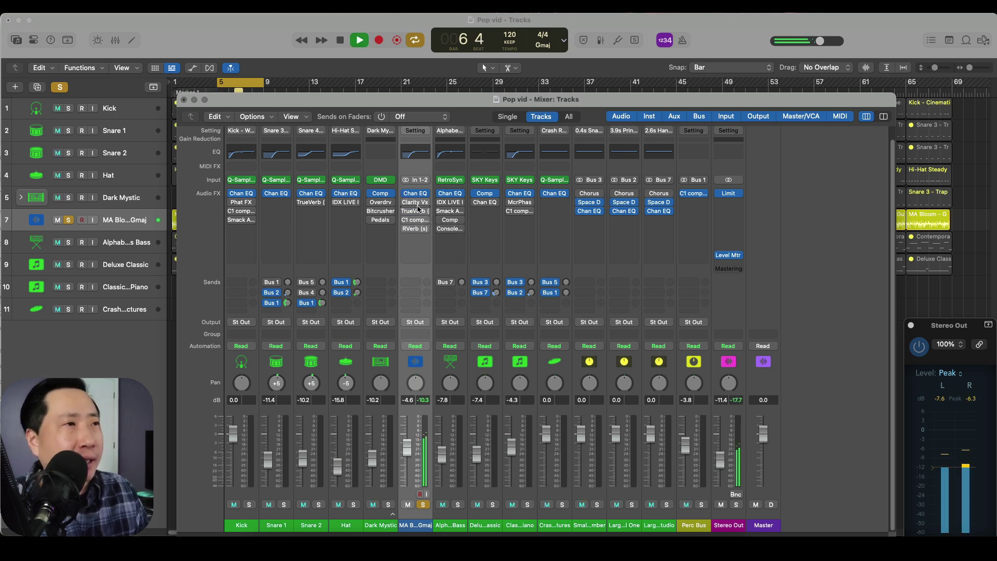
Try a broad boost of about 8.7 dB around 725 Hz in the guitar's Channel EQ, and reset the band
click(414, 154)
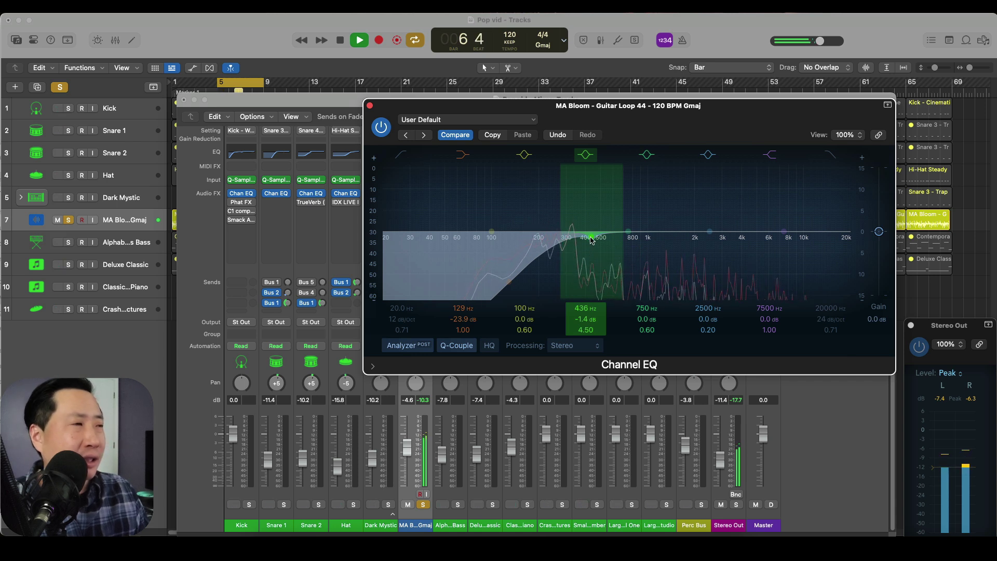
drag(600, 231, 621, 268)
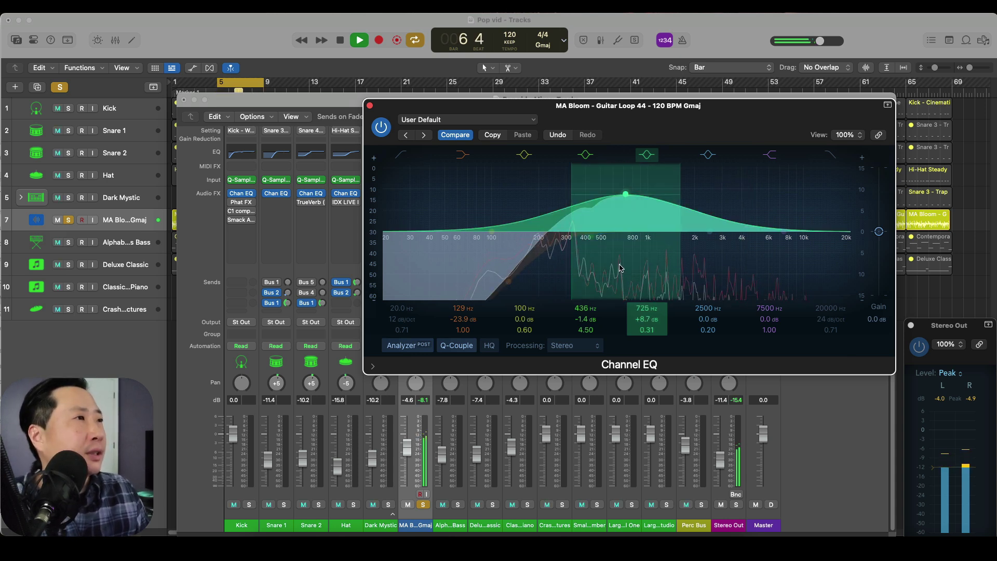
alt+click(625, 195)
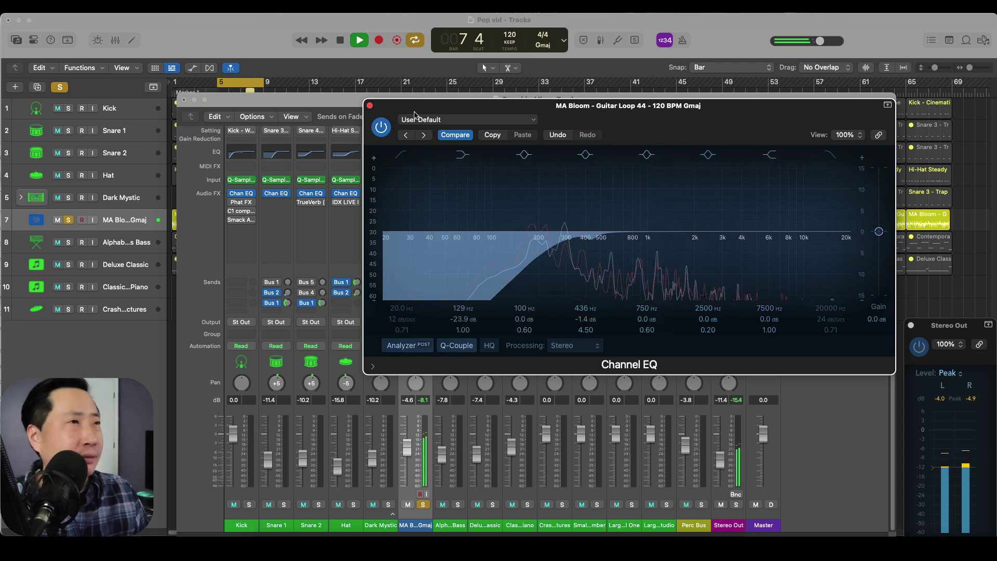
click(370, 106)
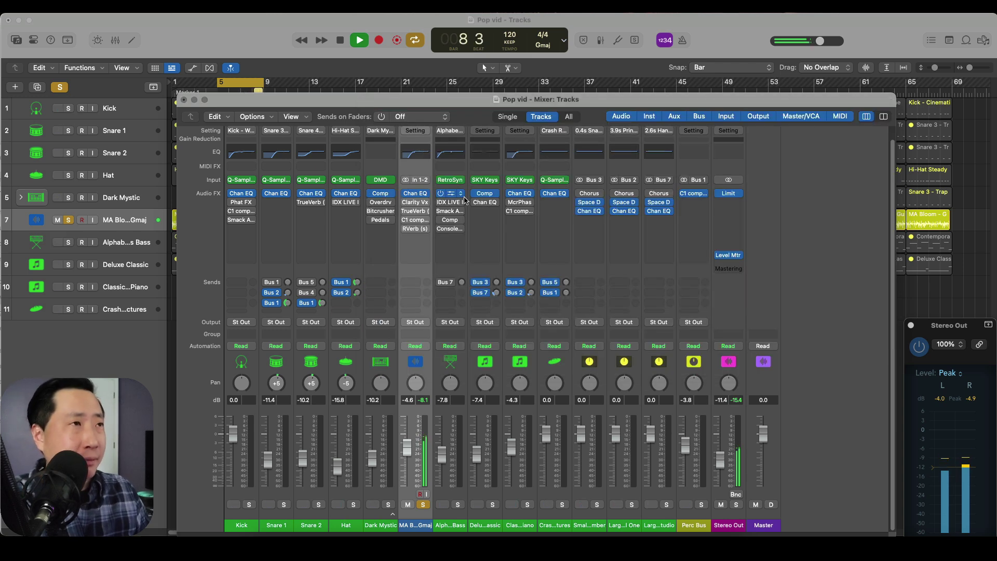
Turn on Clarity Vx on the guitar channel and compare playback with it bypassed and active
click(415, 205)
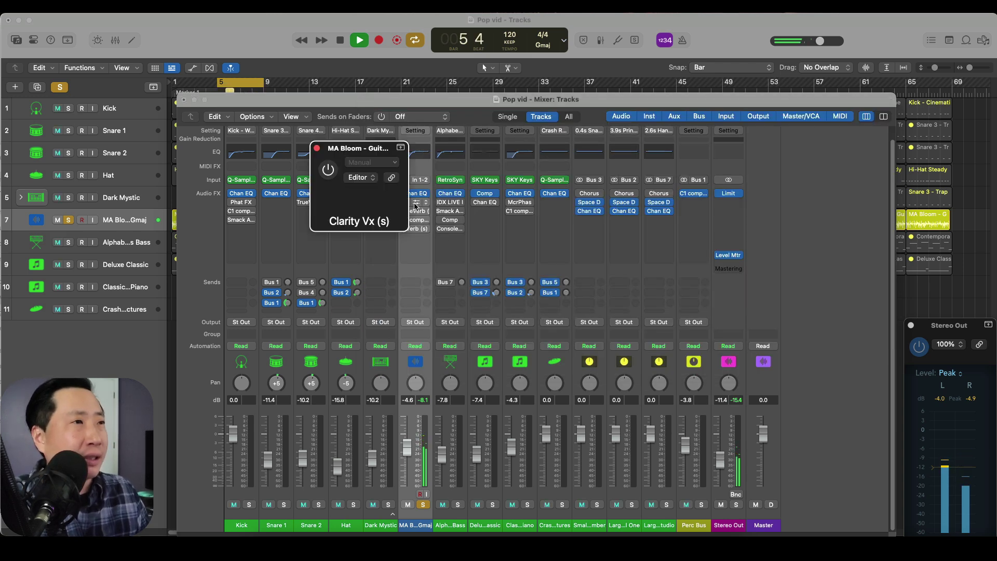
click(329, 170)
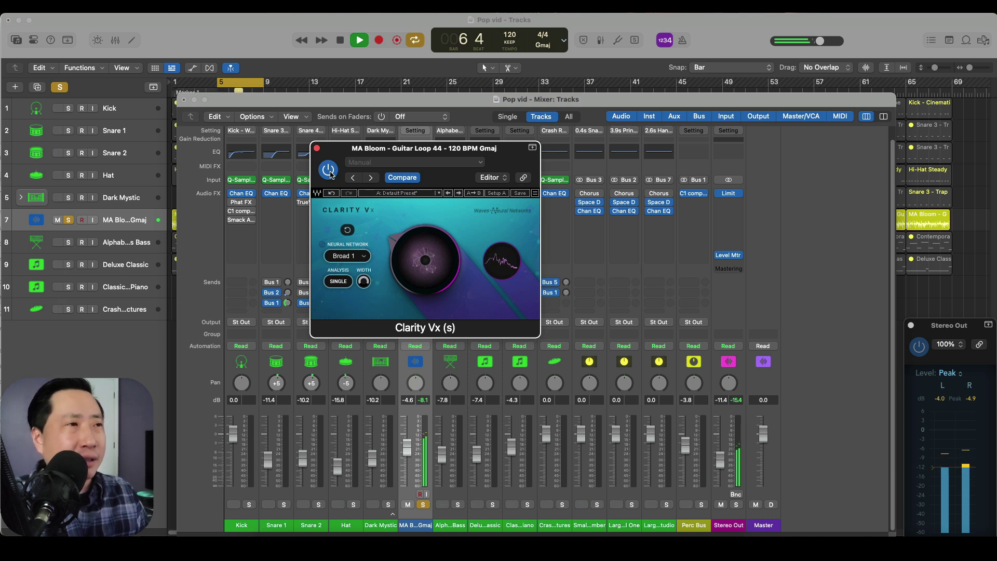
key(space)
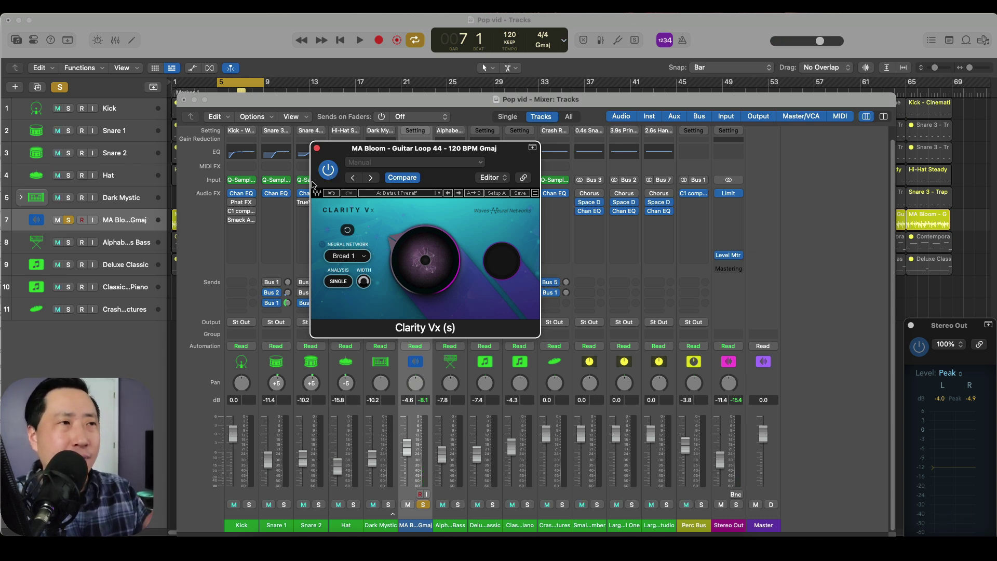
mouse_move(411, 259)
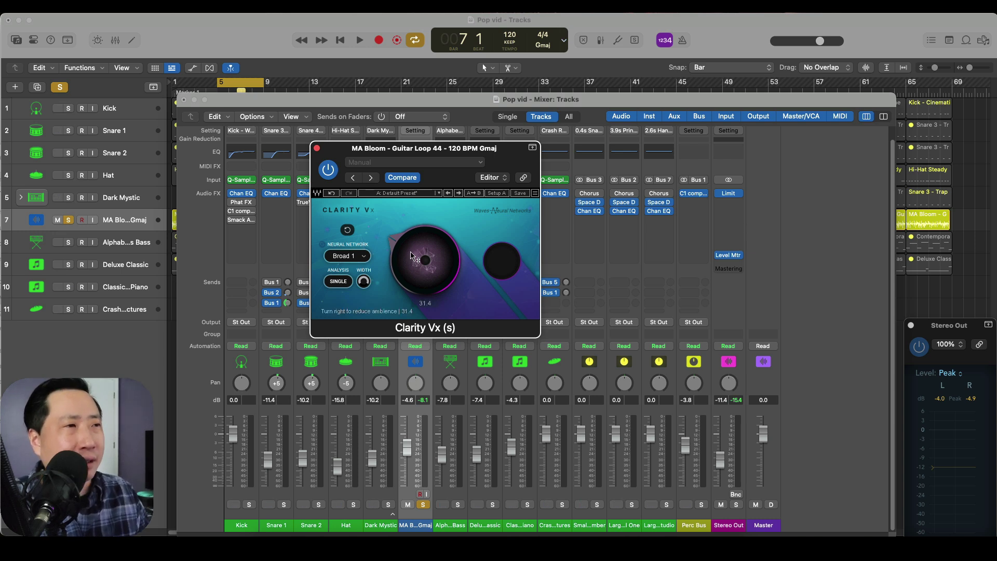
click(328, 170)
key(space)
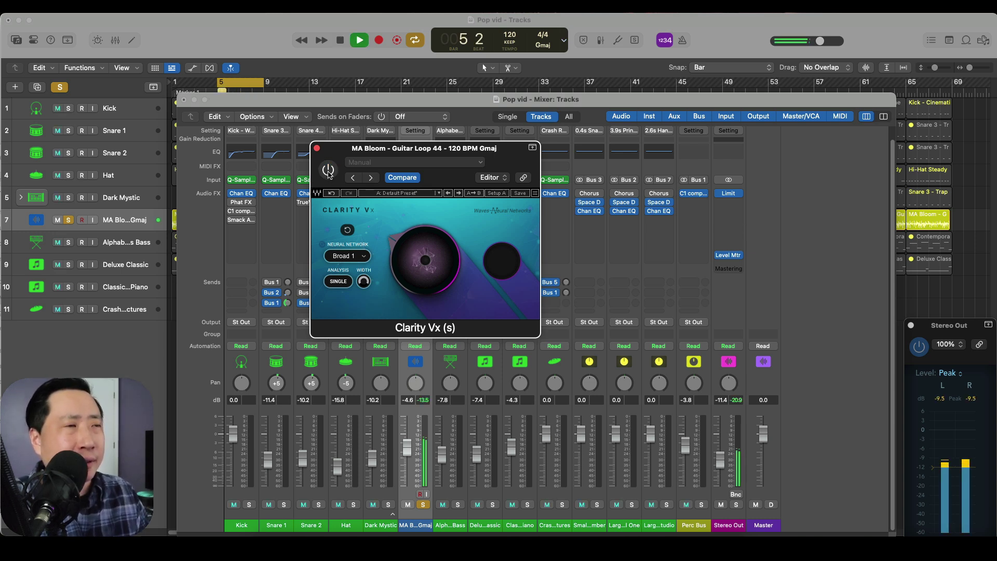
click(329, 170)
mouse_move(420, 277)
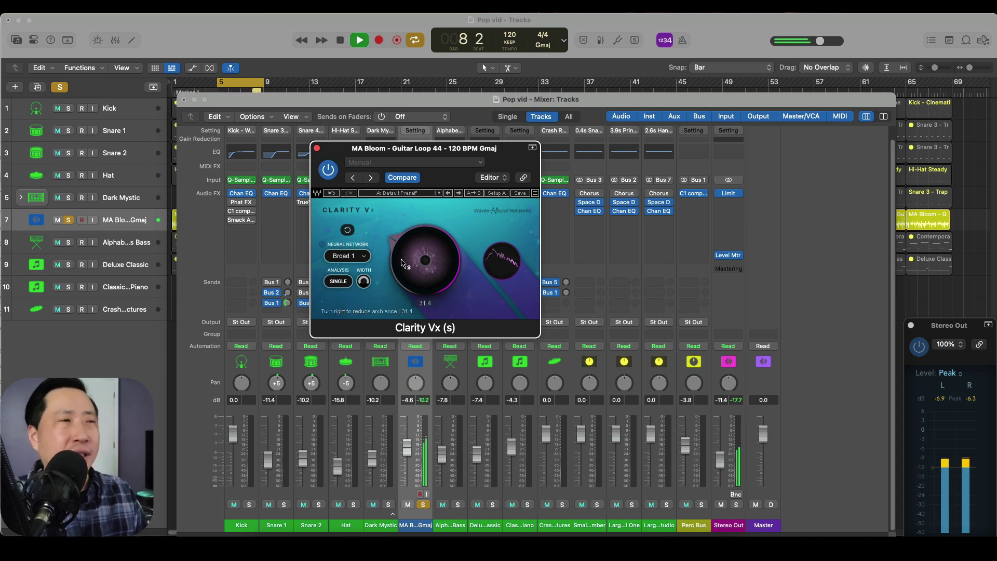
click(317, 149)
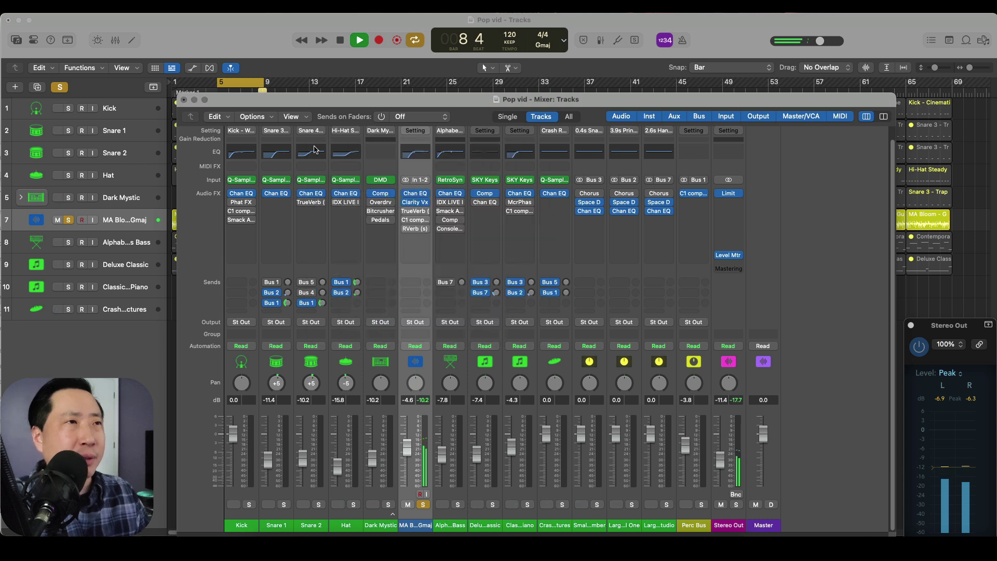
Turn on TrueVerb on the guitar channel, close its window and stop playback
click(415, 213)
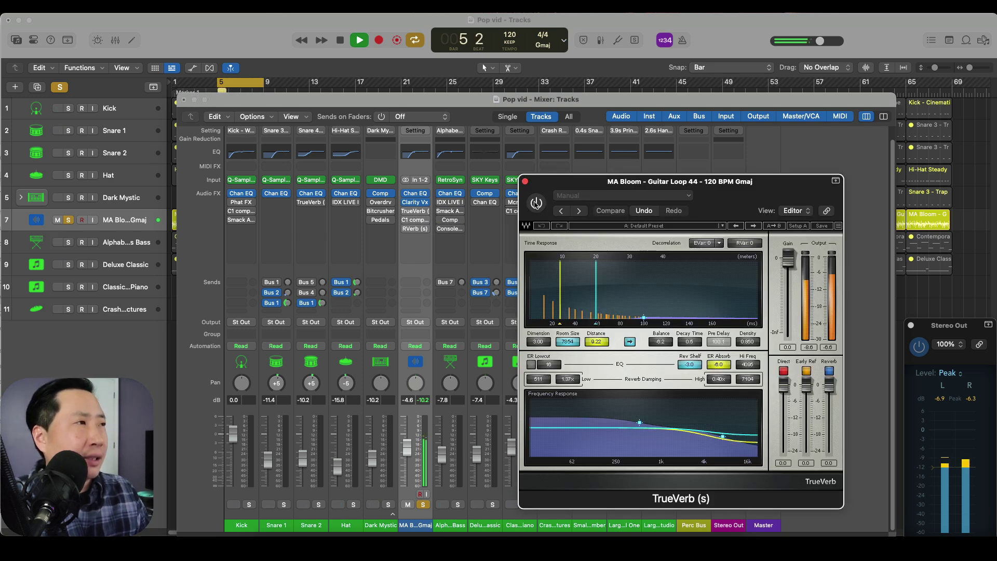
click(536, 203)
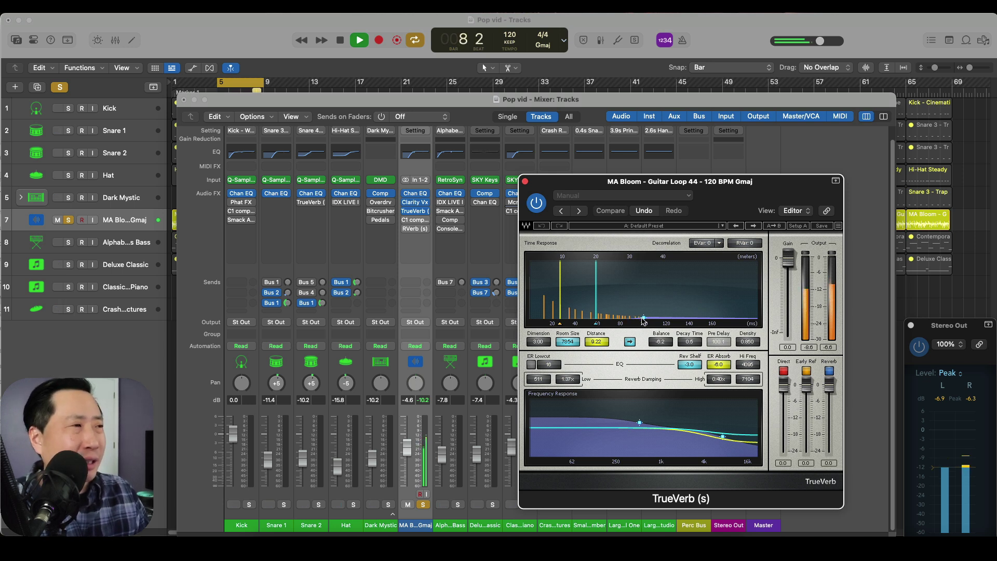
click(525, 182)
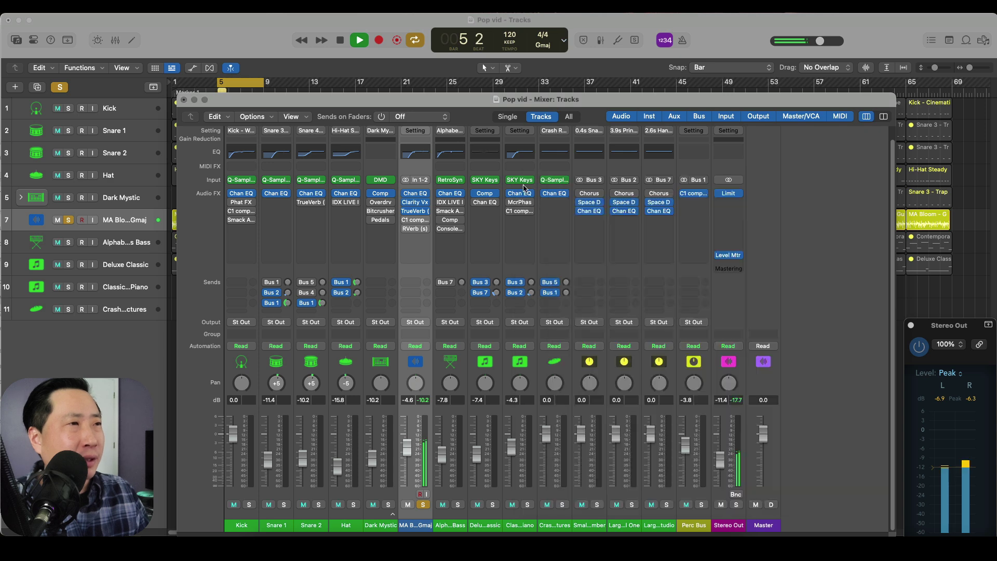
key(space)
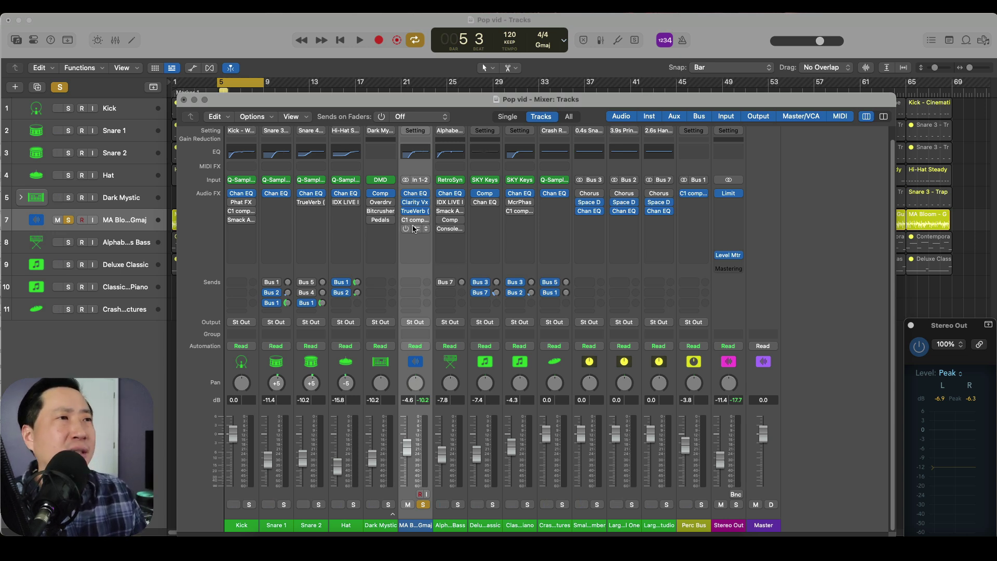
Turn on the C1 compressor on the guitar channel during playback and raise its output gain to 1.0 dB
key(space)
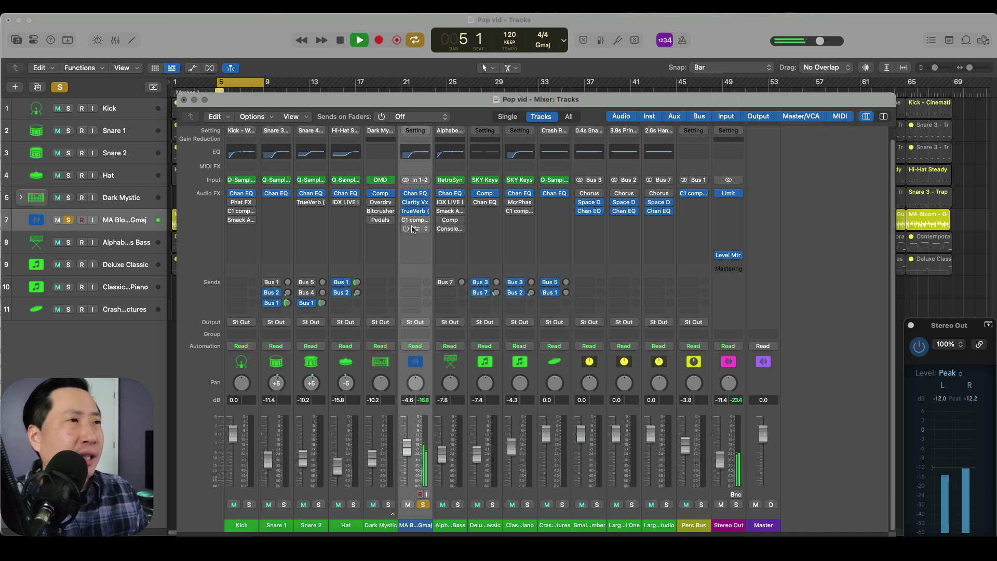
click(416, 222)
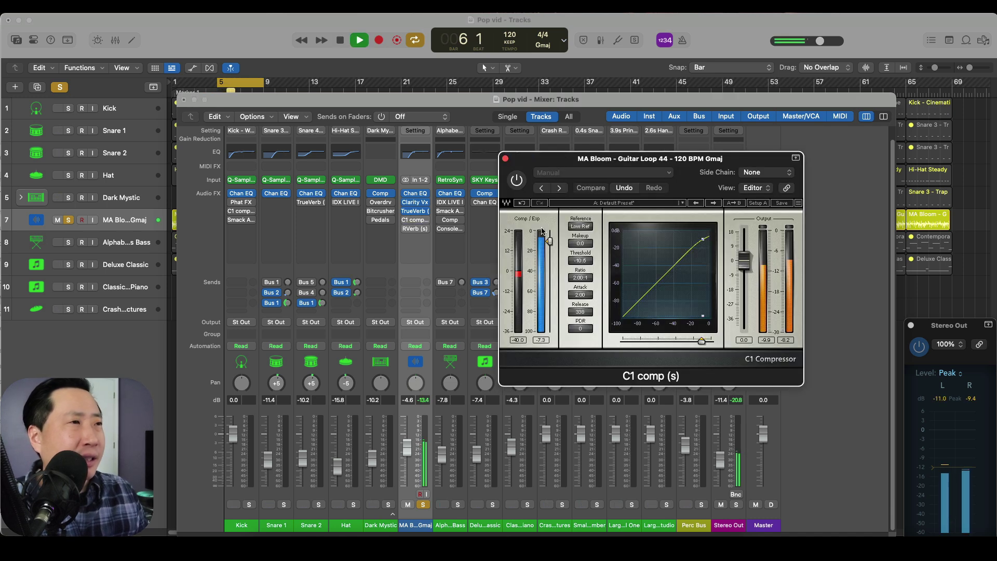
click(517, 182)
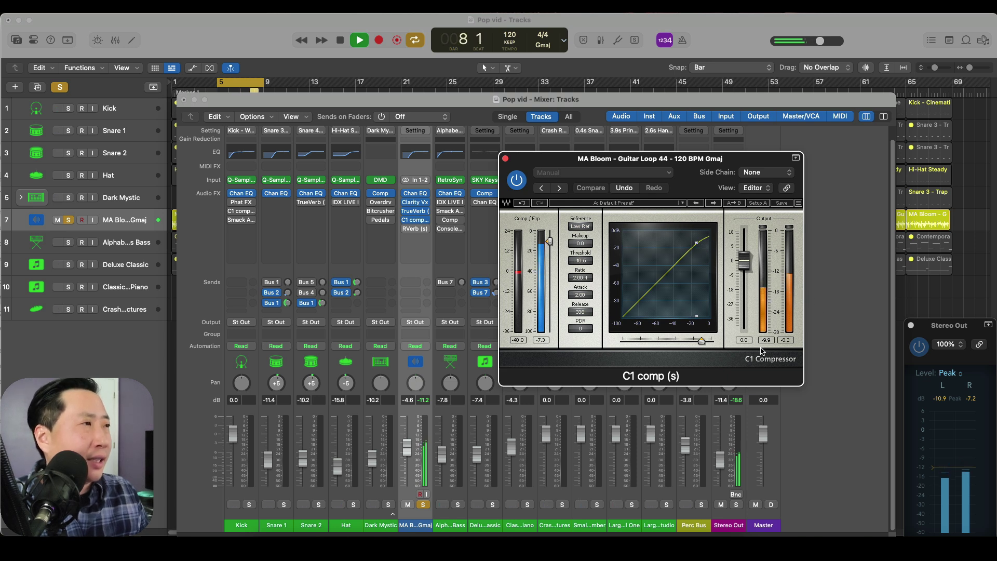
drag(744, 264, 746, 258)
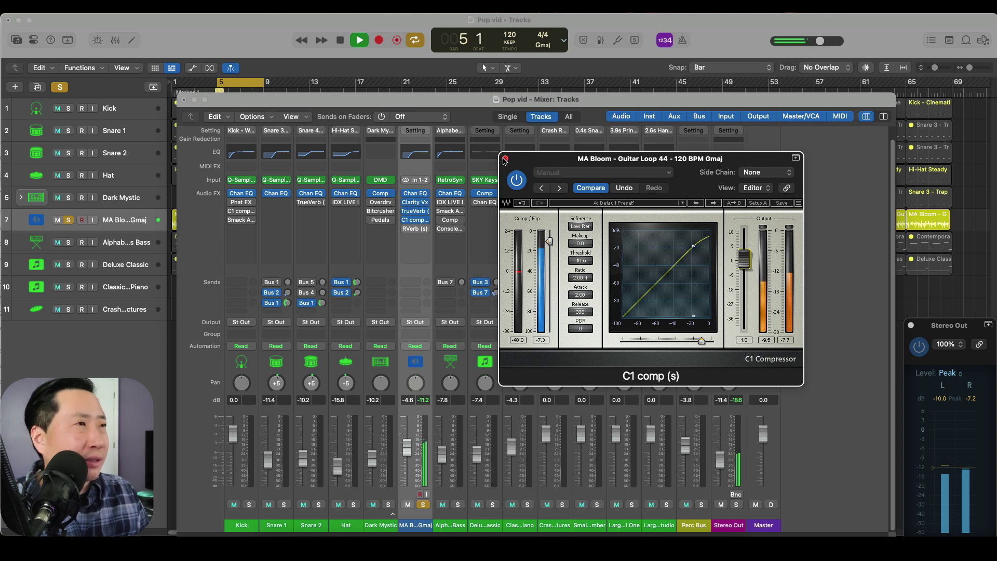
click(505, 158)
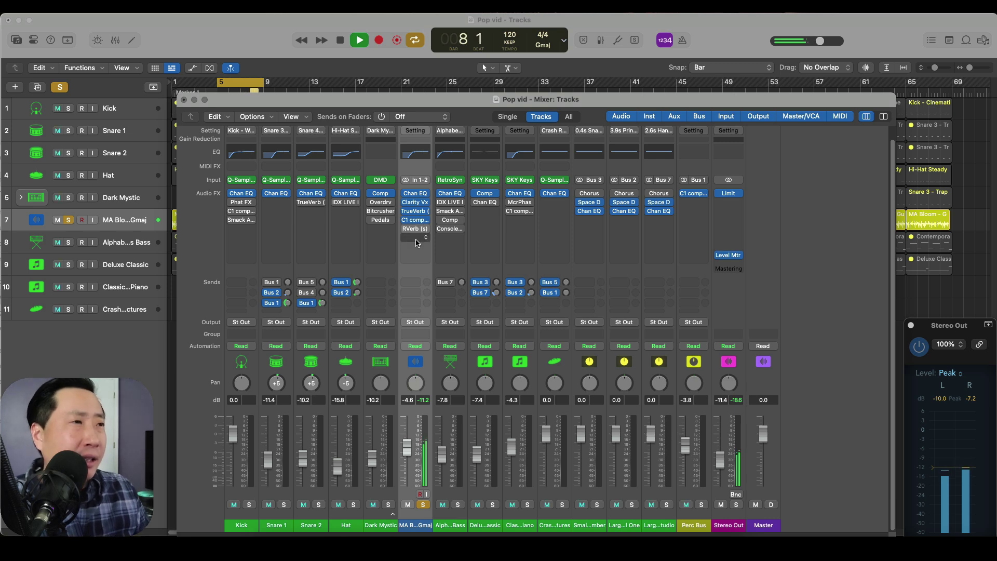
click(415, 219)
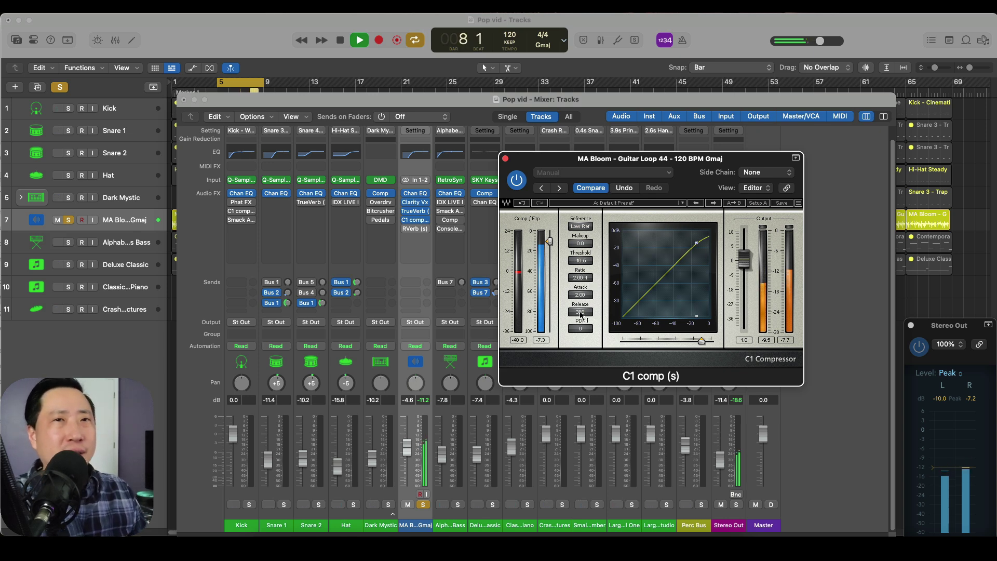
click(505, 157)
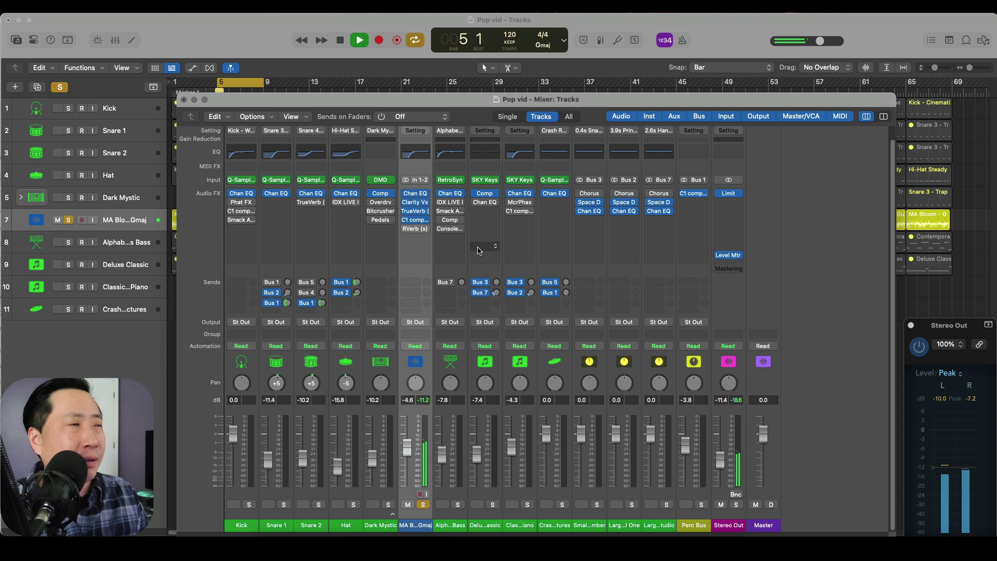
Turn on RVerb on the guitar channel and compare playback with the reverb bypassed and active
click(415, 229)
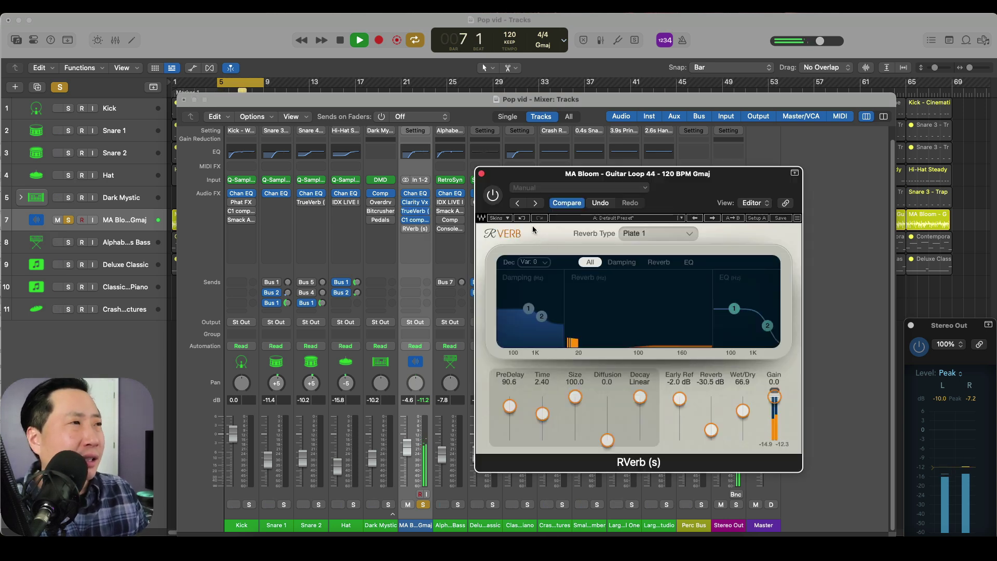
click(494, 196)
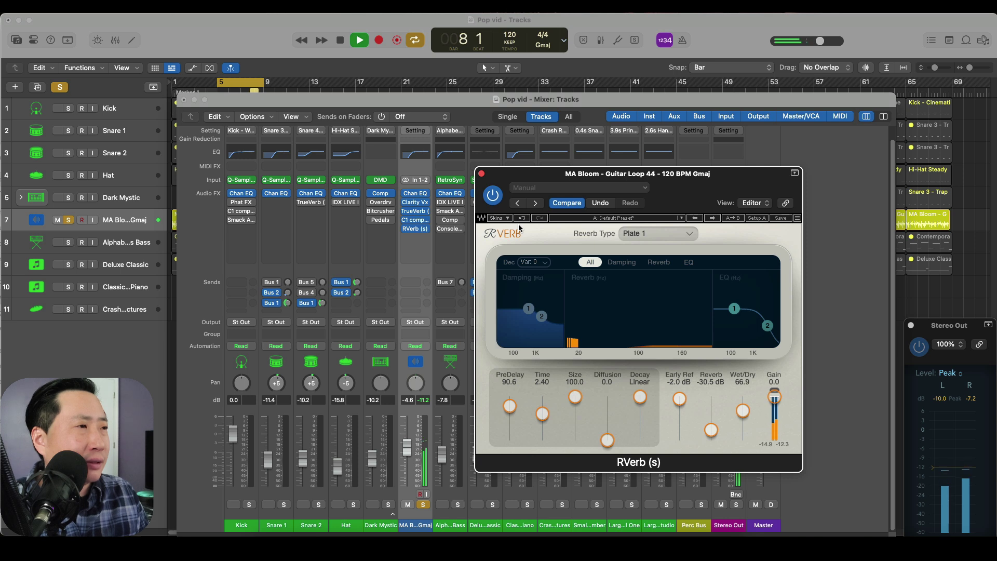
click(493, 196)
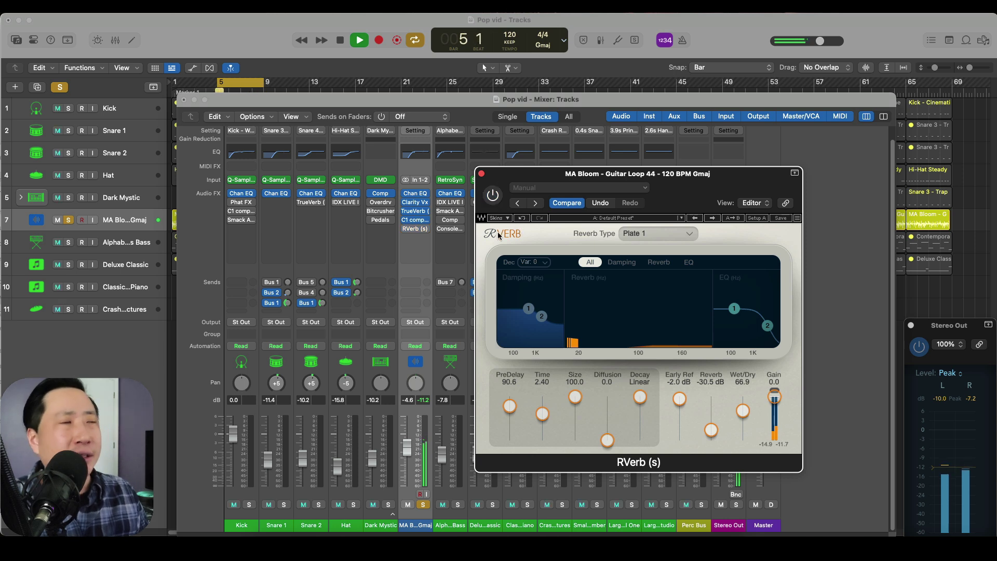
click(493, 196)
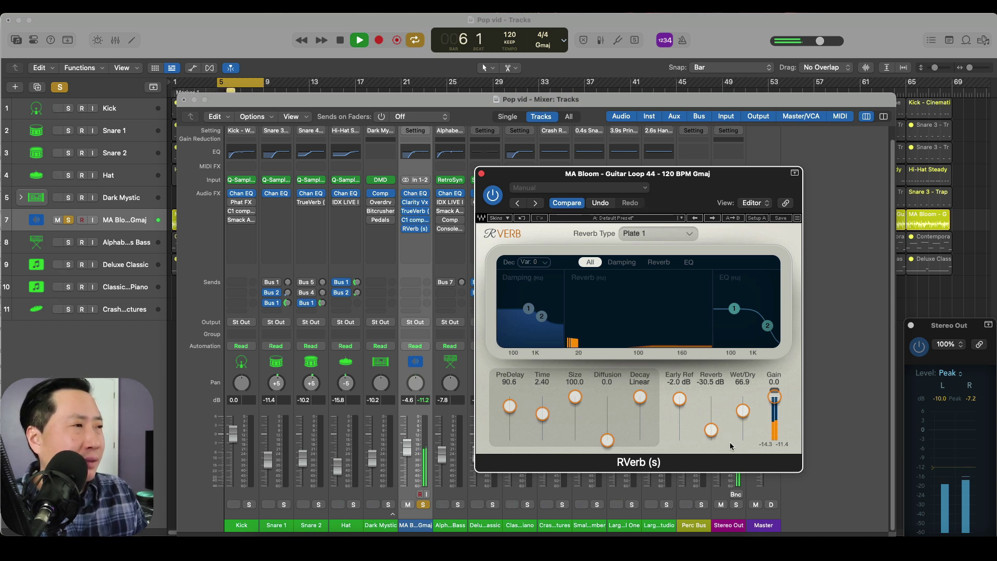
click(742, 410)
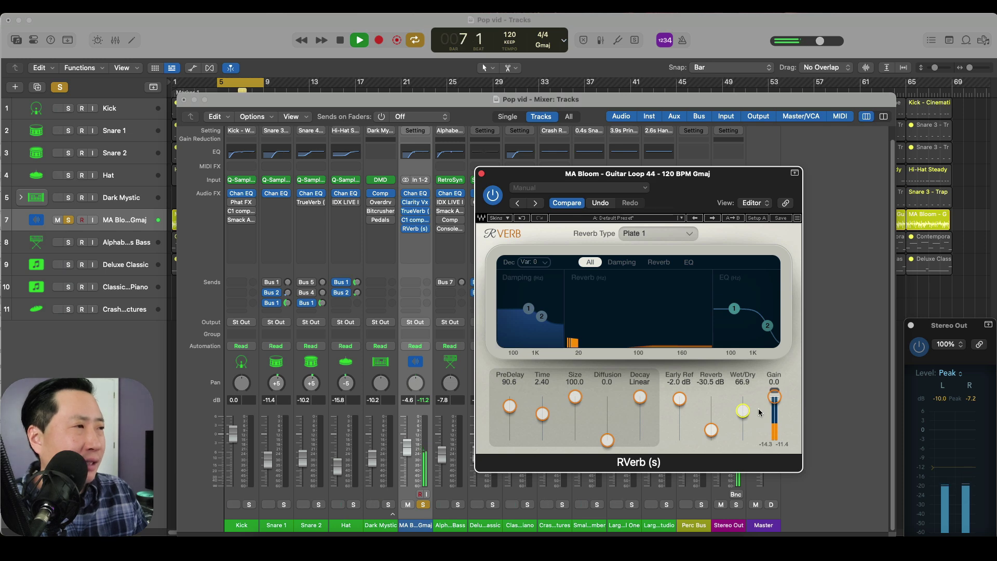
Close RVerb, solo the kick, and fine-tune its Channel EQ low shelf to 36.4 Hz and -23.9 dB
click(482, 174)
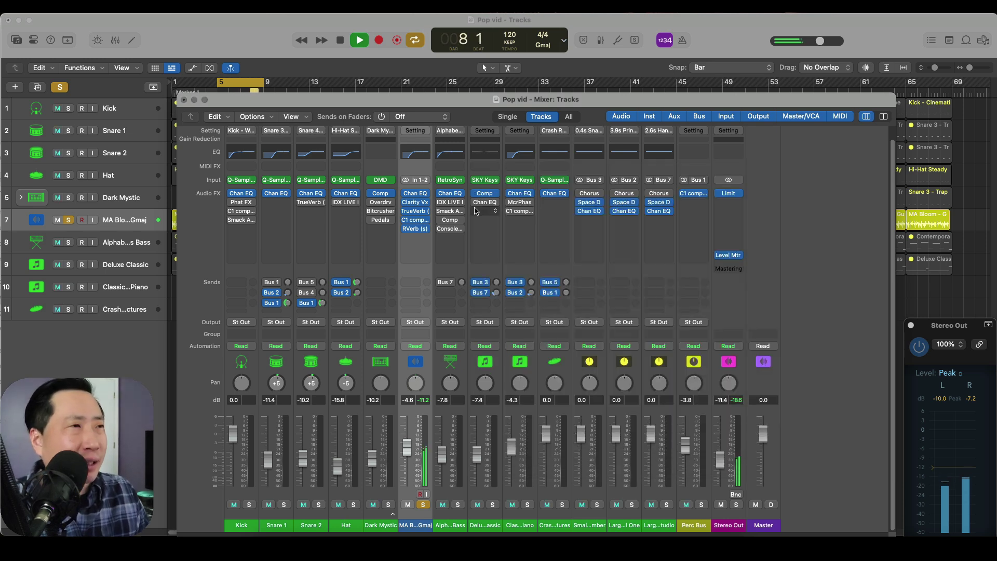
click(249, 505)
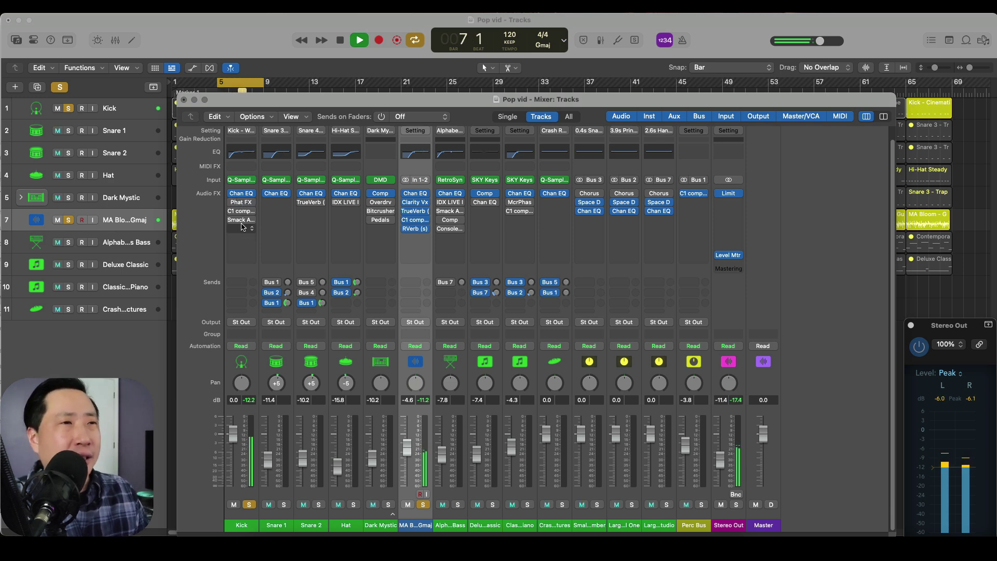
click(242, 156)
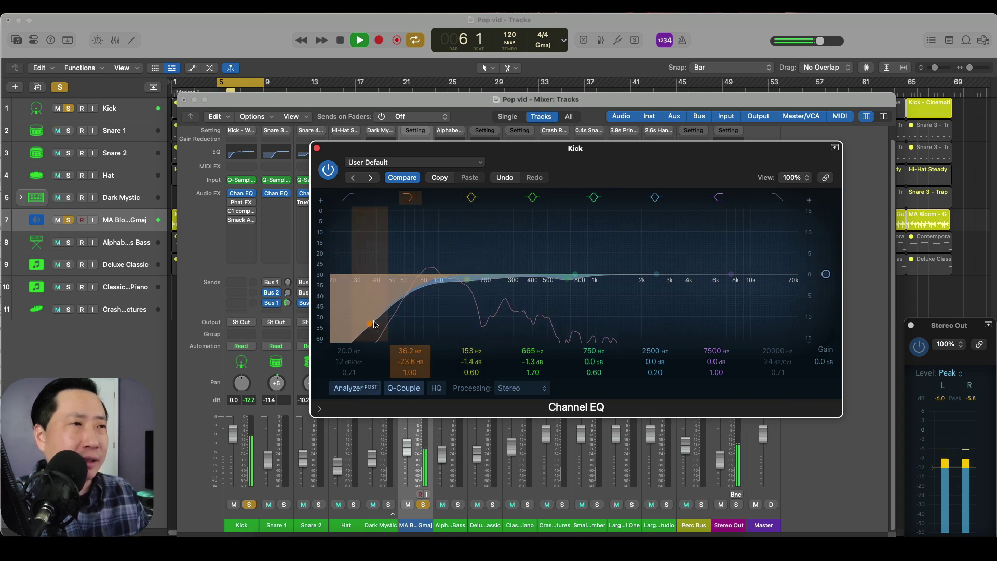
drag(370, 324, 371, 325)
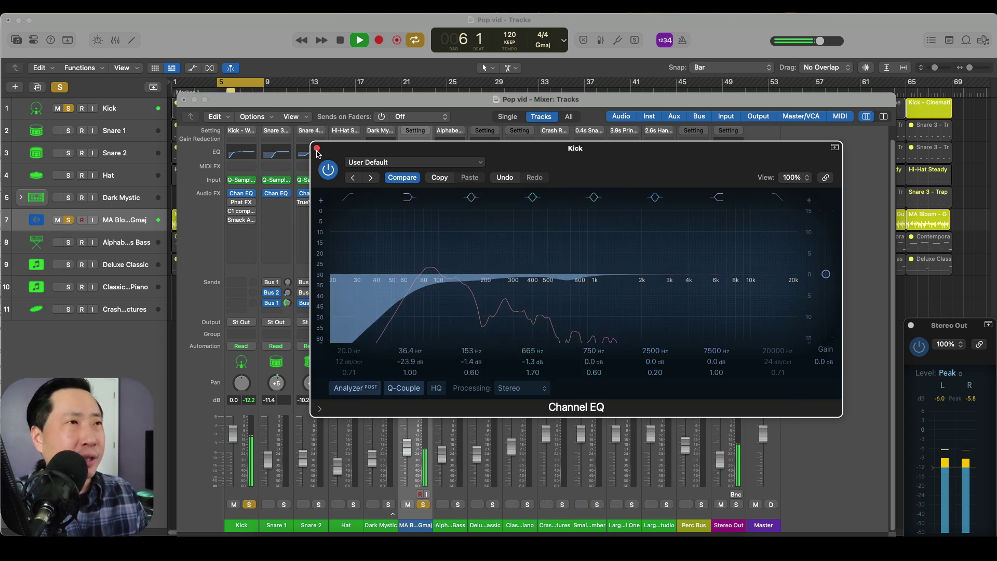
key(v)
Turn on Phat FX on the kick channel, compare playback with it bypassed and active, and close its window
click(242, 202)
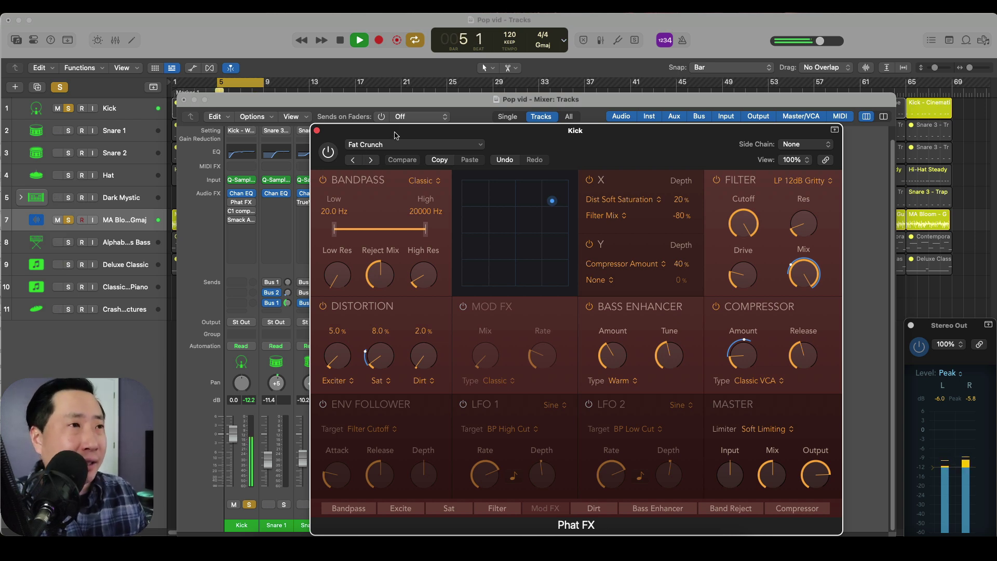
drag(395, 135, 436, 121)
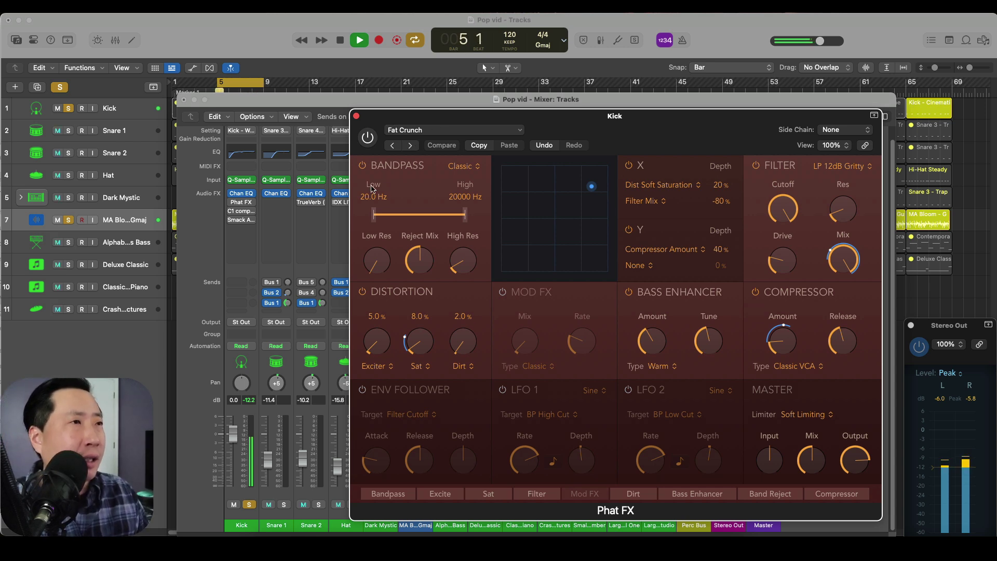
click(367, 137)
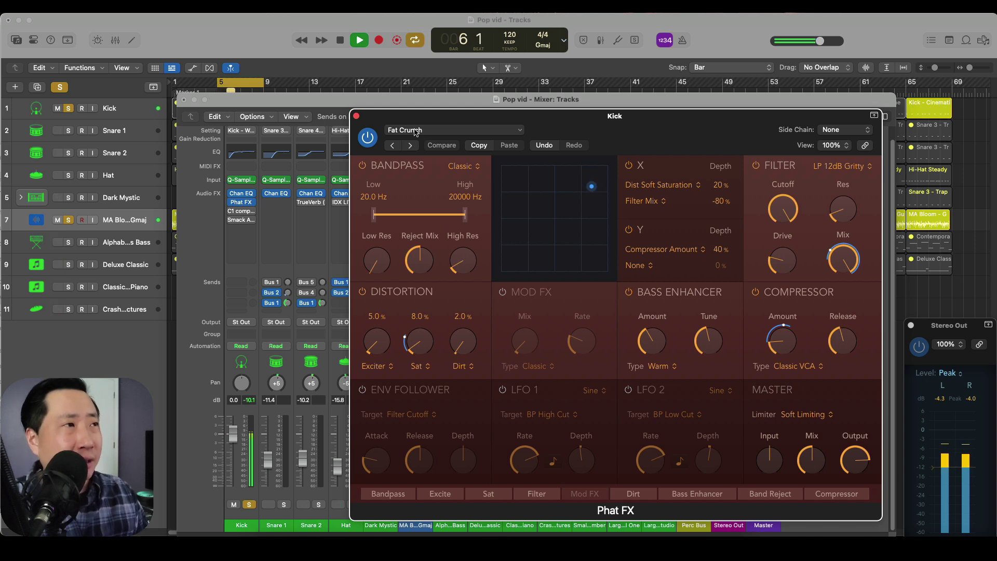
click(372, 139)
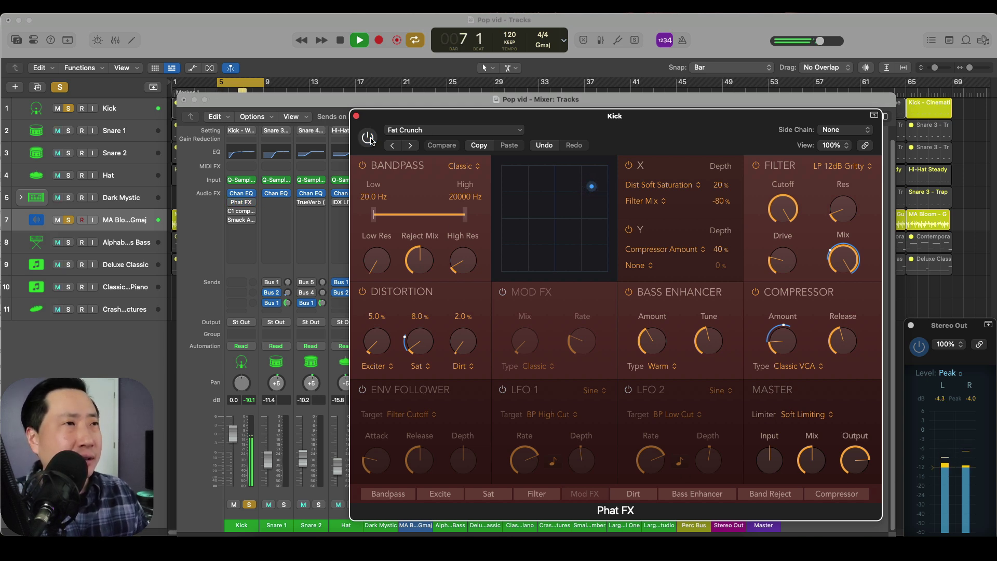
click(372, 139)
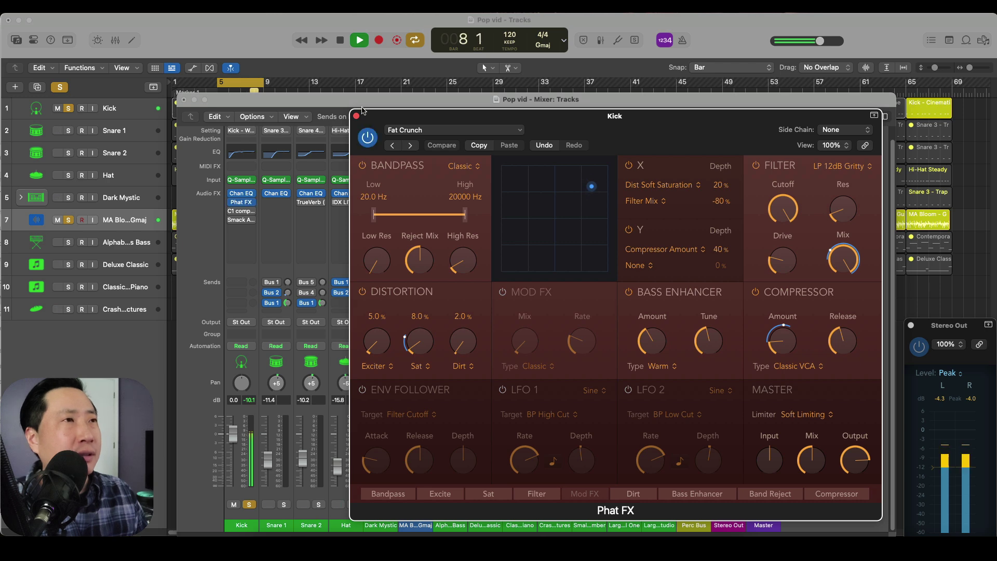
click(357, 117)
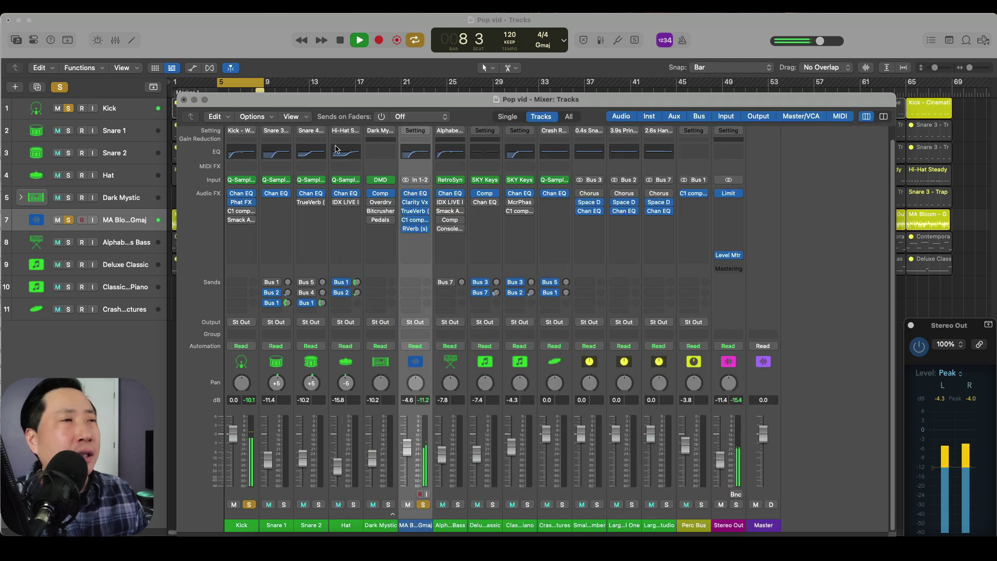
Turn on the C1 compressor on the kick channel during playback and close its window
click(241, 211)
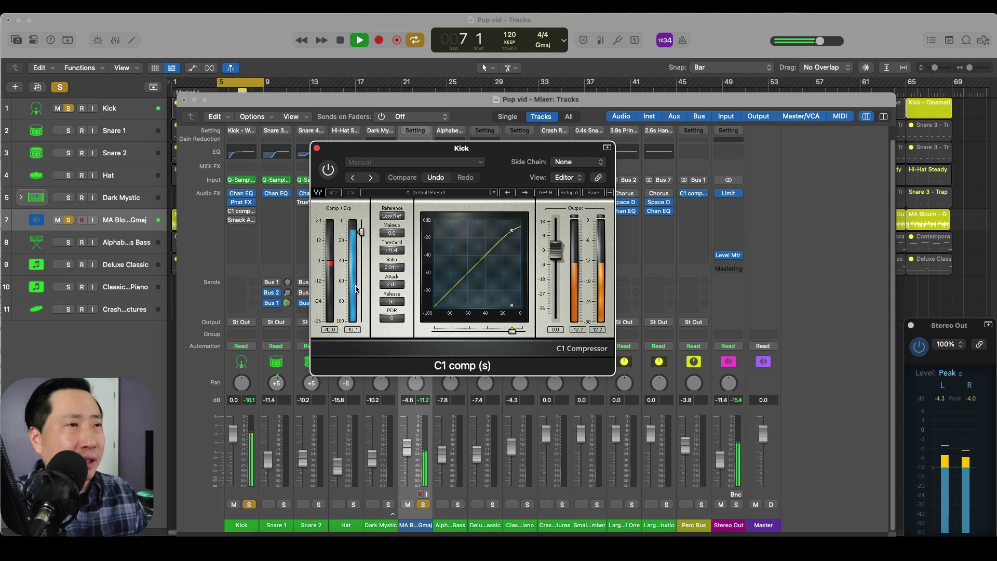
click(328, 169)
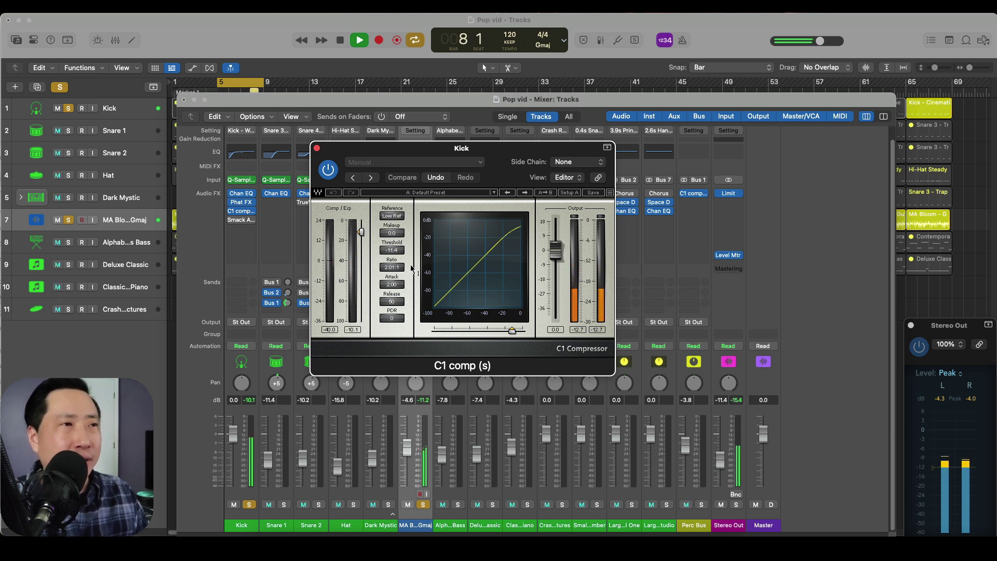
key(super+w)
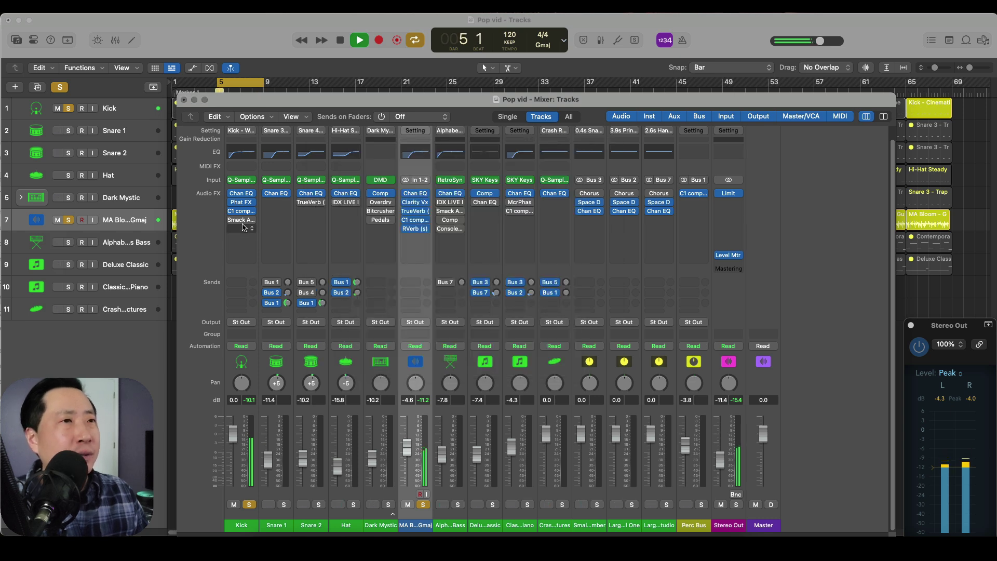
Turn on Smack Attack on the kick channel during playback, keep Attack at 5, and close its window
click(241, 220)
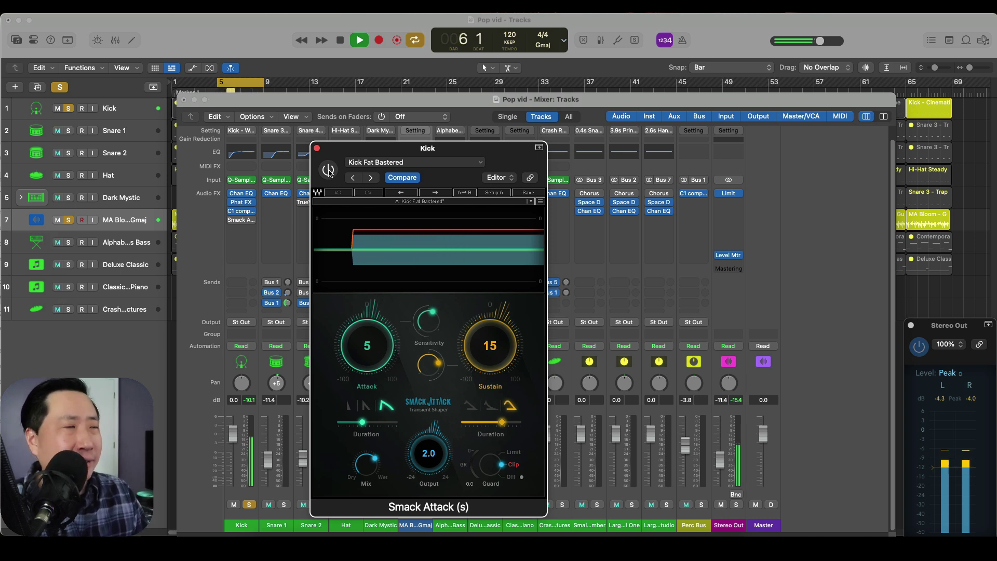
click(329, 171)
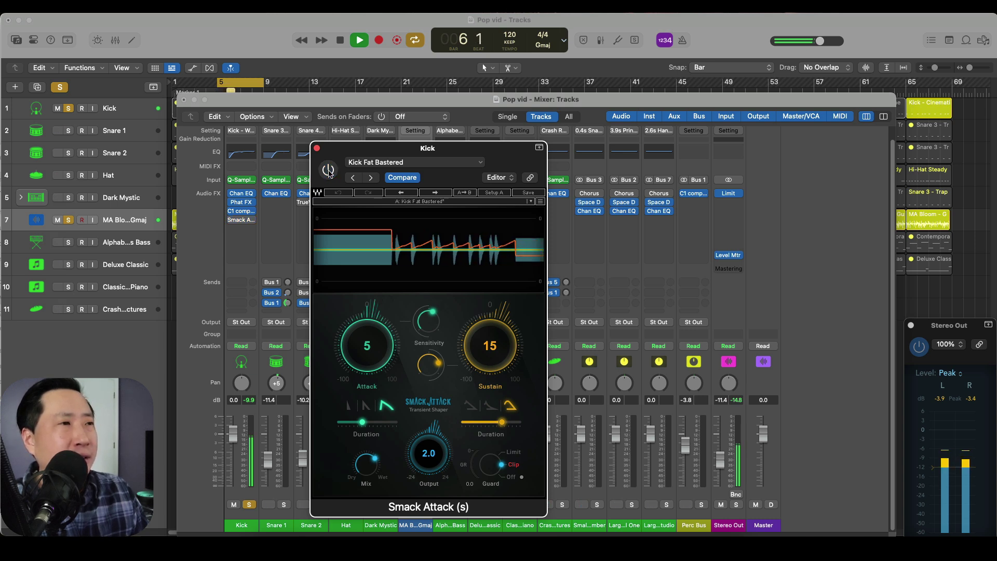
click(329, 172)
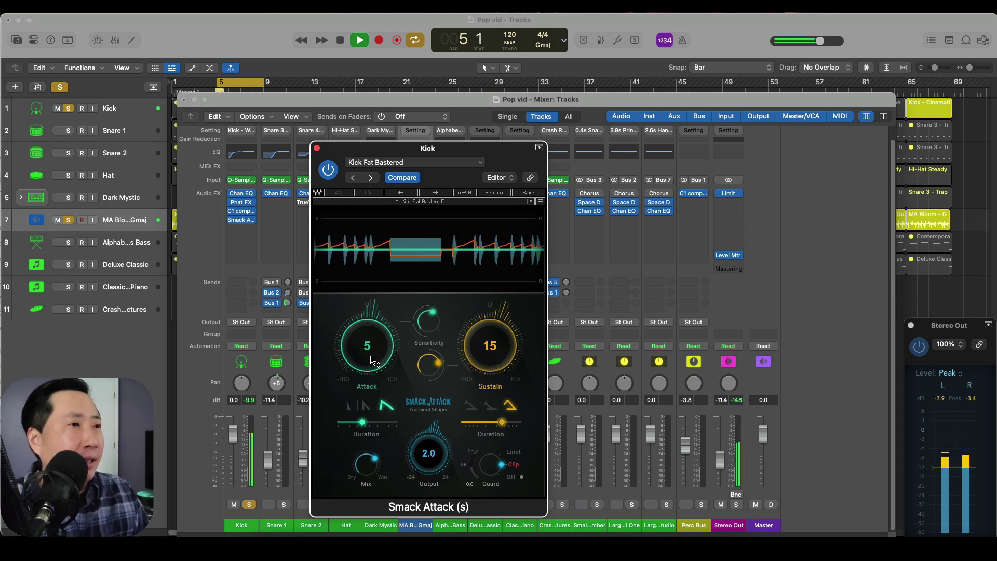
drag(362, 342, 362, 350)
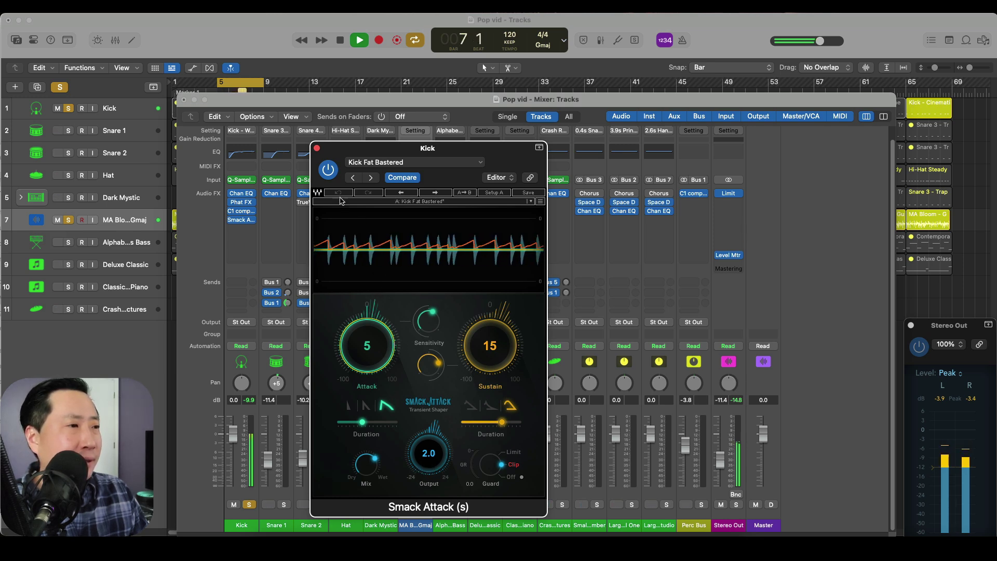
click(316, 148)
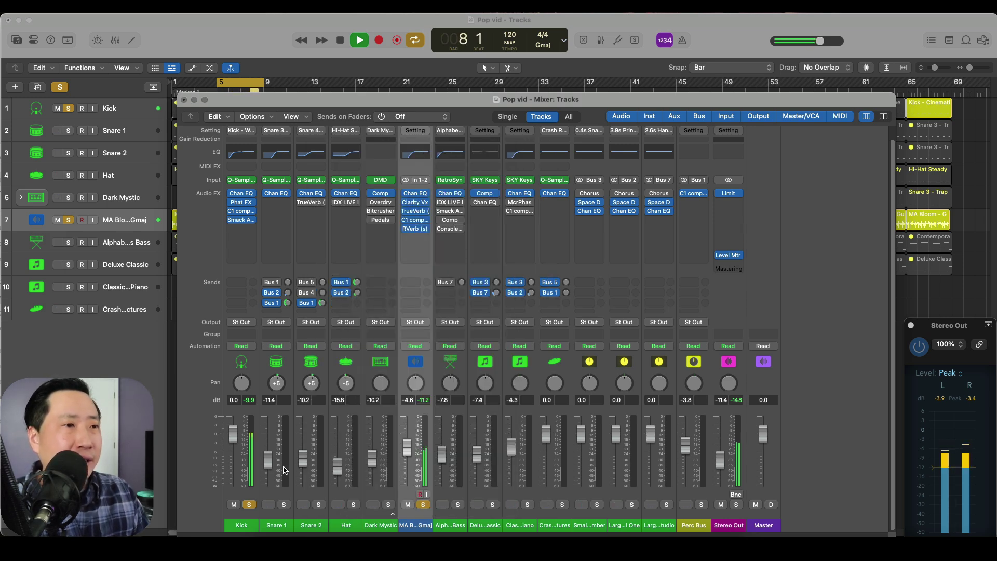
Add Snare 1 and Snare 2 to the solo and examine their Channel EQ curves side by side
click(284, 504)
click(319, 505)
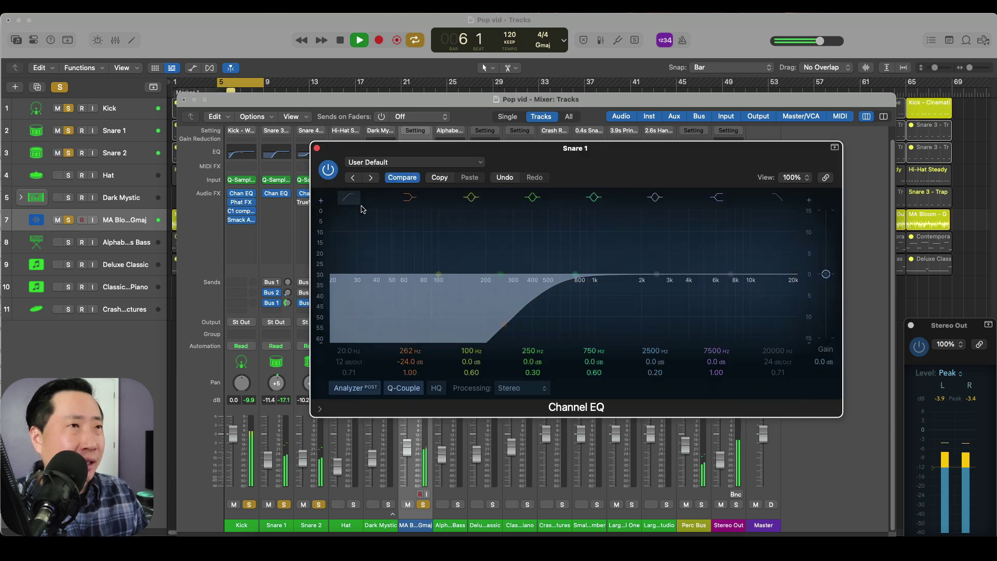
click(287, 153)
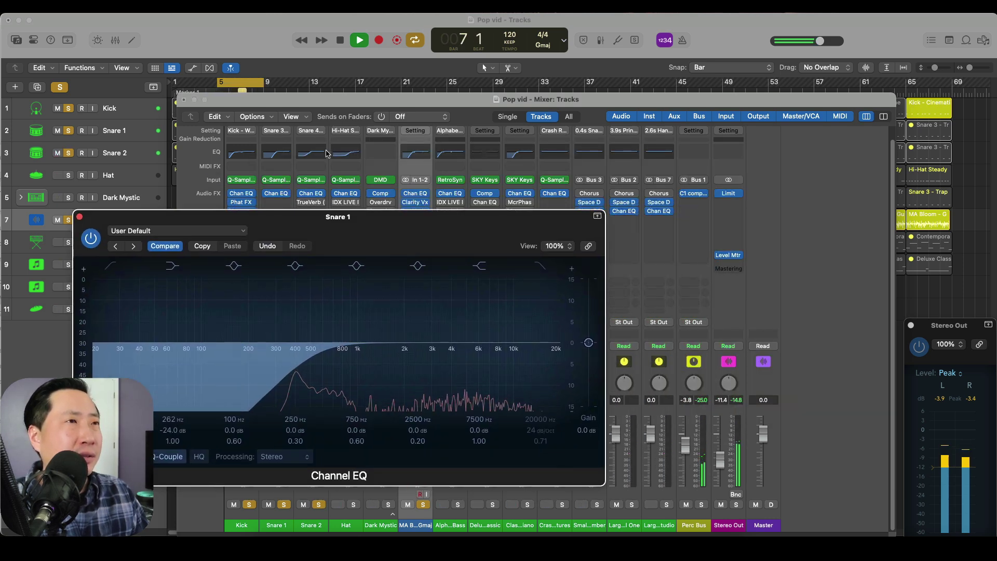
click(320, 153)
drag(490, 151, 622, 62)
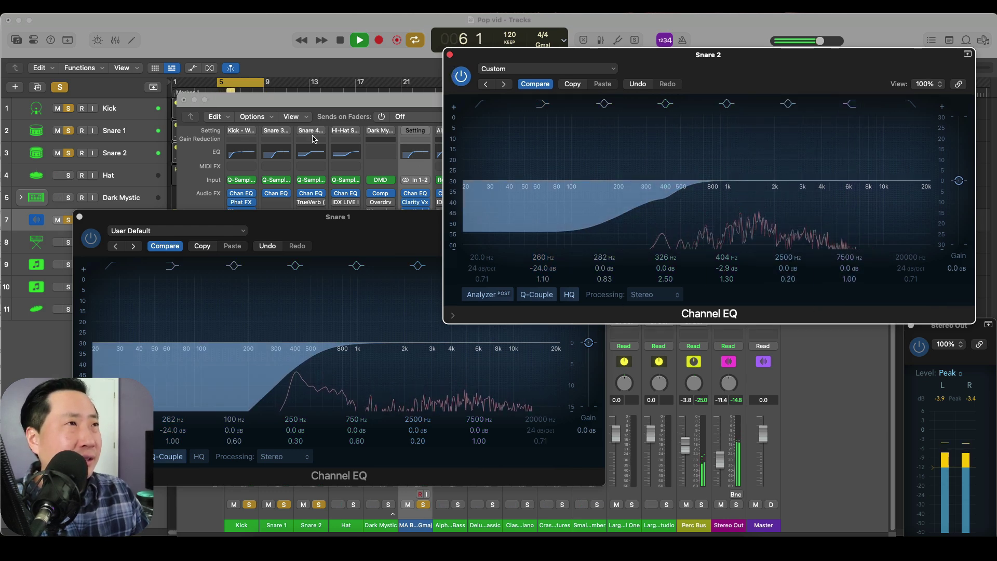
click(450, 54)
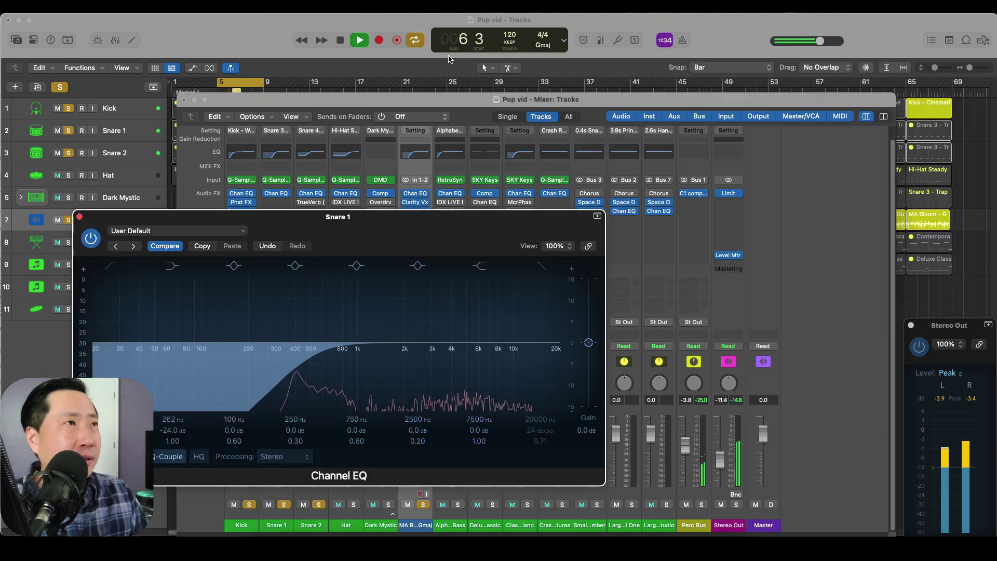
click(79, 217)
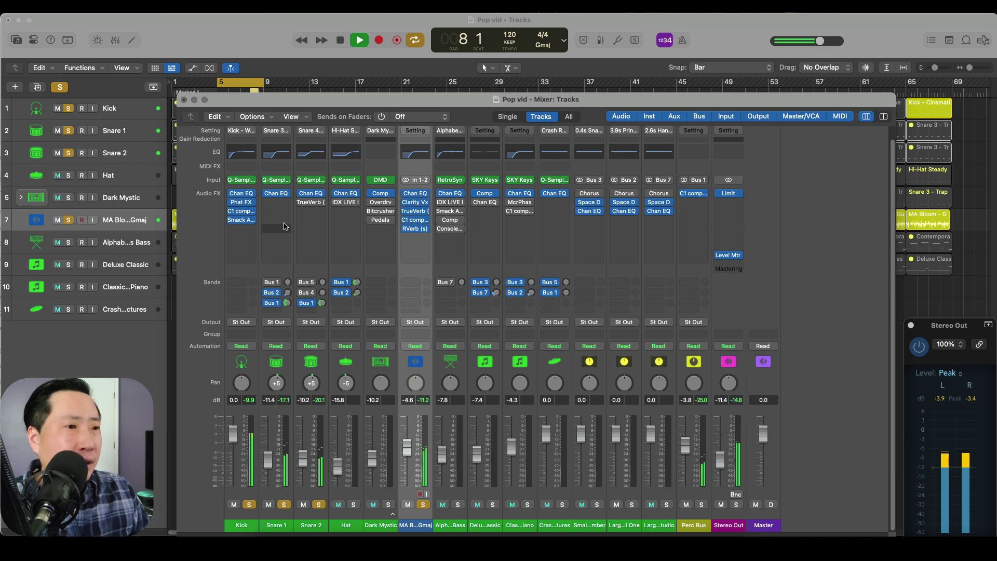
Turn on TrueVerb on Snare 2, and with the kick unsoloed, compare Snare 1 with and without Snare 2
mouse_move(278, 196)
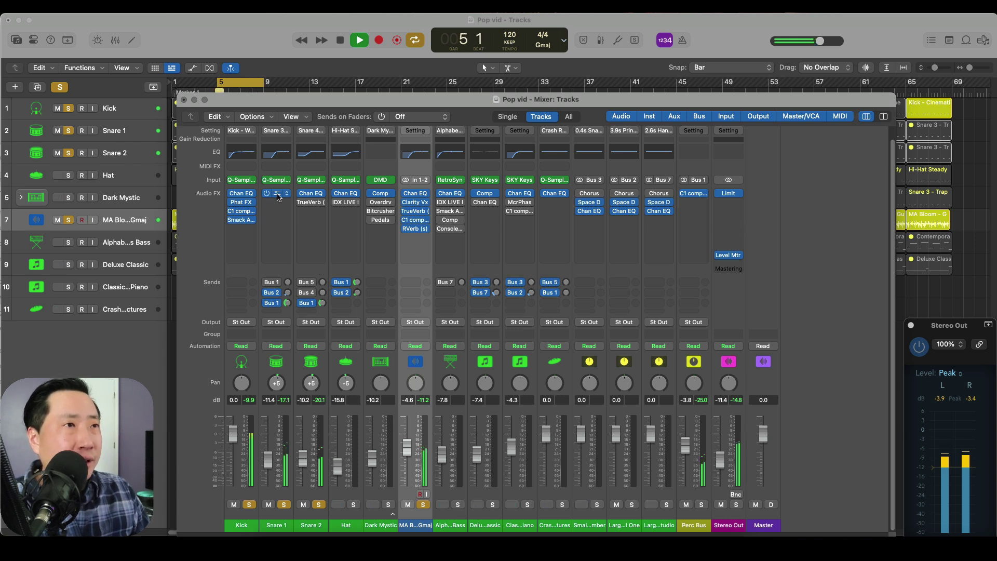
mouse_move(312, 207)
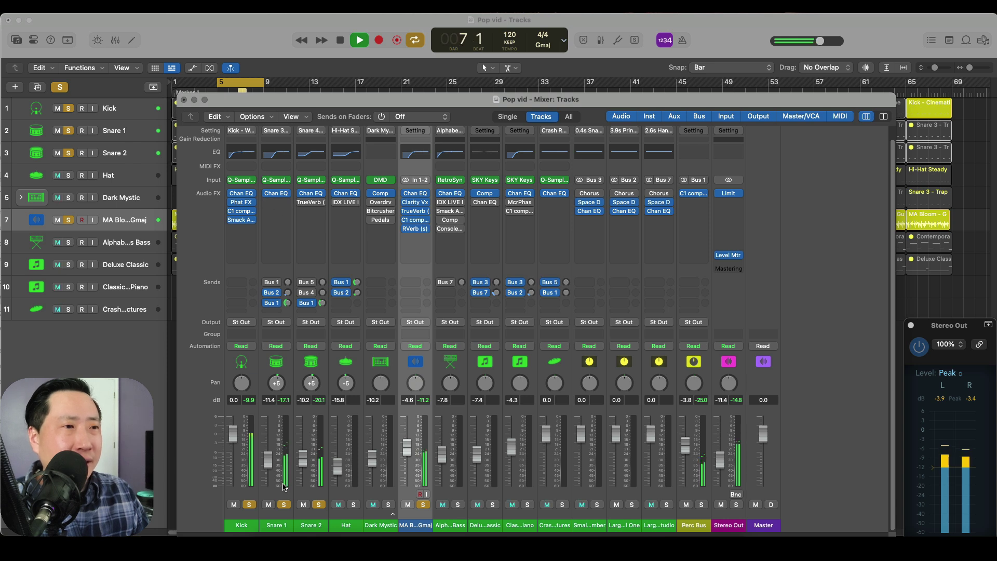
click(249, 505)
click(318, 504)
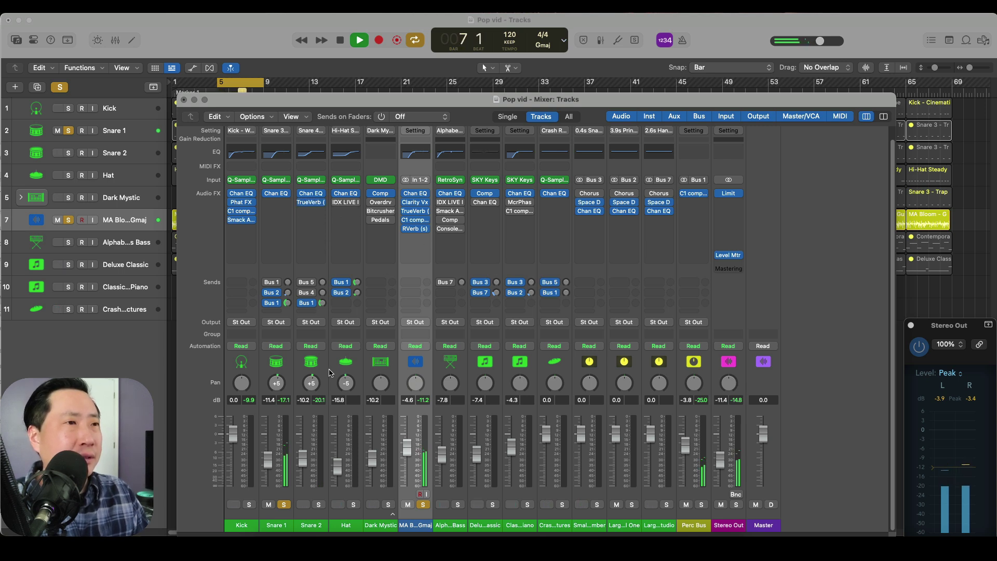
click(318, 505)
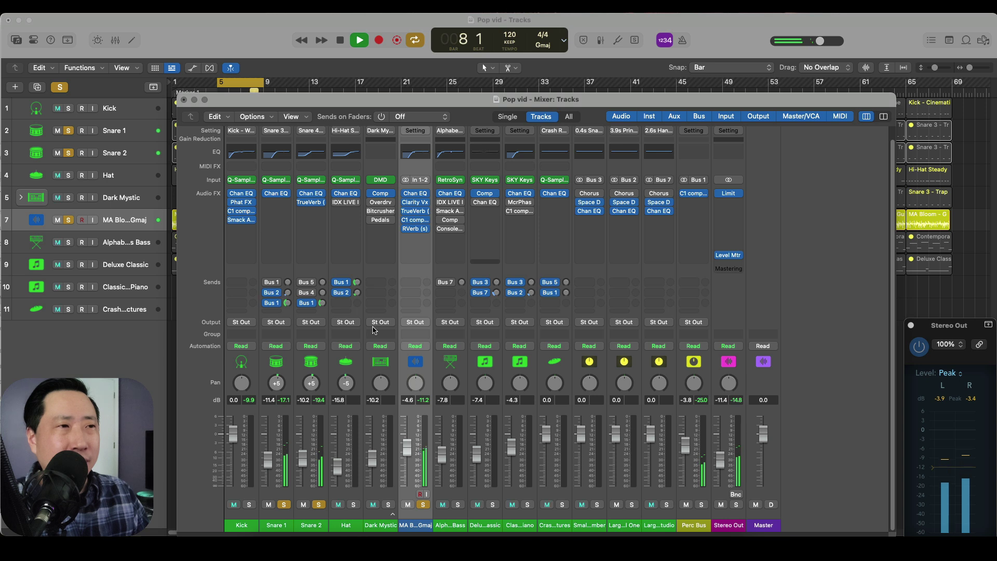
click(318, 505)
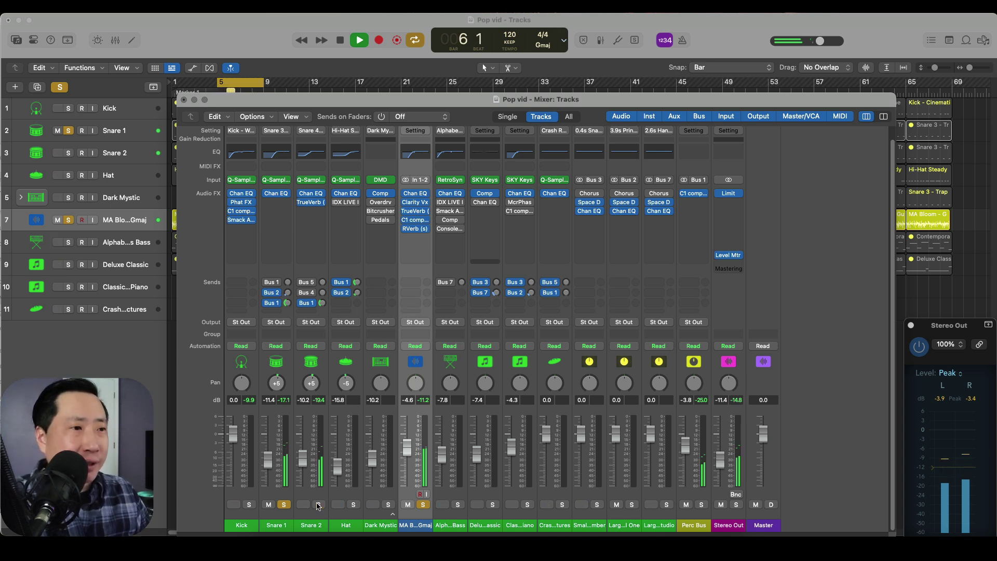
Solo the kick, both snares and the hat together, and check the hat's Channel EQ curve
click(284, 505)
click(249, 505)
click(283, 505)
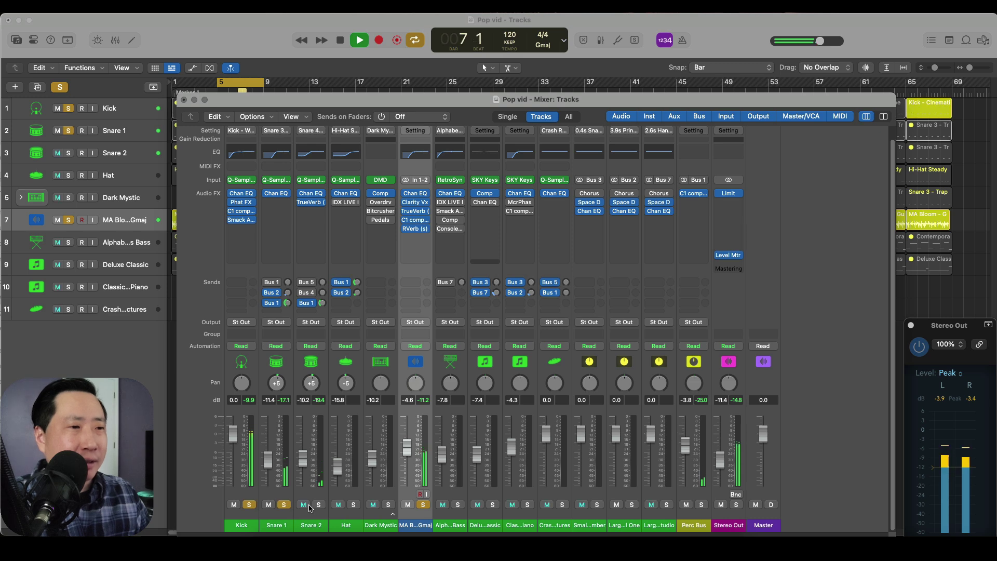
click(318, 505)
click(354, 505)
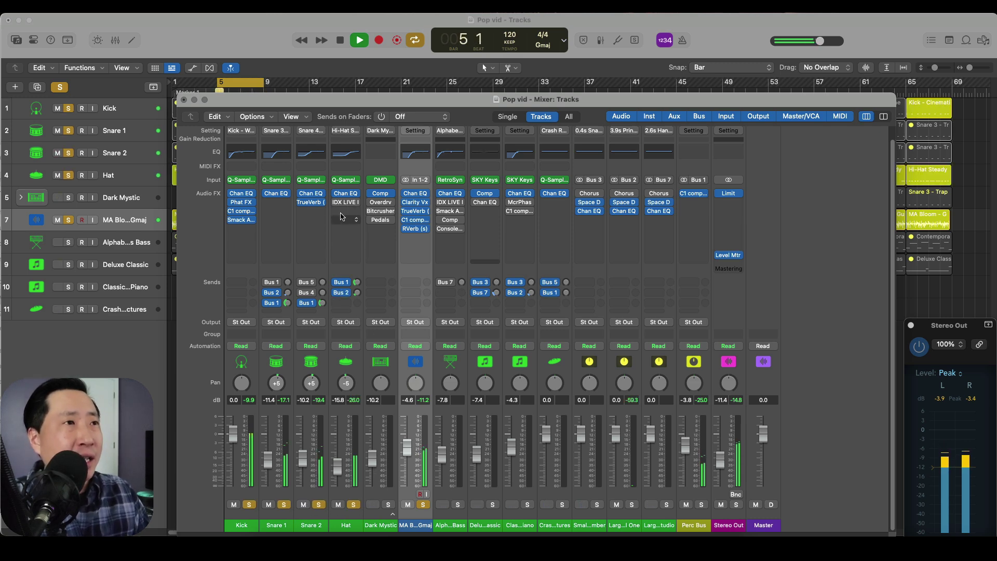
click(345, 194)
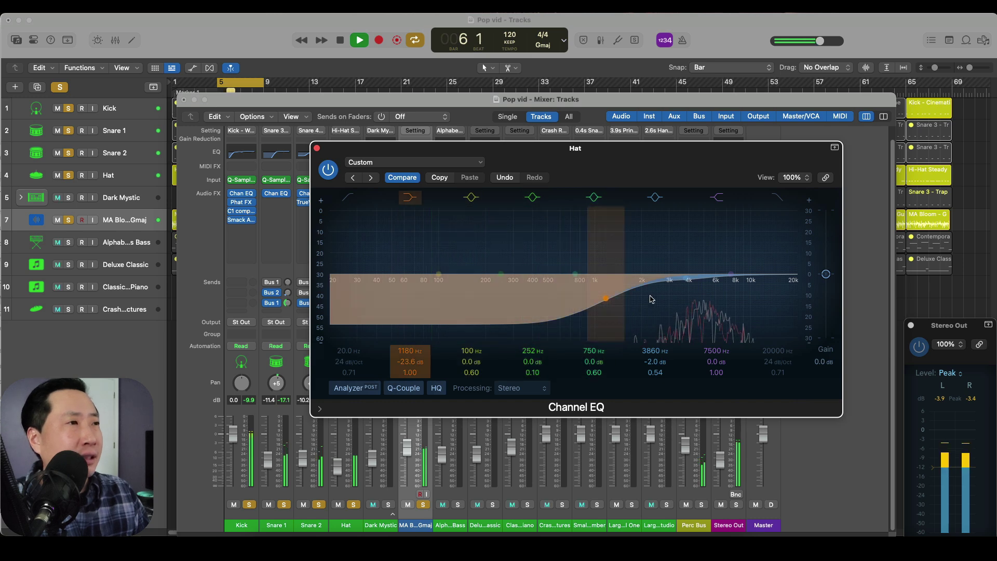
click(317, 149)
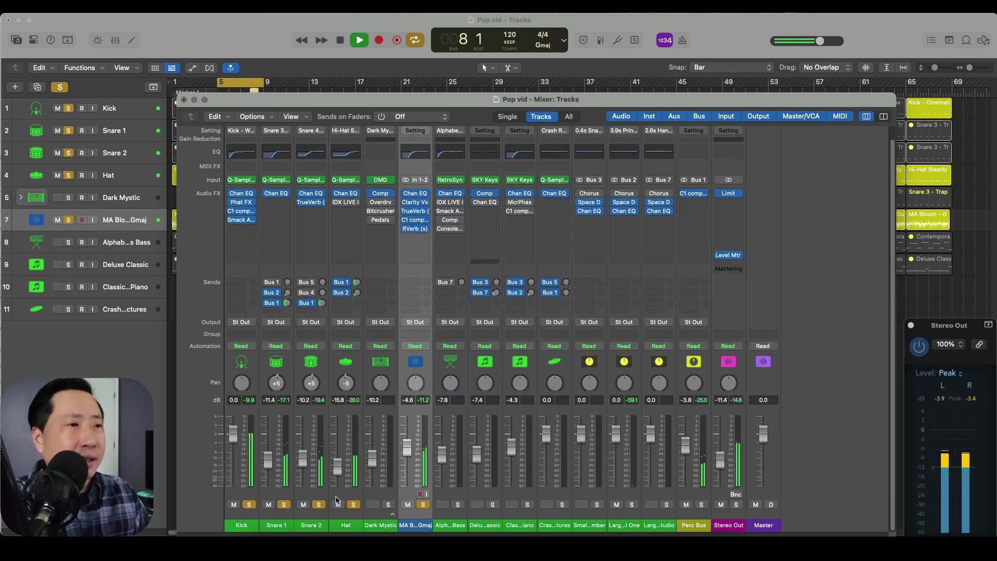
Unsolo Snare 2, Snare 1 and the kick, leaving the hat soloed with the guitar loop
click(318, 504)
click(283, 504)
click(249, 505)
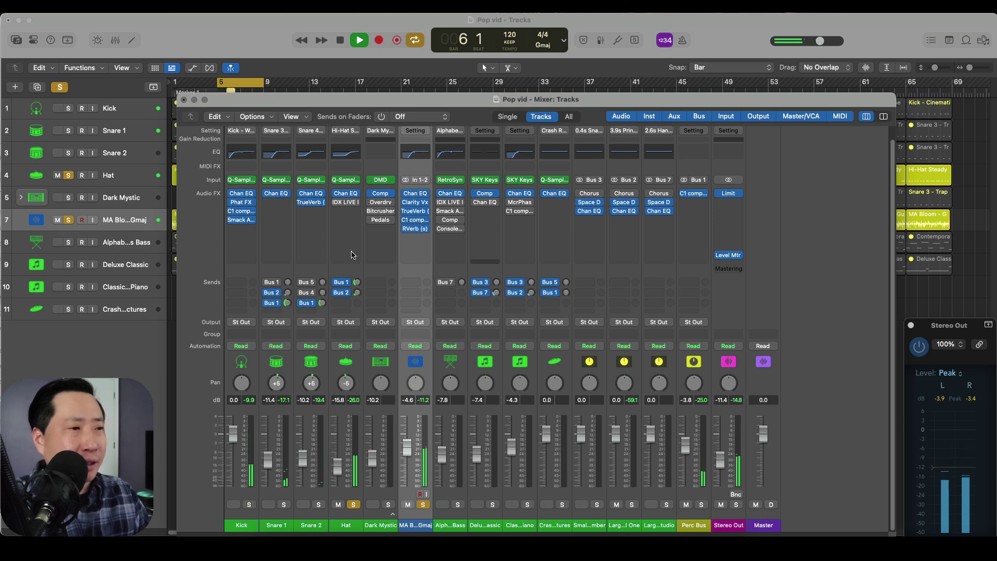
Open IDX LIVE on the hat track and load its Vocal To Front AU preset
click(349, 205)
click(349, 205)
click(345, 202)
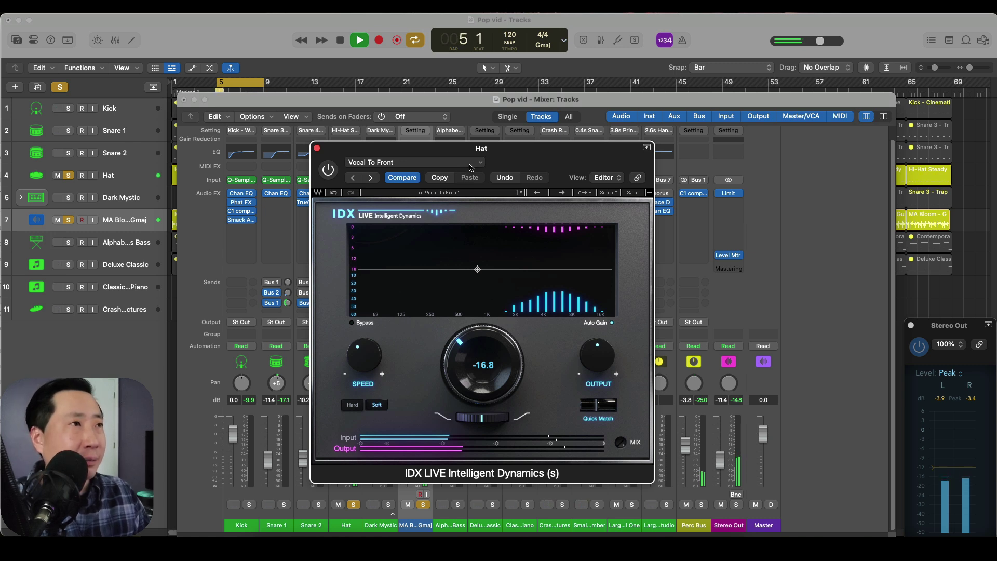
click(414, 162)
mouse_move(503, 375)
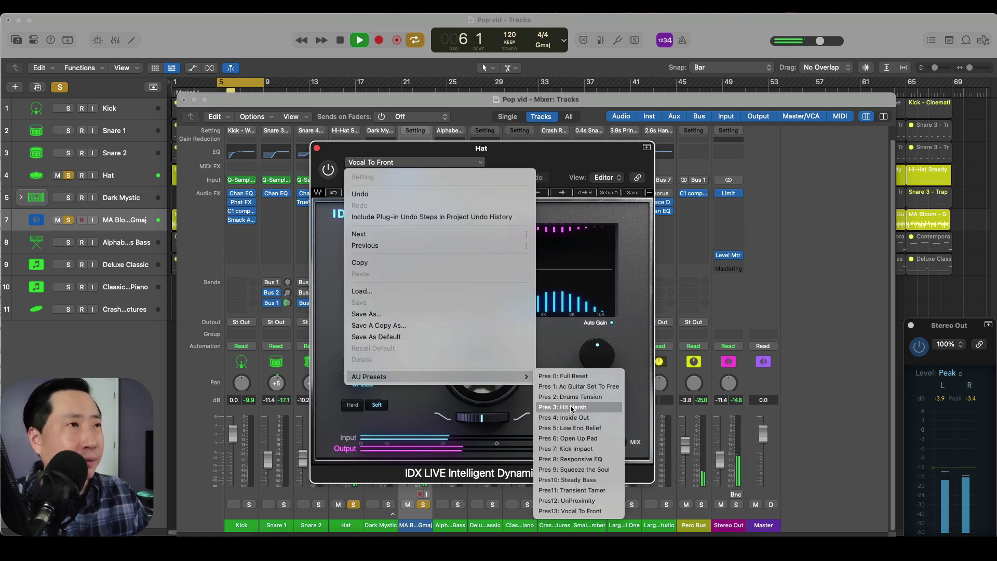
click(571, 511)
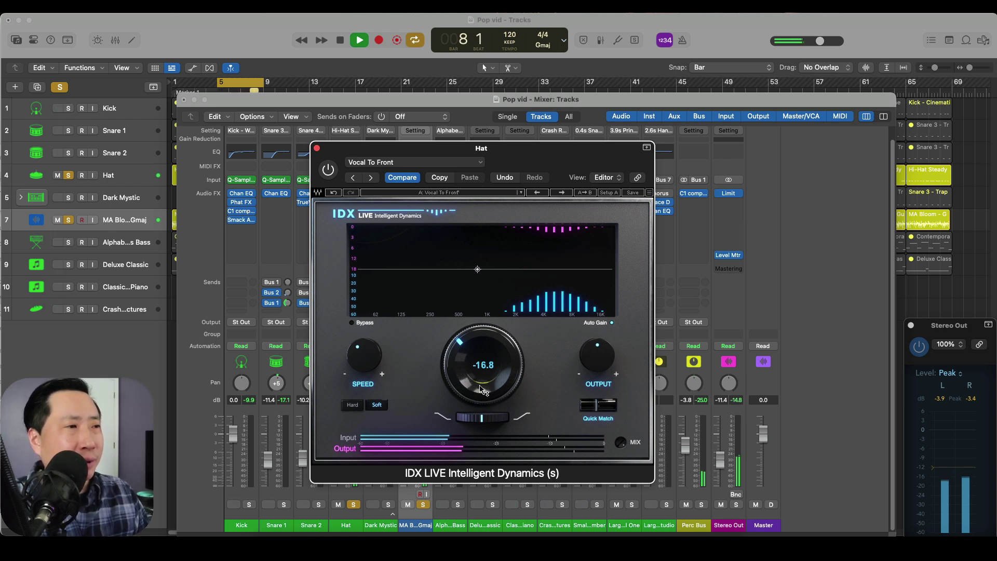
Turn on IDX LIVE on the hat and set its large central dynamics knob to -16.6
click(328, 169)
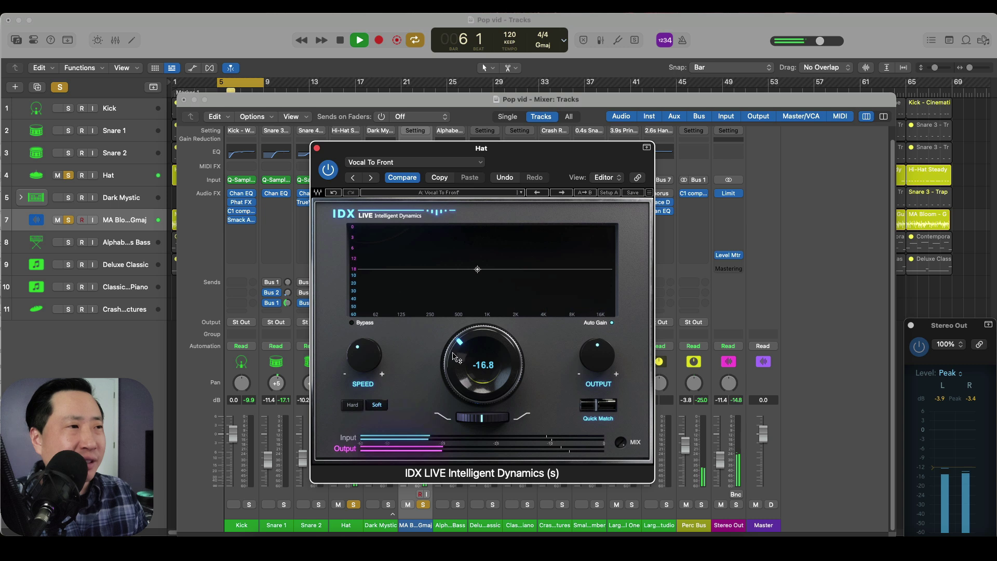
mouse_move(458, 364)
mouse_down()
mouse_move(465, 382)
mouse_move(450, 283)
mouse_move(453, 361)
mouse_move(457, 353)
mouse_up()
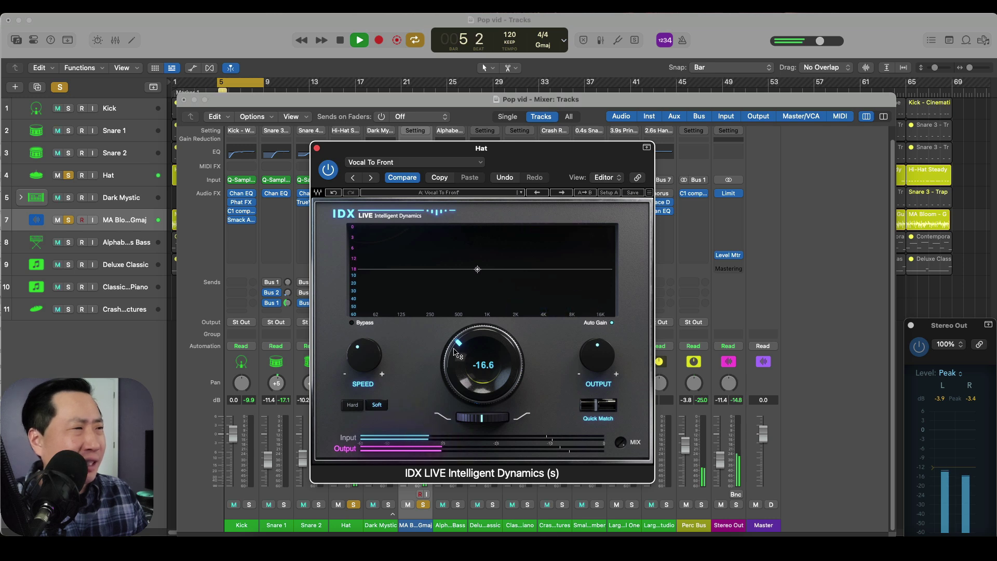
click(315, 147)
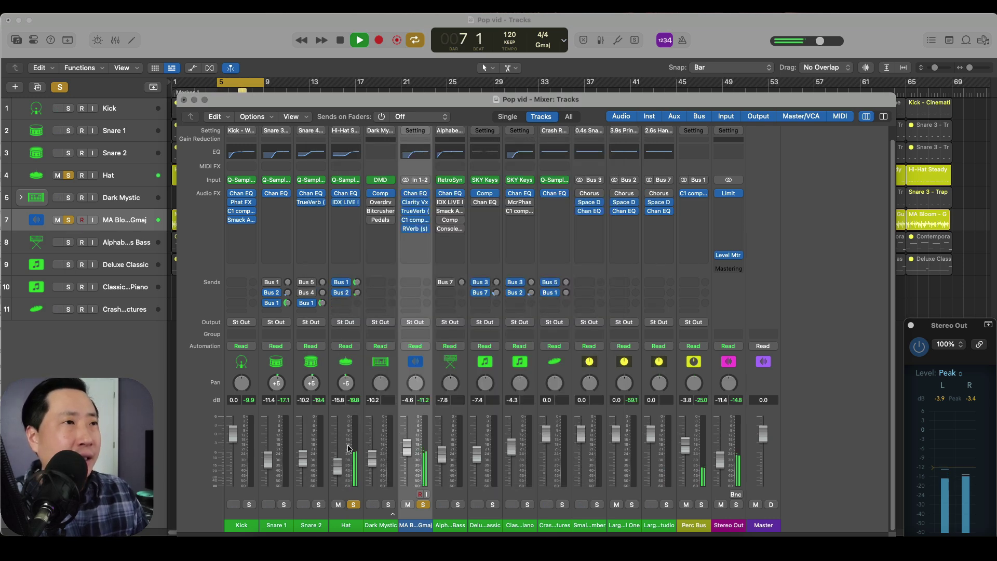
Compare the loop without and with the hat, and add Snare 2, Snare 1, the kick and the Alphabet bass to the solo
click(352, 505)
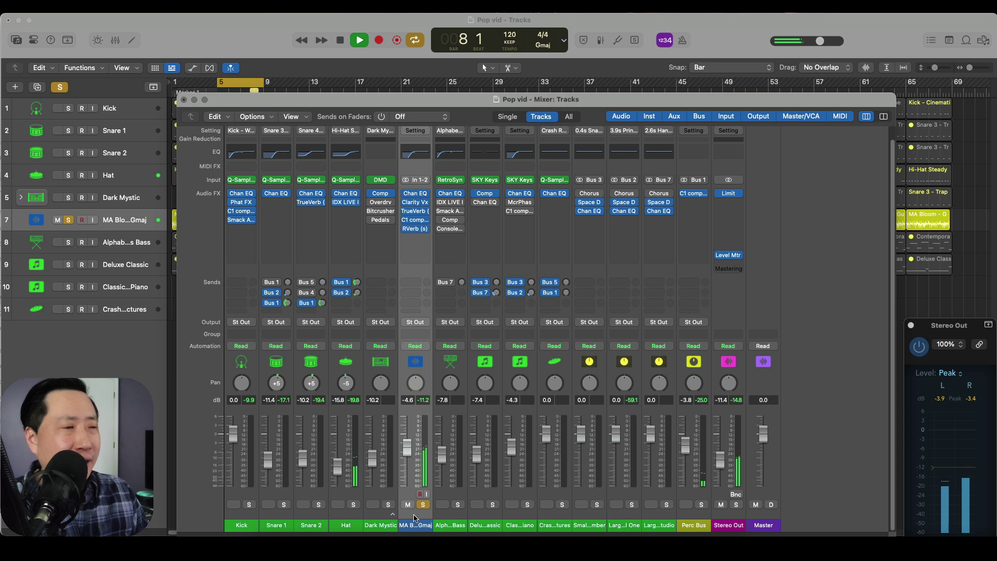
click(353, 505)
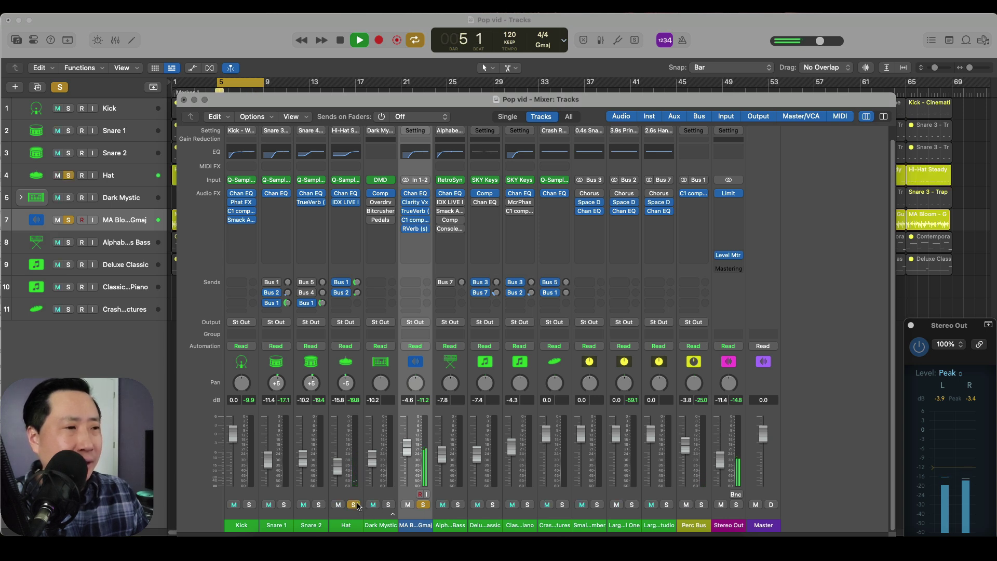
click(319, 505)
click(284, 505)
click(250, 505)
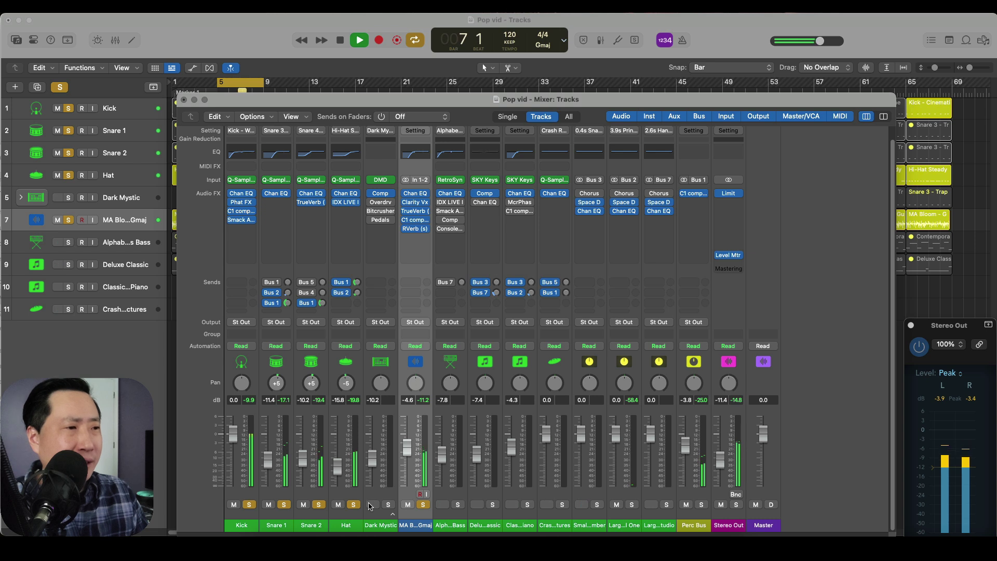
click(458, 505)
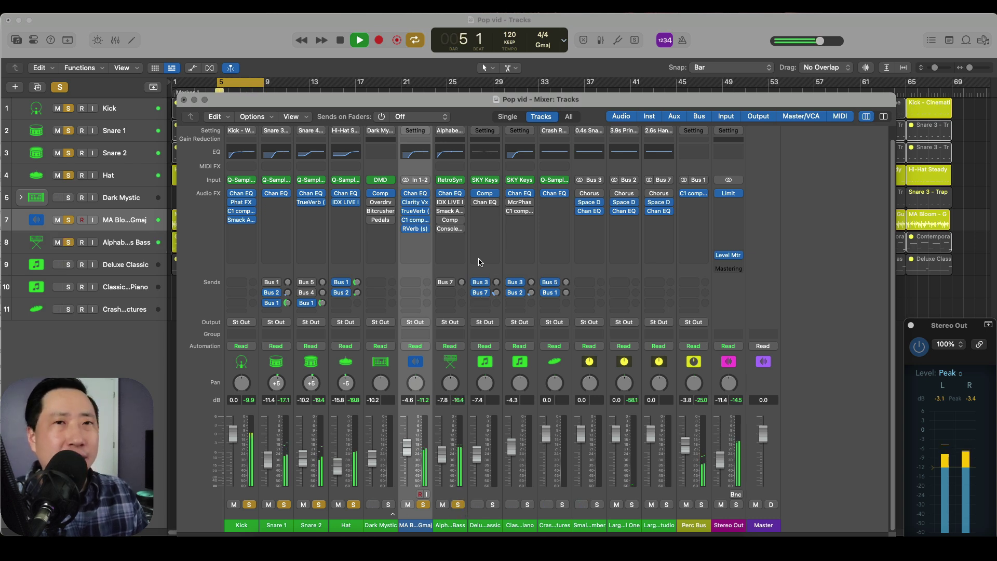
Compare the Alphabet bass with its Channel EQ off and on, and examine the EQ curve
mouse_move(451, 214)
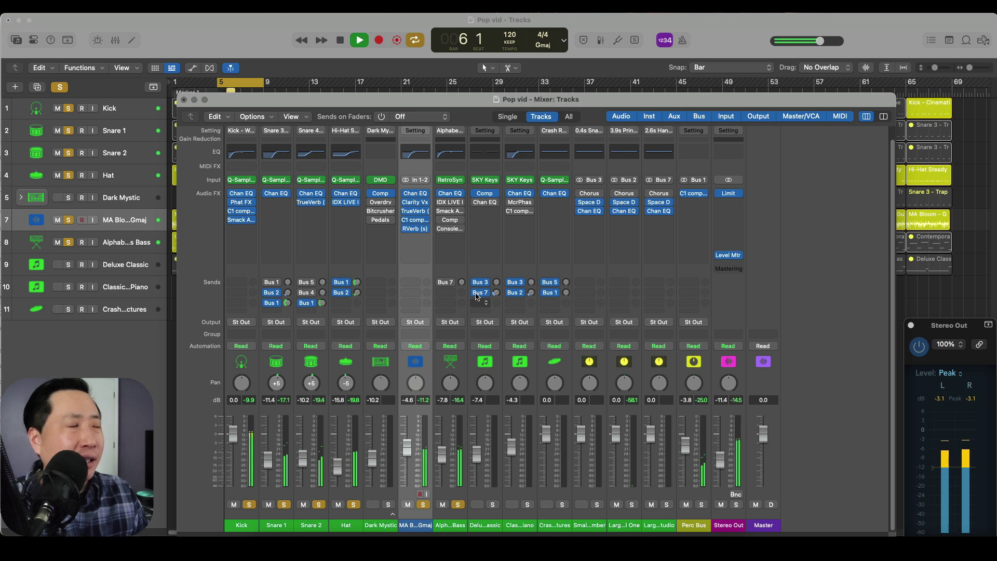
click(450, 193)
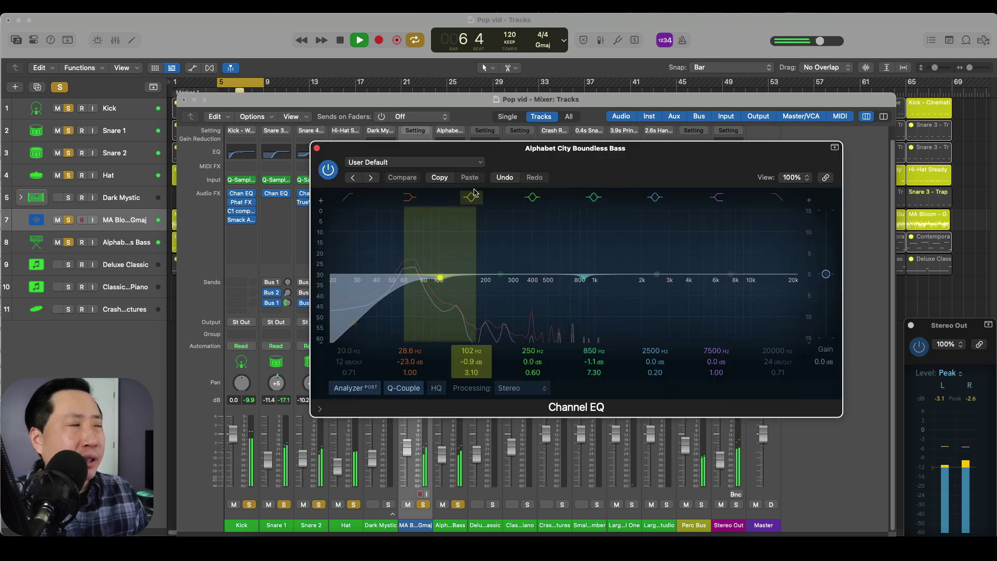
click(331, 175)
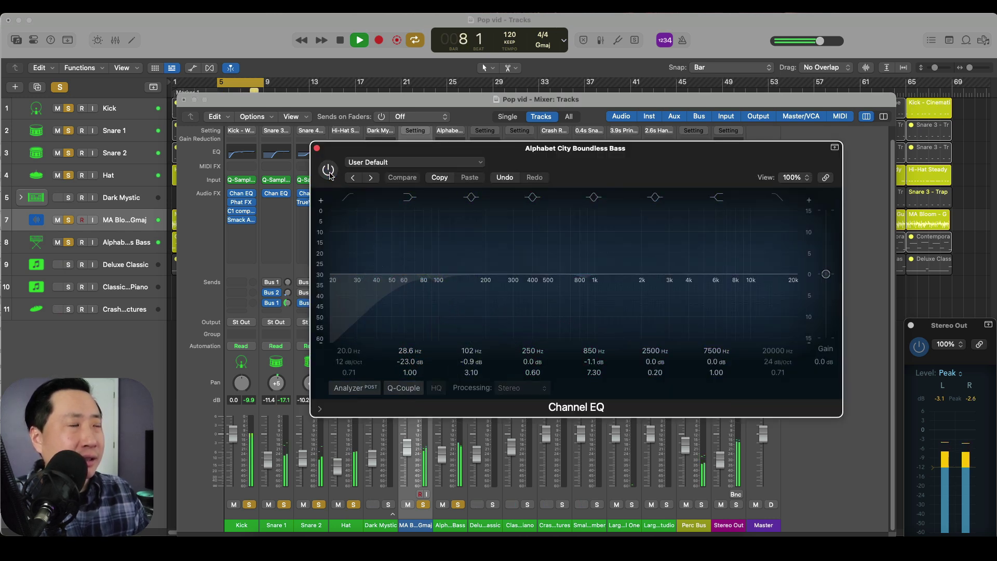
click(329, 172)
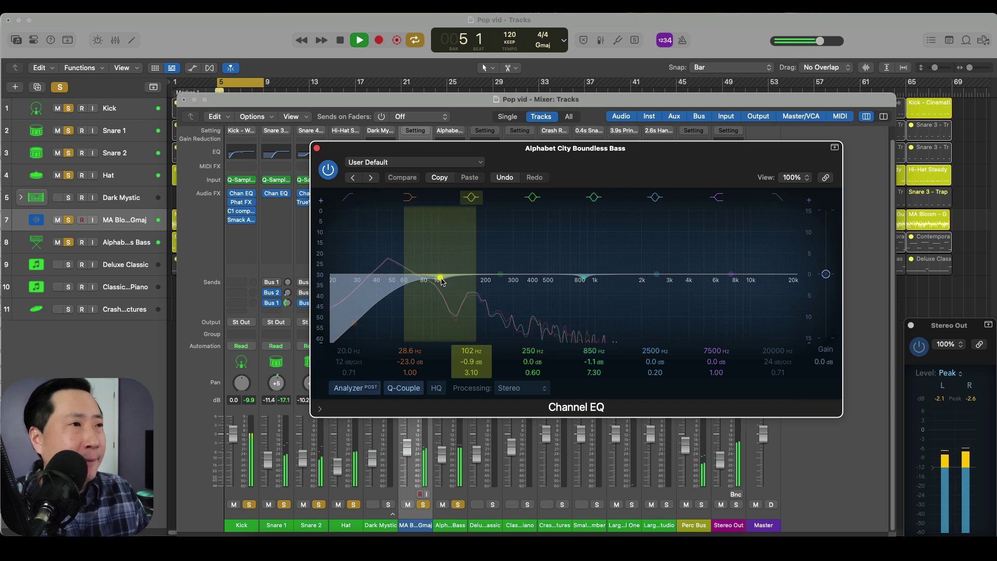
click(317, 149)
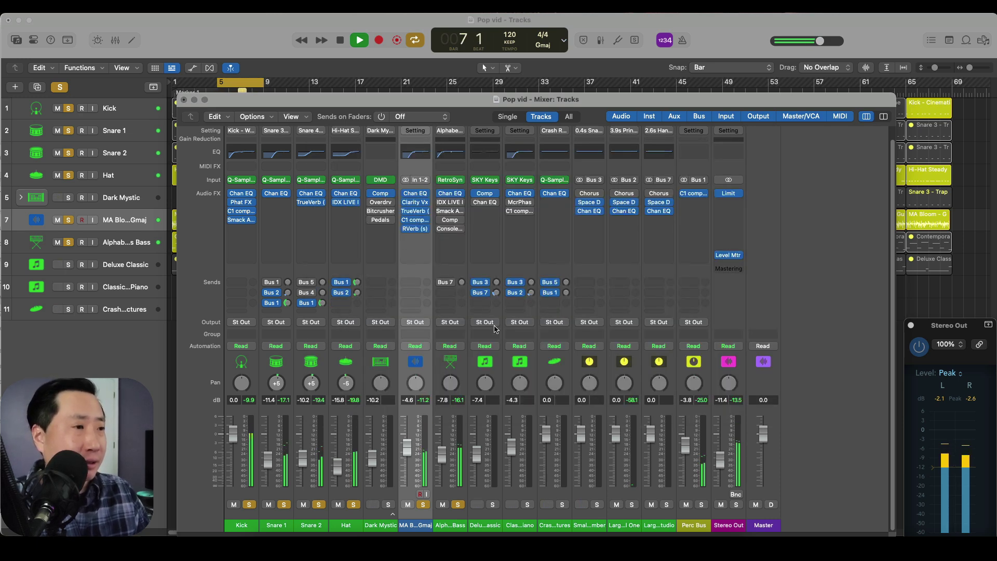
Turn on IDX LIVE on the Alphabet bass and compare it off and on within the soloed mix
click(464, 522)
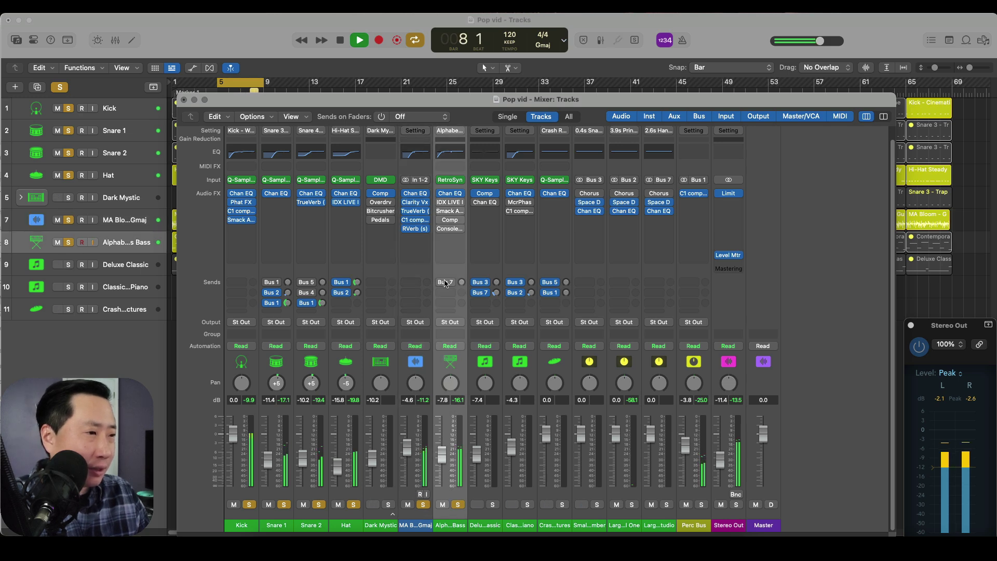
click(451, 203)
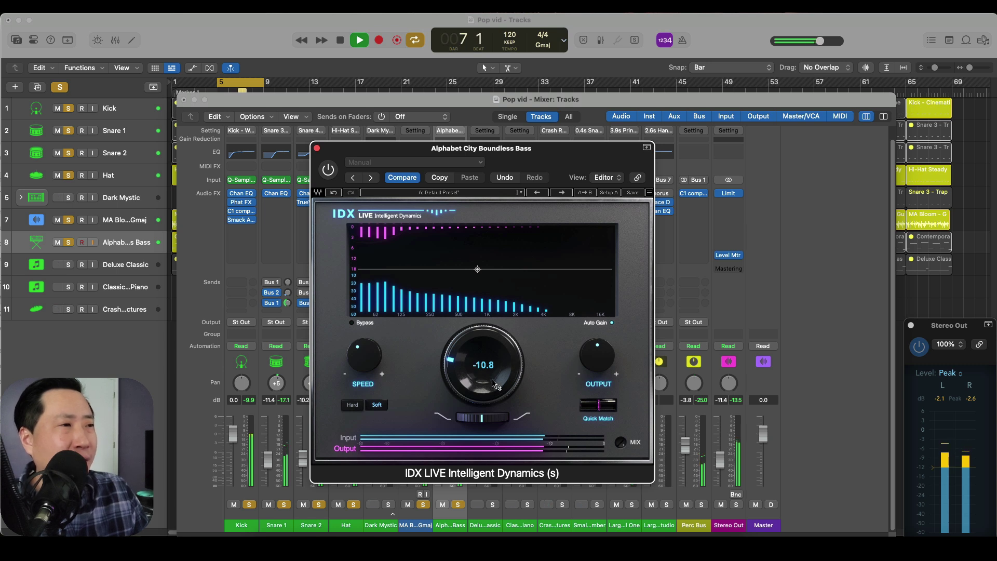
click(328, 171)
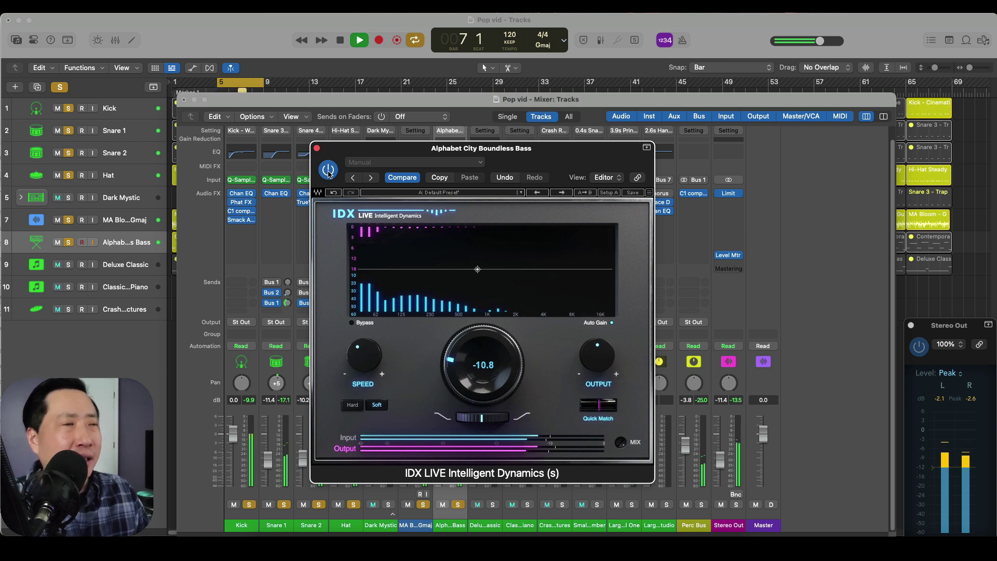
click(328, 171)
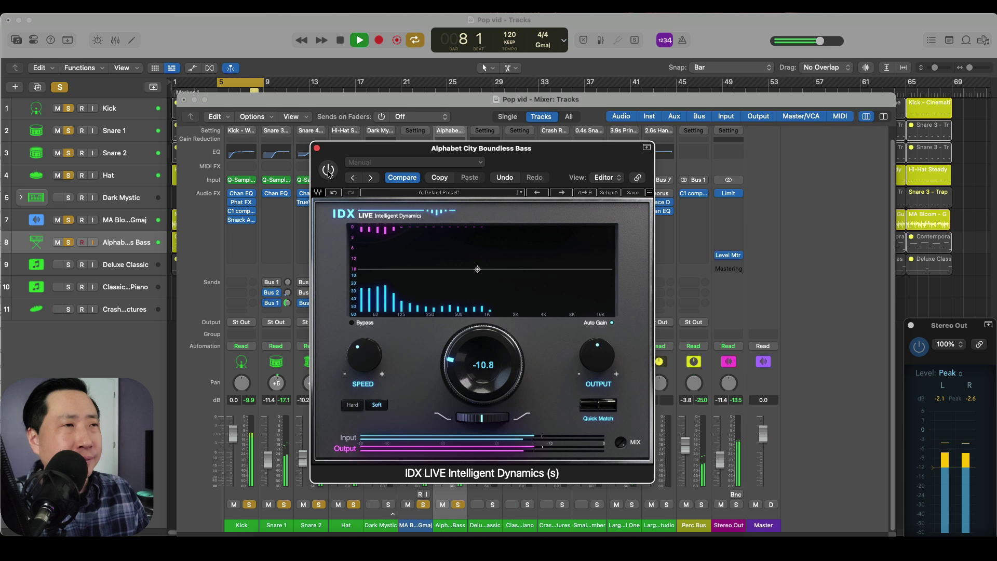
click(329, 172)
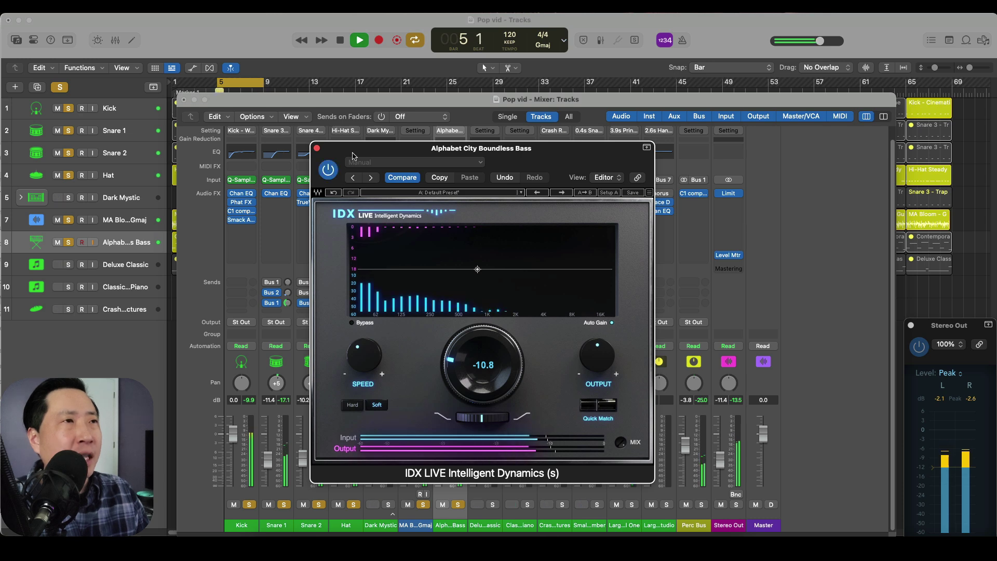
Unsolo the guitar loop, hat, both snares and kick, and compare IDX LIVE off and on with only the bass soloed
drag(374, 148, 712, 146)
click(423, 505)
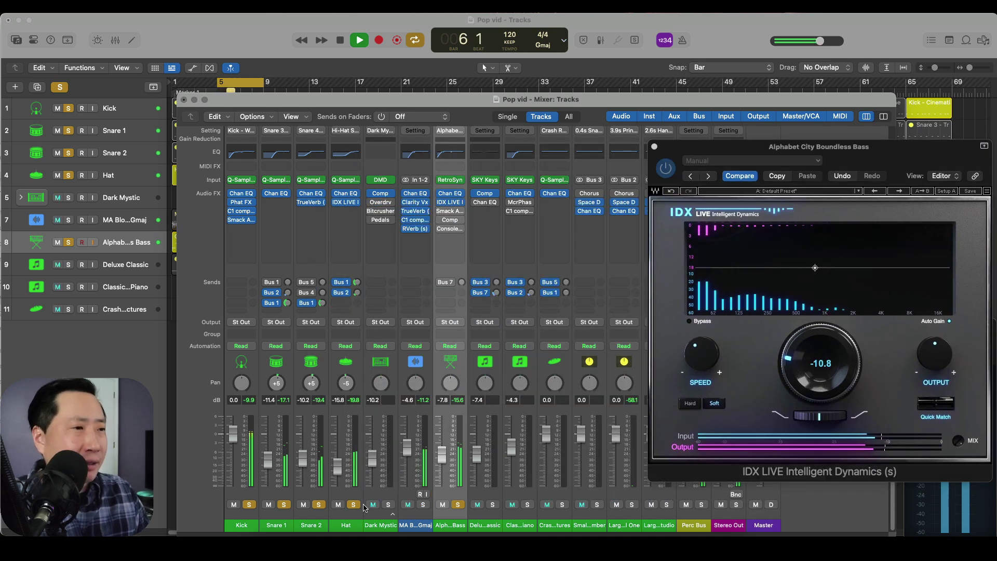
click(354, 505)
click(318, 504)
click(249, 504)
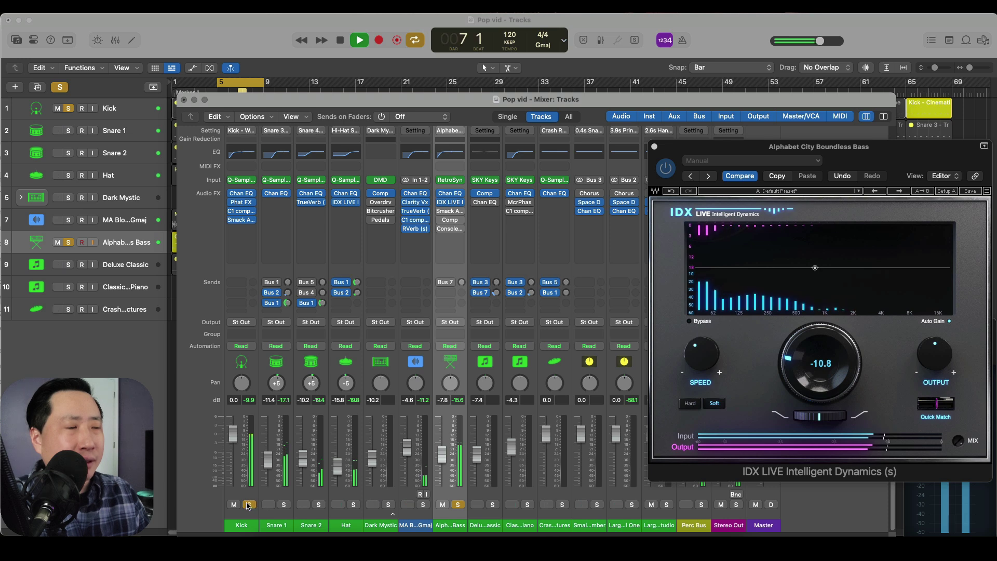
click(665, 174)
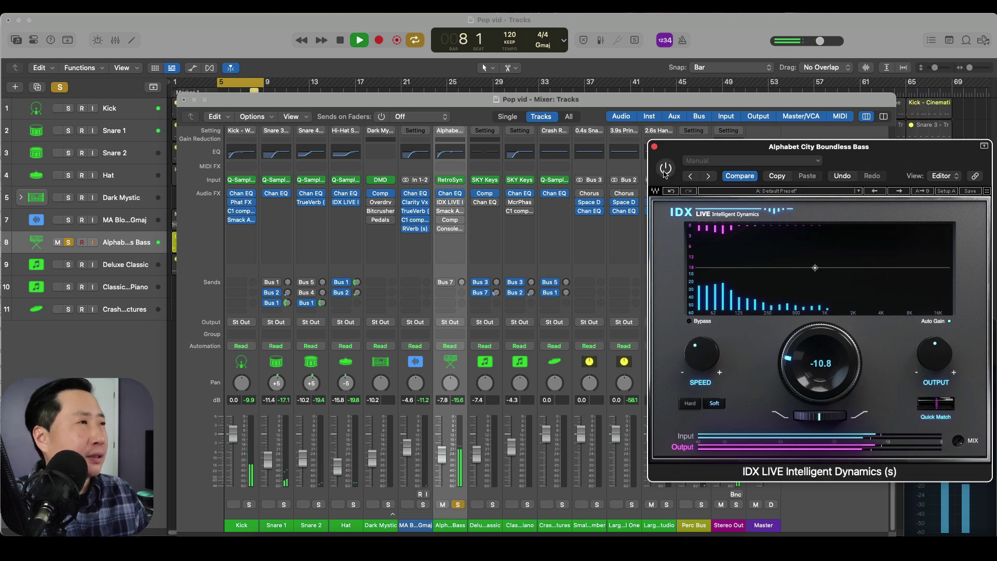
click(665, 172)
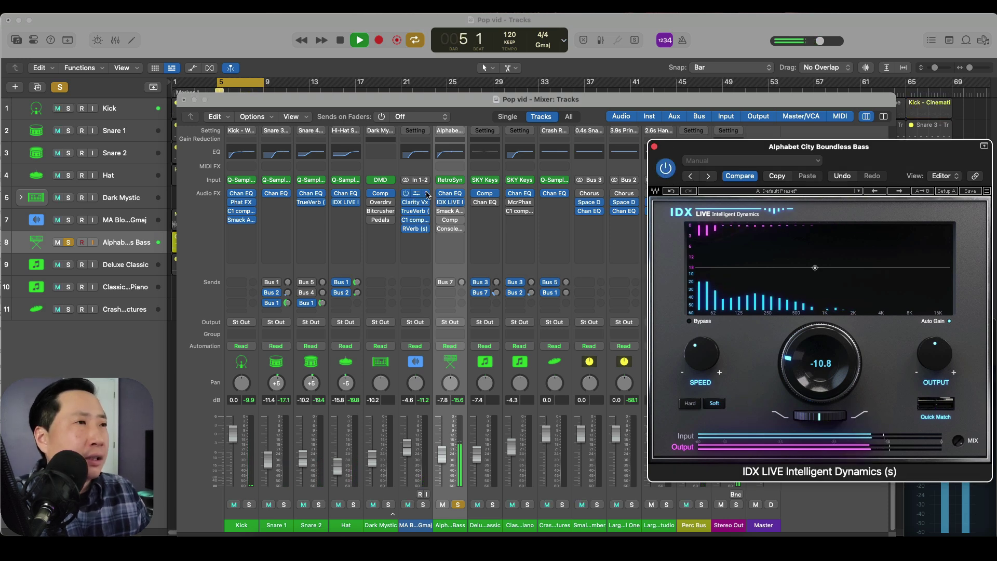
Turn on Smack Attack on the bass and compare the sound with it off and on
click(450, 211)
click(328, 169)
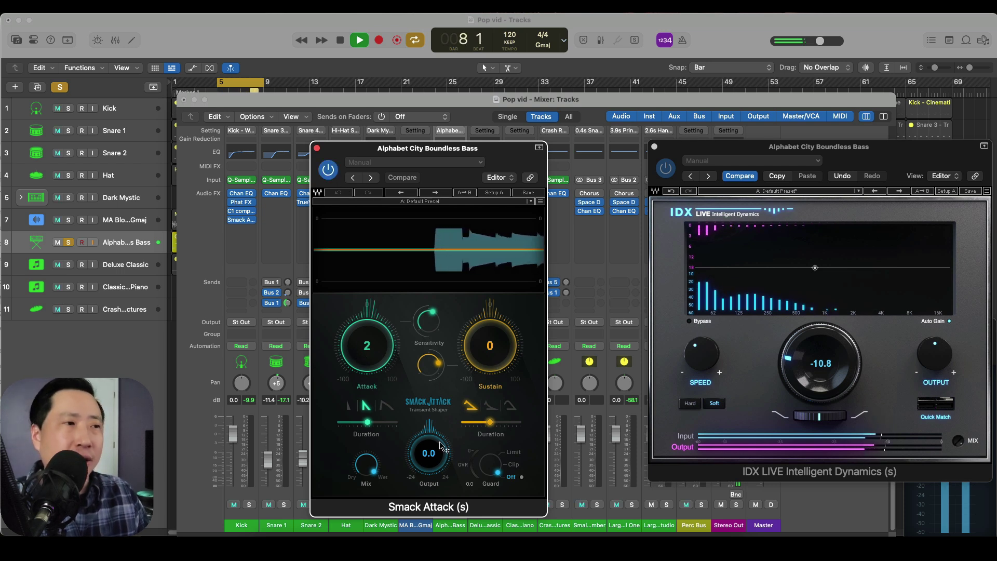
click(329, 172)
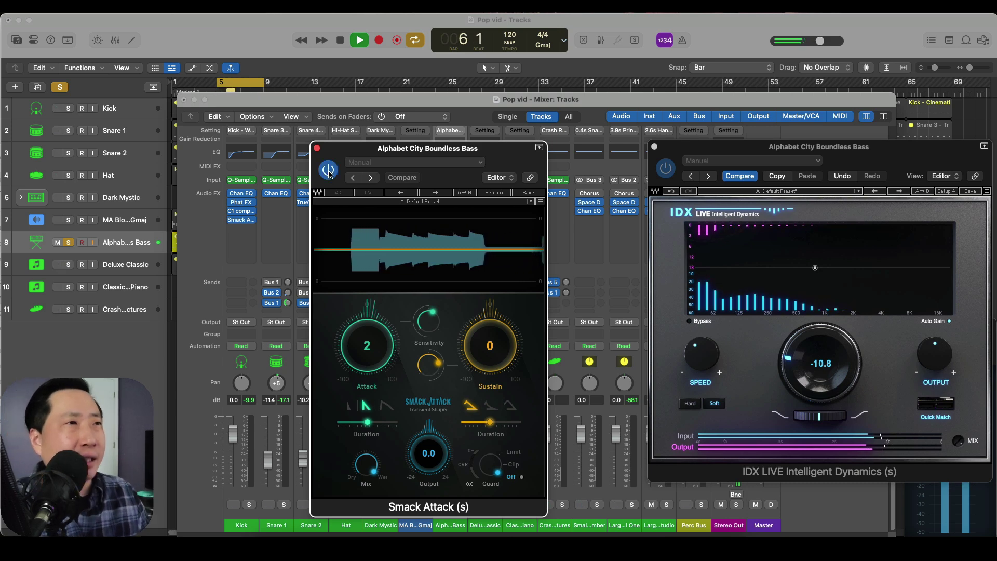
click(329, 171)
key(super+w)
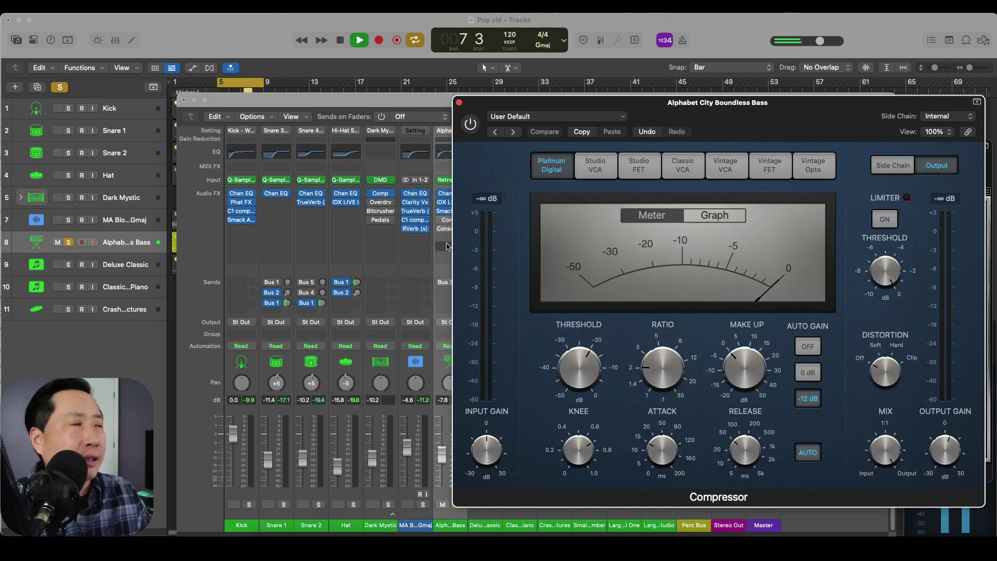
Turn on the Compressor on the bass and examine its make-up, attack and output gain settings
click(449, 220)
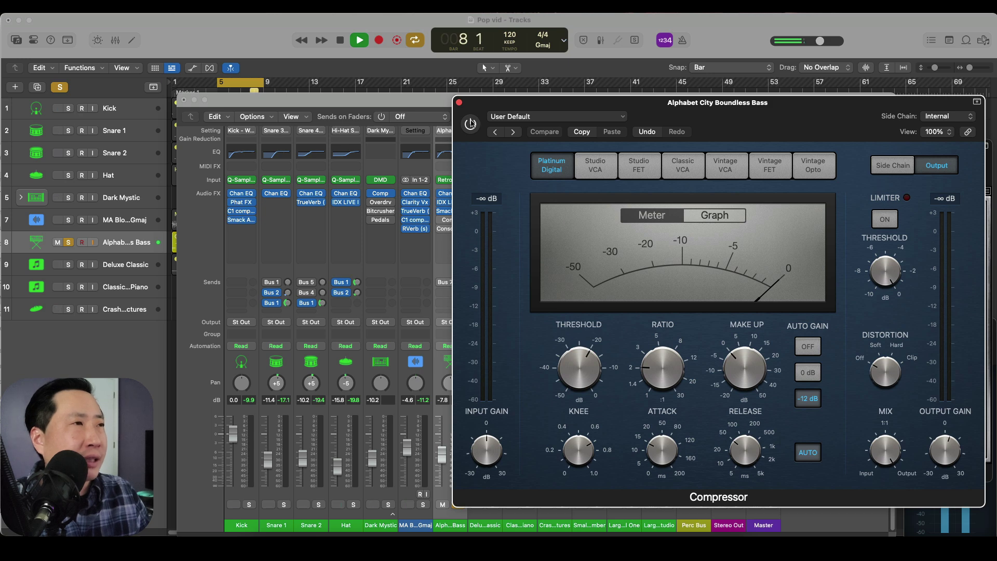
click(471, 124)
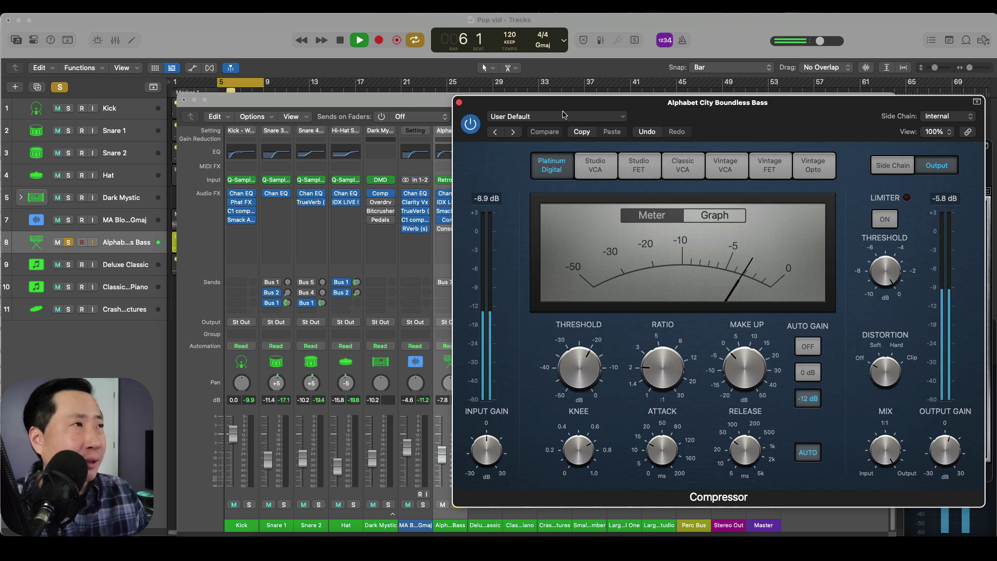
mouse_move(563, 107)
mouse_down()
mouse_move(662, 113)
mouse_move(562, 107)
mouse_up()
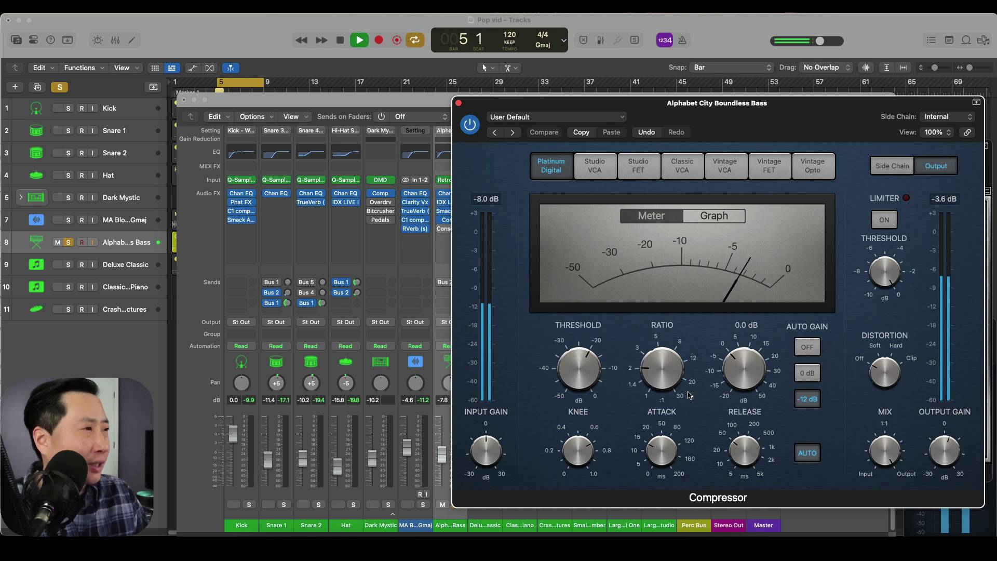
drag(927, 468, 944, 452)
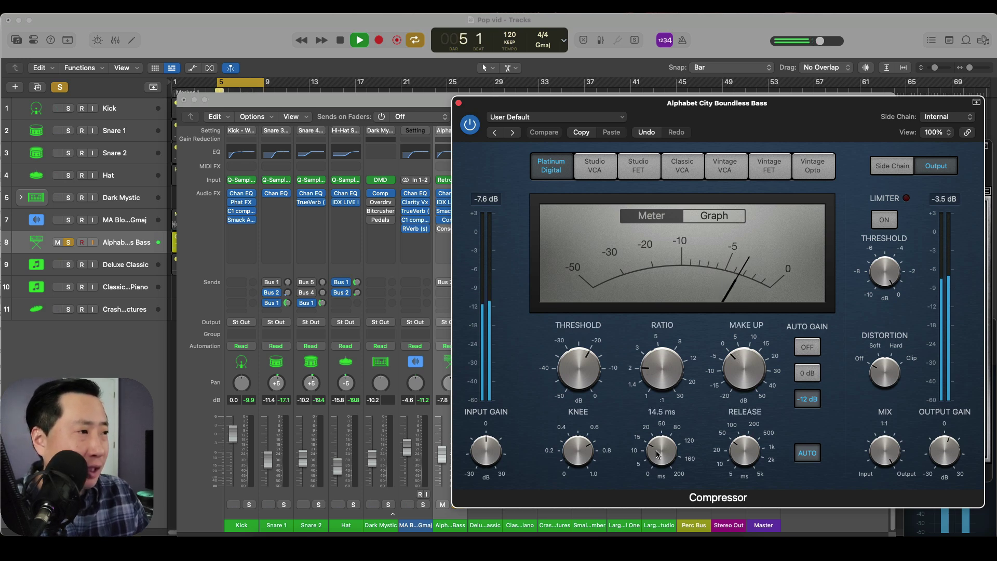
click(443, 202)
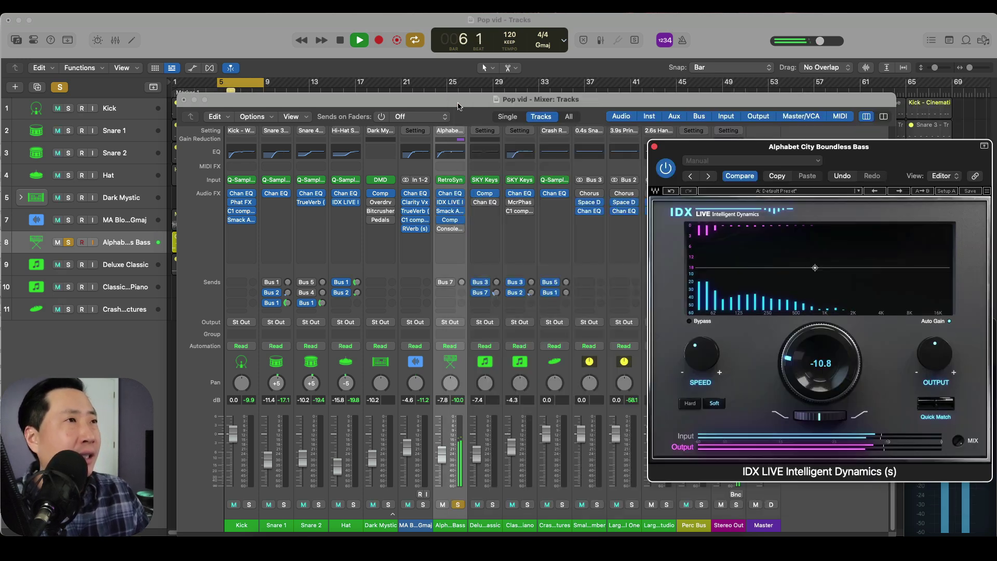
Turn on the Vintage Console EQ on the Alphabet bass, compare it off and on, and close the open plug-in windows
click(449, 229)
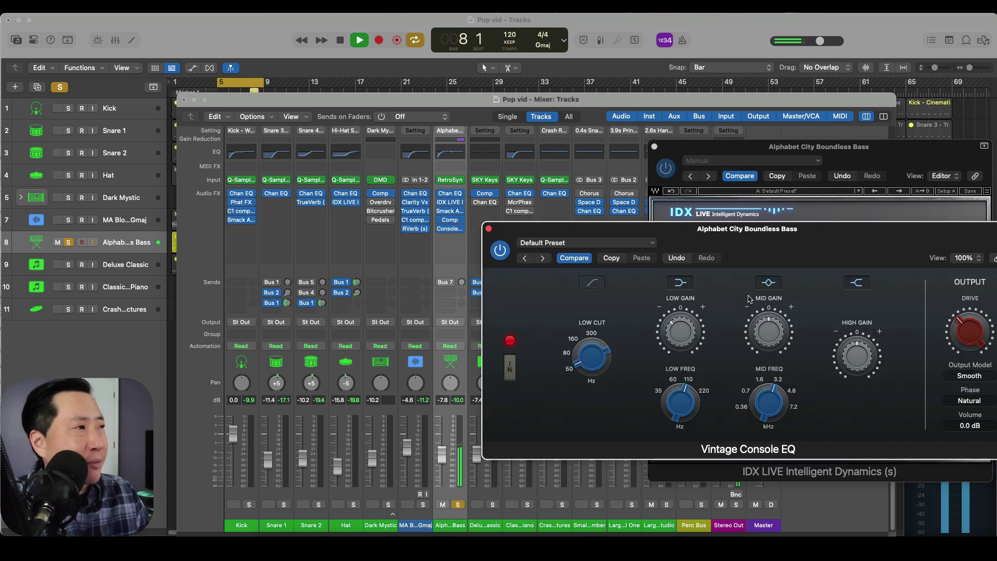
mouse_move(745, 355)
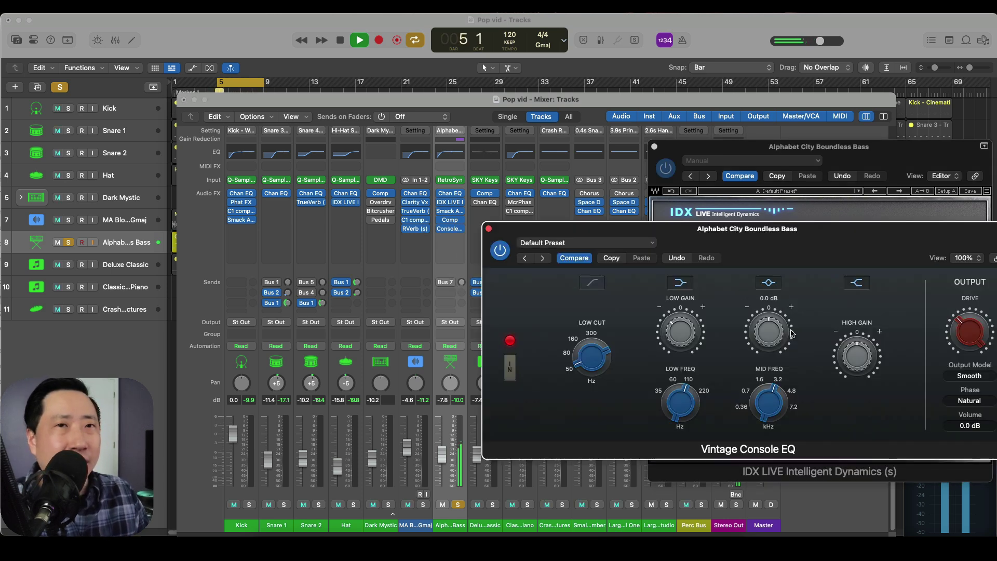
mouse_move(680, 315)
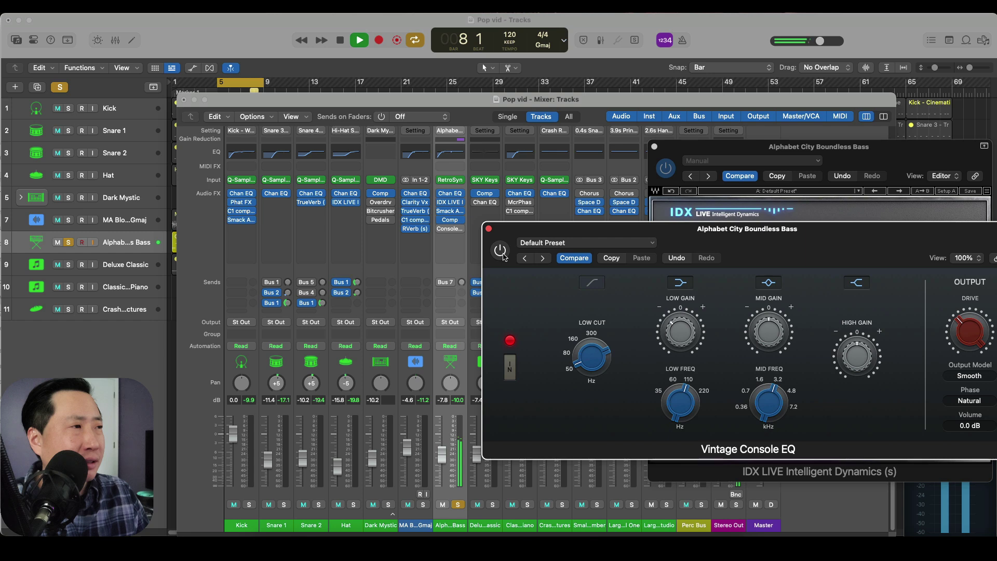
click(501, 252)
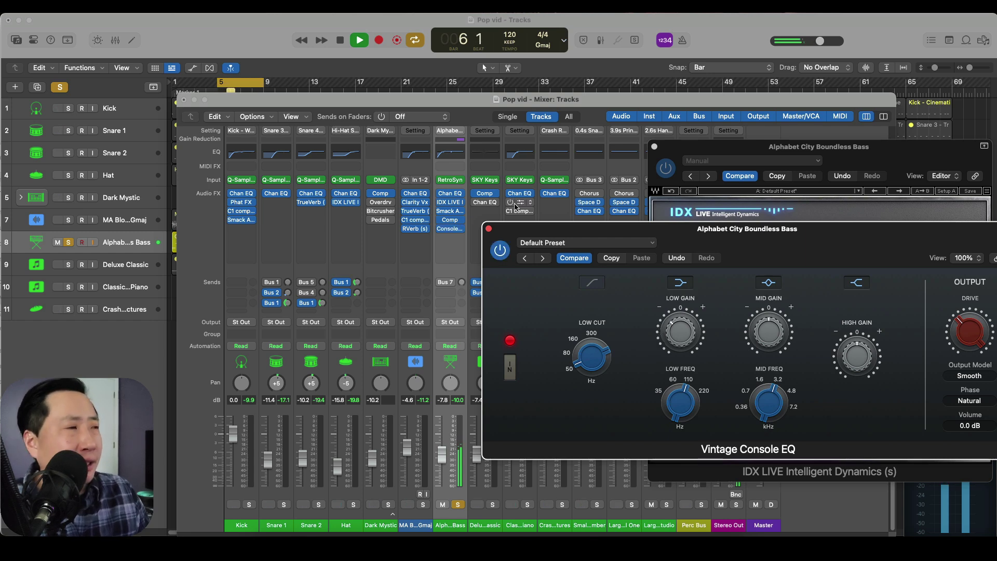
click(490, 229)
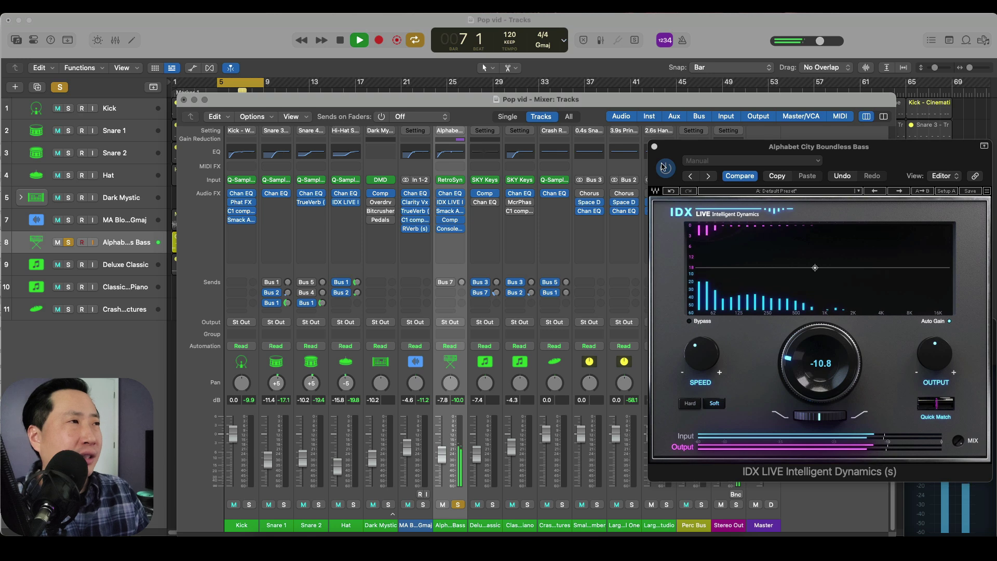
click(655, 148)
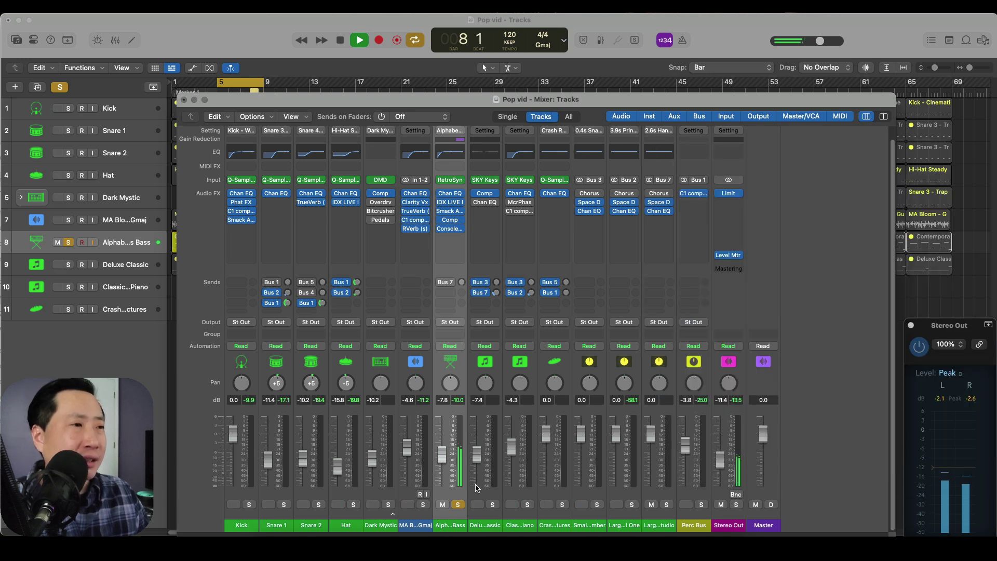
Solo the guitar loop, hat, both snares, kick and Deluxe Classic tracks together with the bass
click(423, 505)
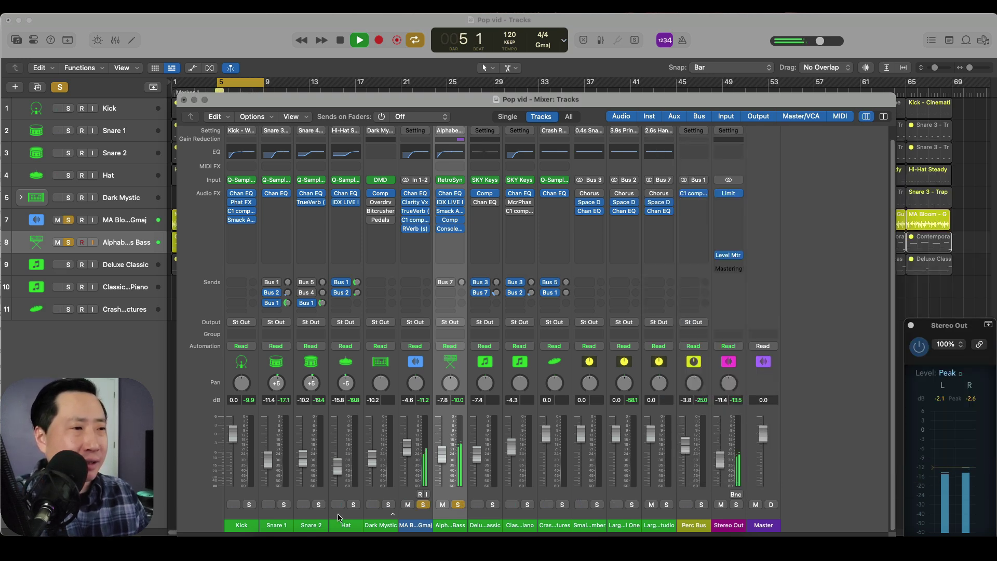
click(354, 505)
click(319, 505)
click(284, 504)
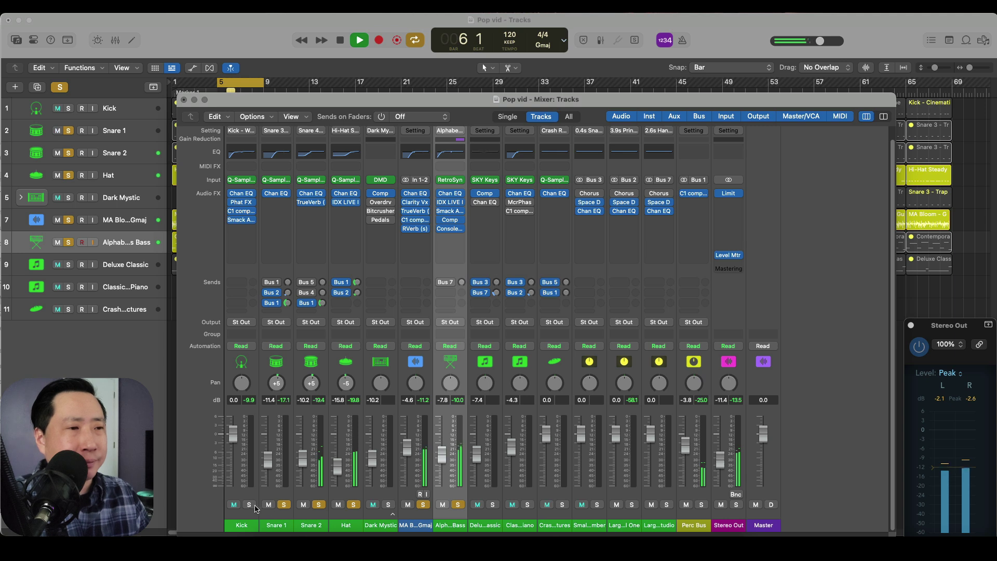
click(249, 504)
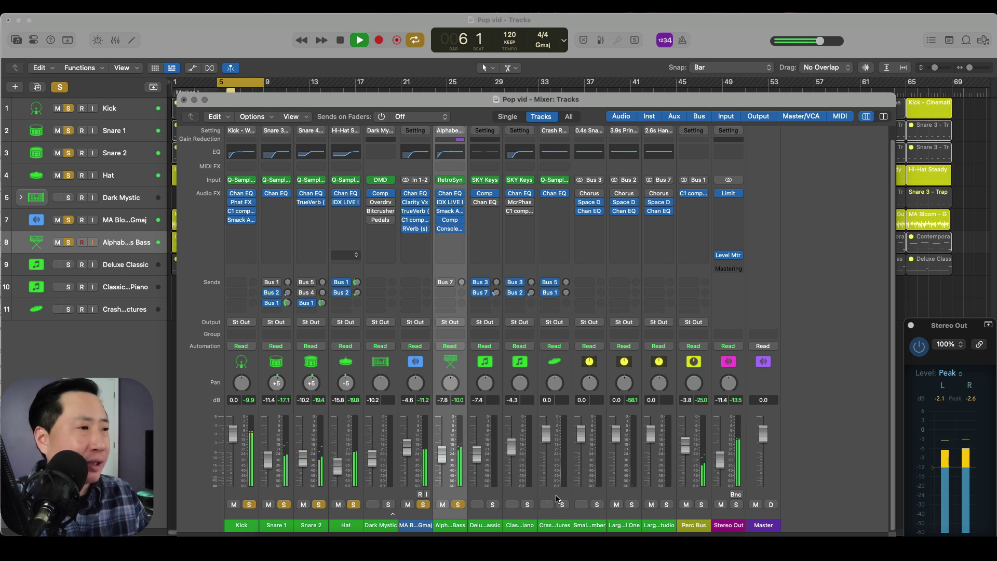
click(494, 505)
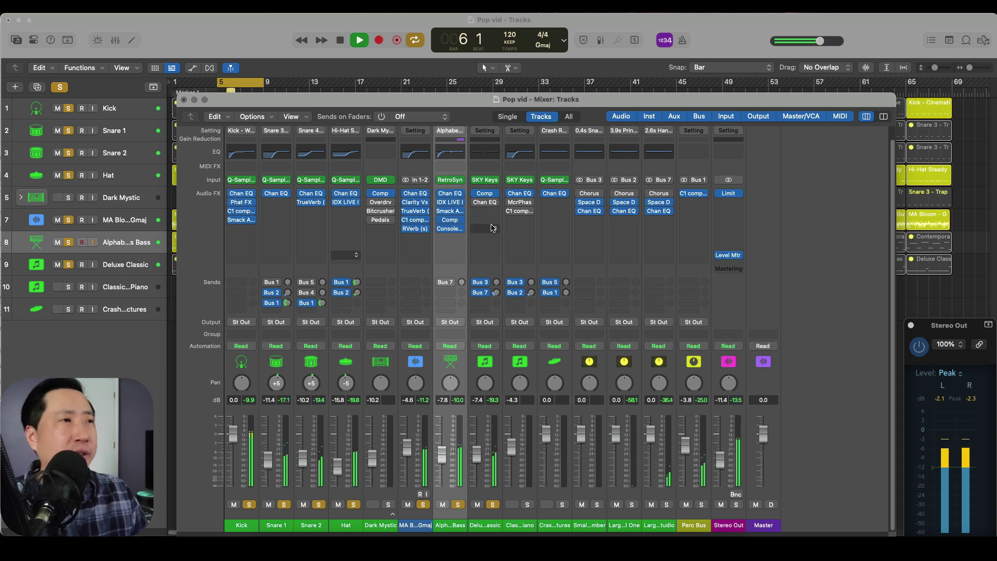
Examine the Compressor on the Deluxe Classic track and the Channel EQ on the bass
click(489, 197)
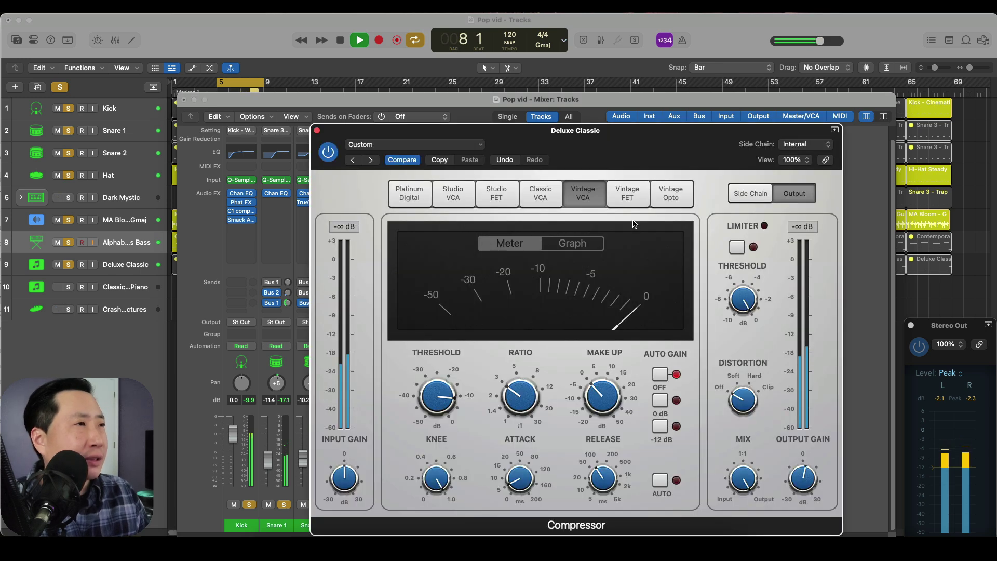
click(317, 131)
click(450, 153)
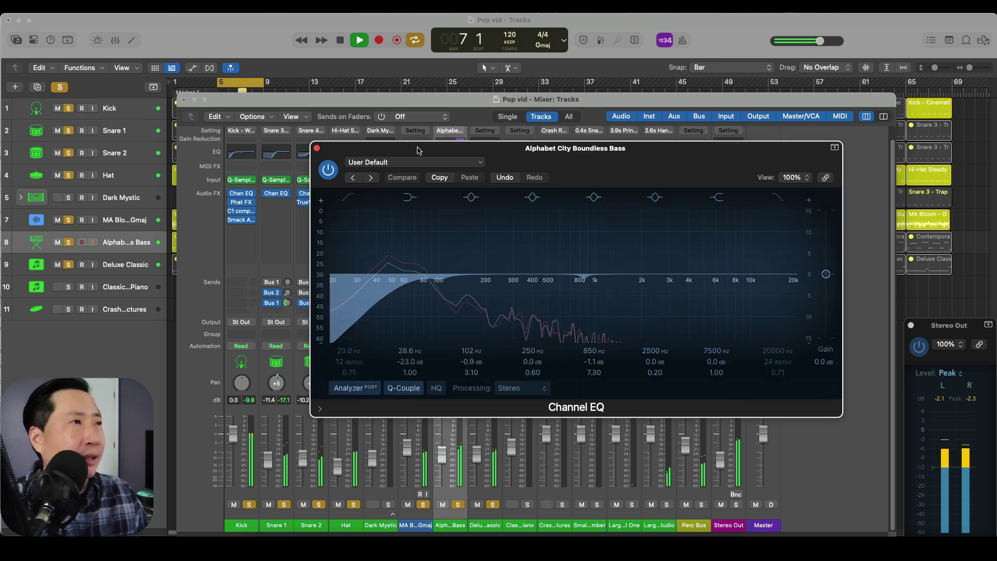
click(317, 149)
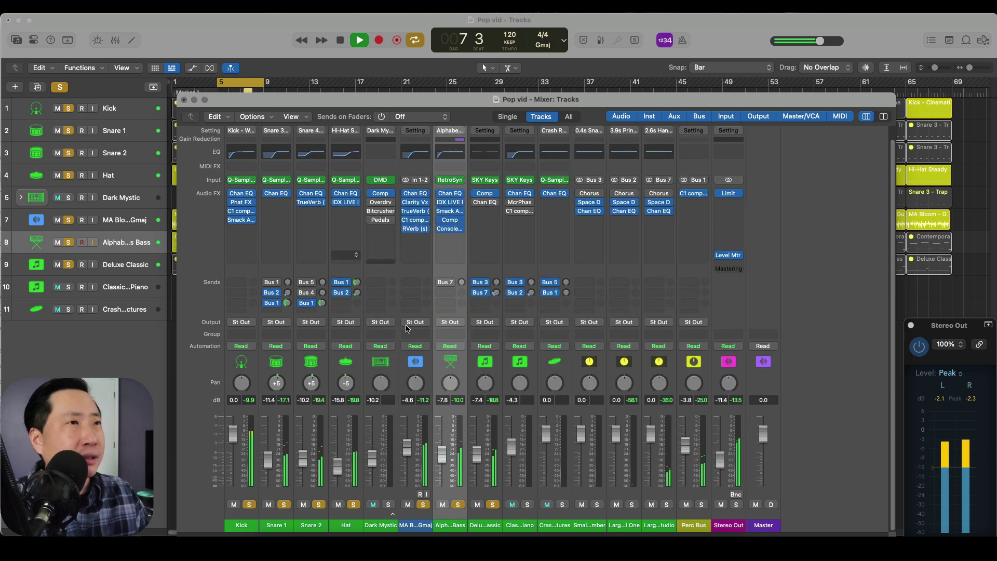
click(483, 524)
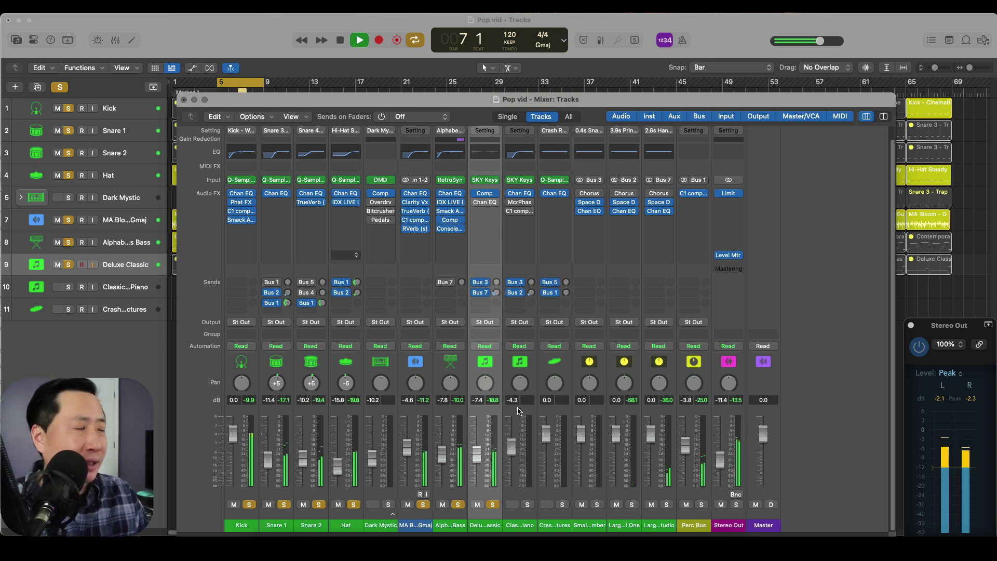
click(488, 194)
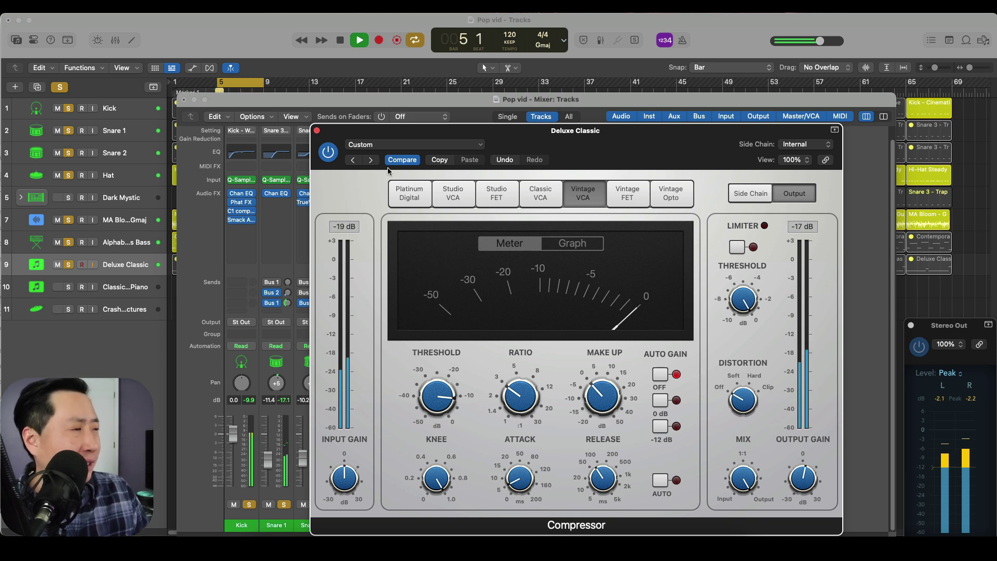
click(317, 130)
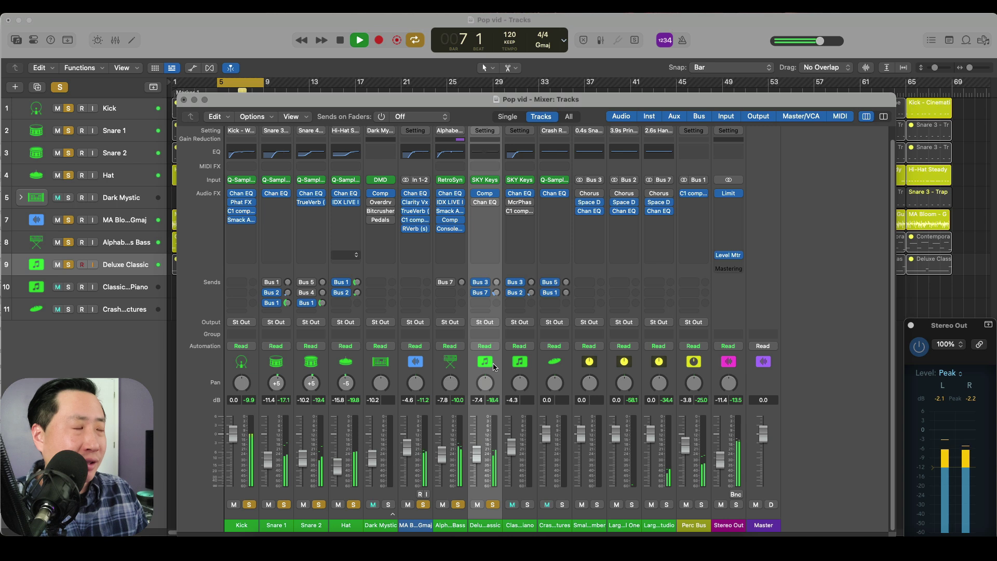
Stop playback and unsolo the Deluxe Classic, bass, guitar loop, hat, both snares and kick
click(492, 504)
key(space)
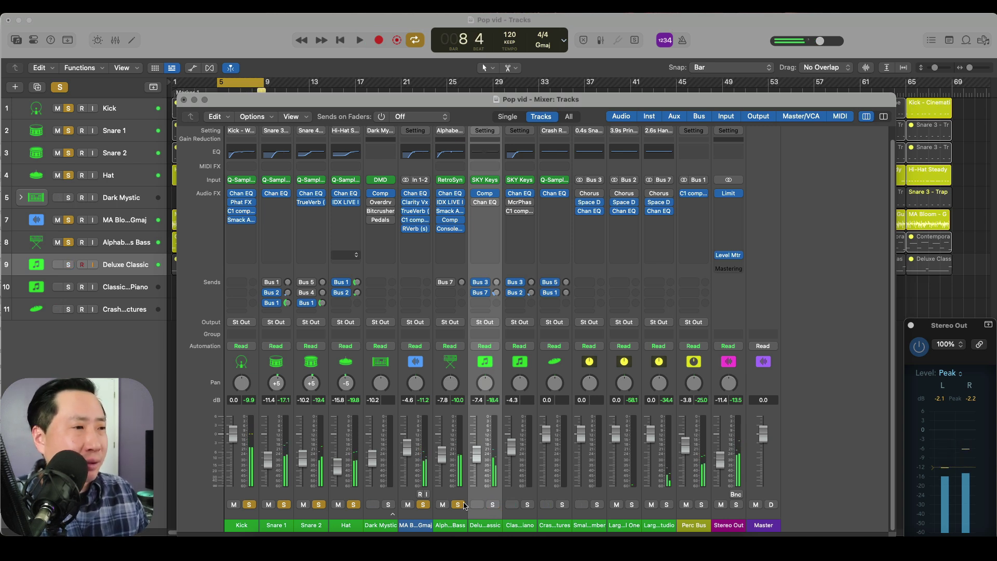
click(457, 505)
click(427, 506)
click(354, 505)
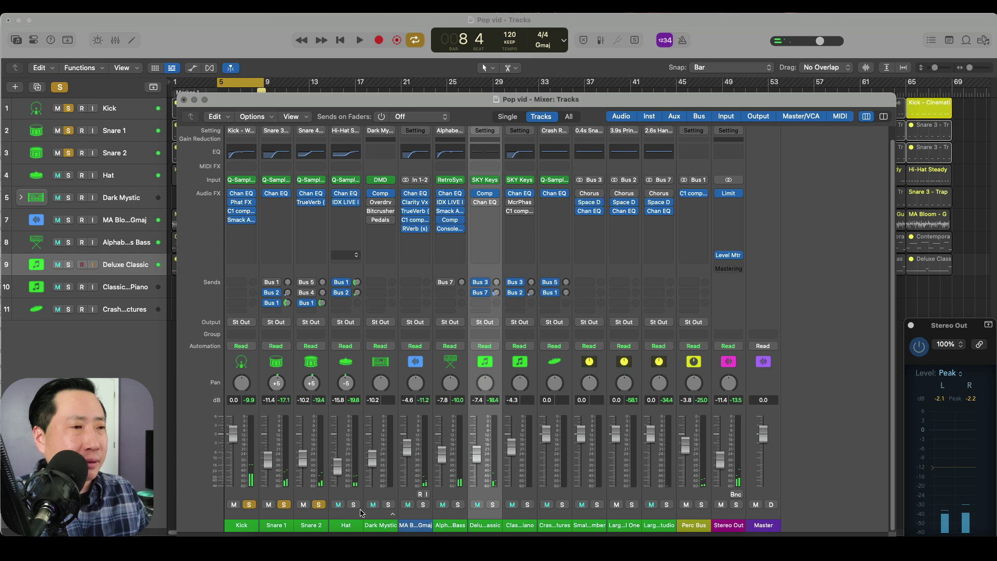
click(319, 504)
click(284, 504)
click(249, 505)
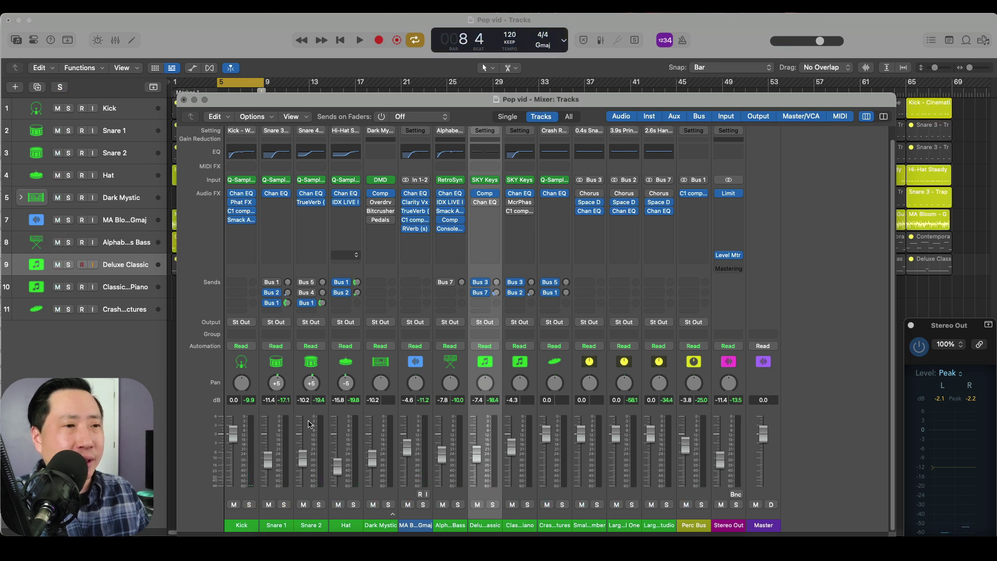
Close the mixer, then place the playhead at bar 37 and solo only the Classic Electric Piano track
key(x)
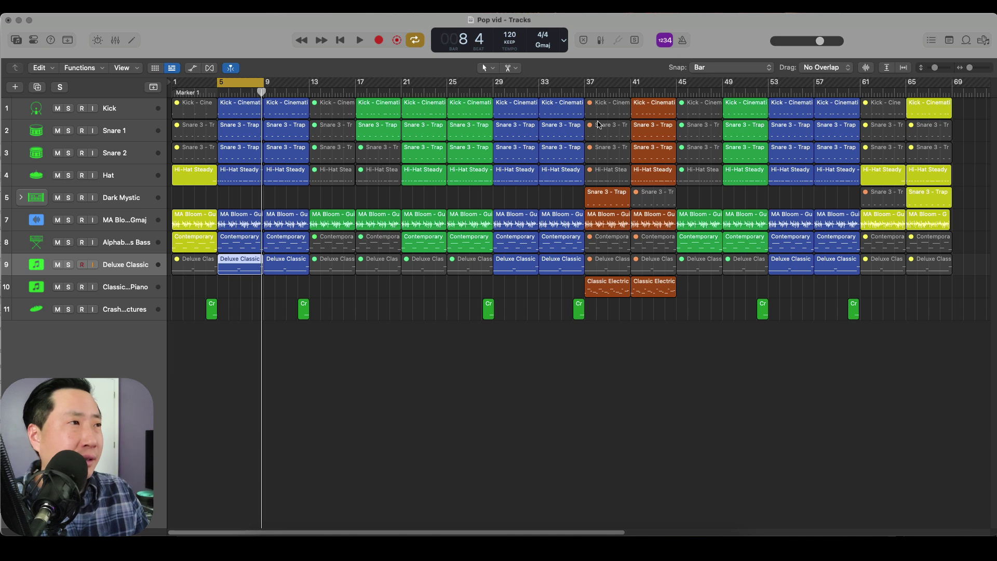
click(584, 89)
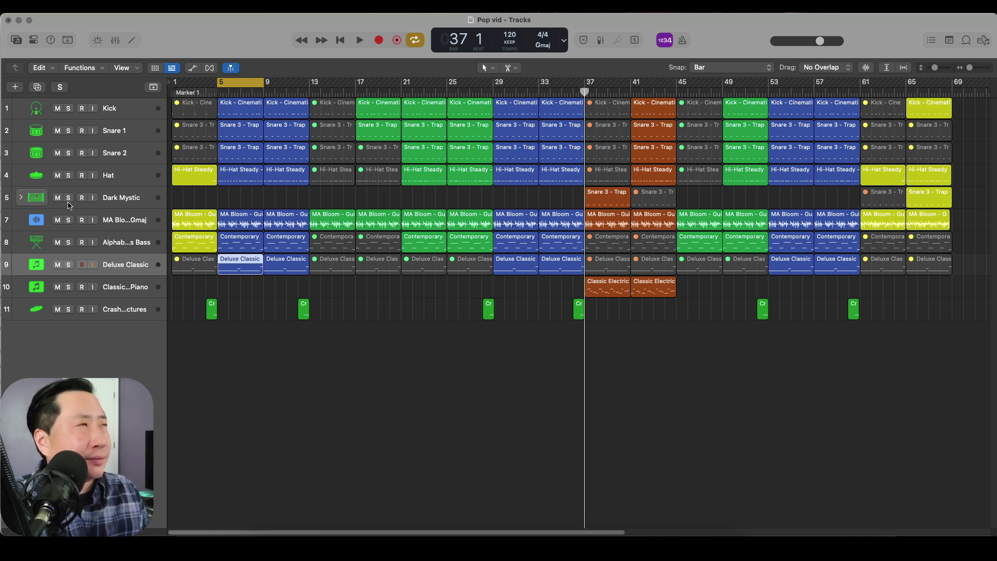
click(68, 264)
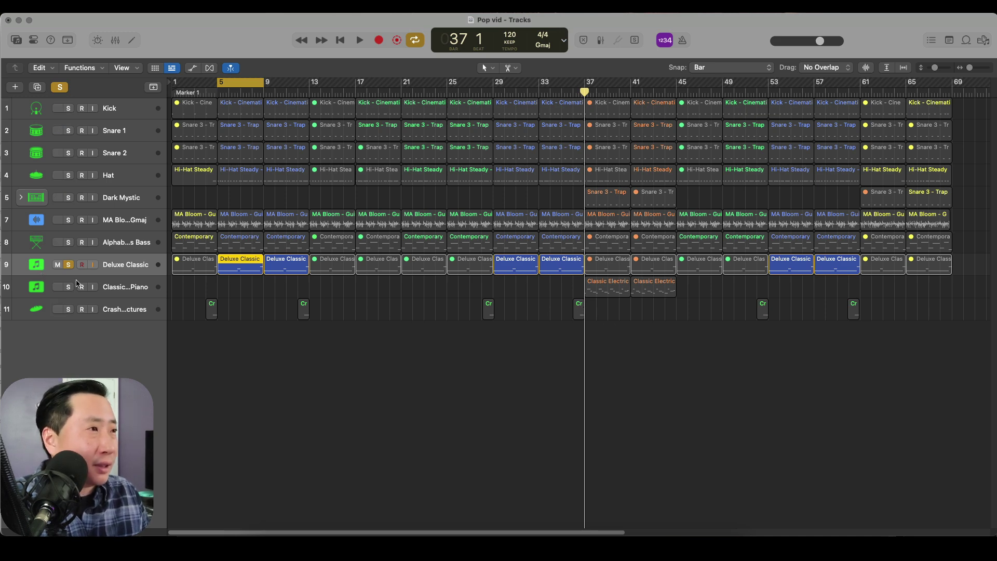
click(69, 266)
click(70, 291)
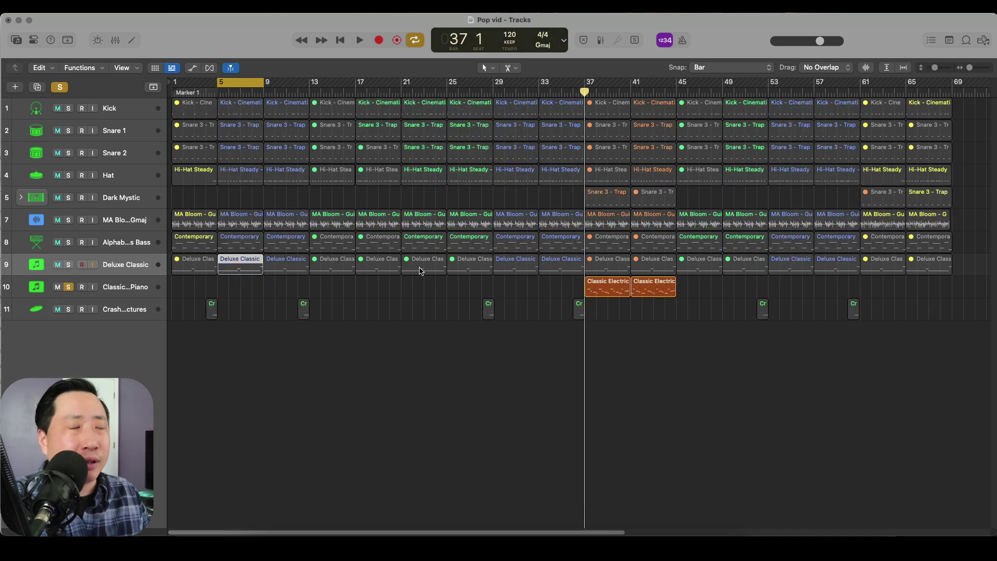
Move the cycle range to bars 37–41 and play the soloed electric piano section
key(space)
key(space)
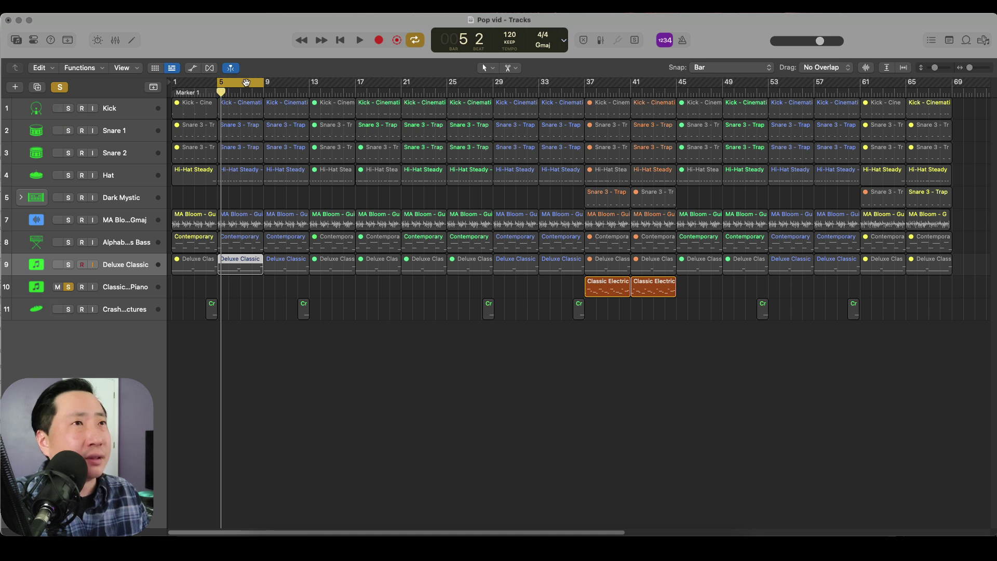
drag(244, 84, 597, 95)
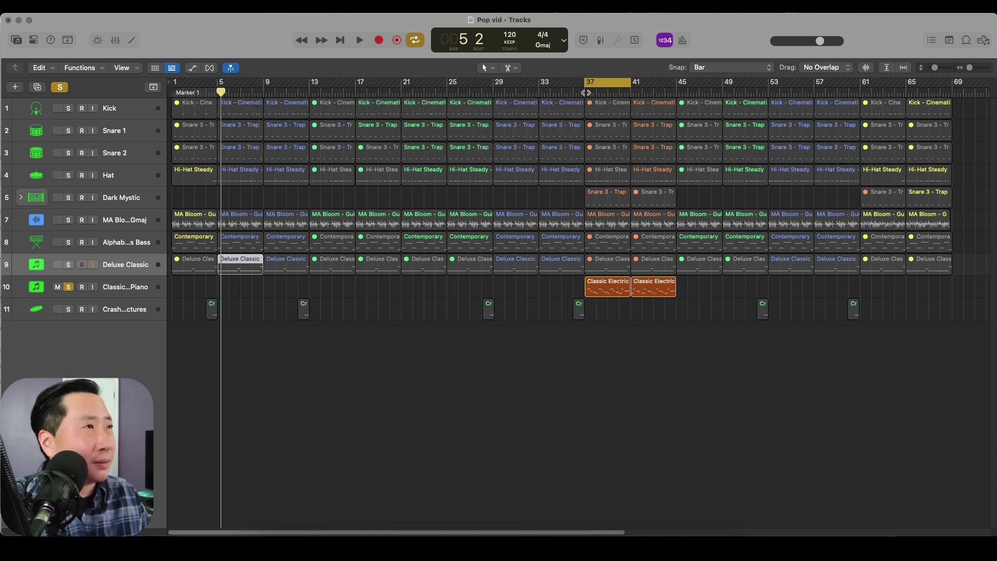
key(space)
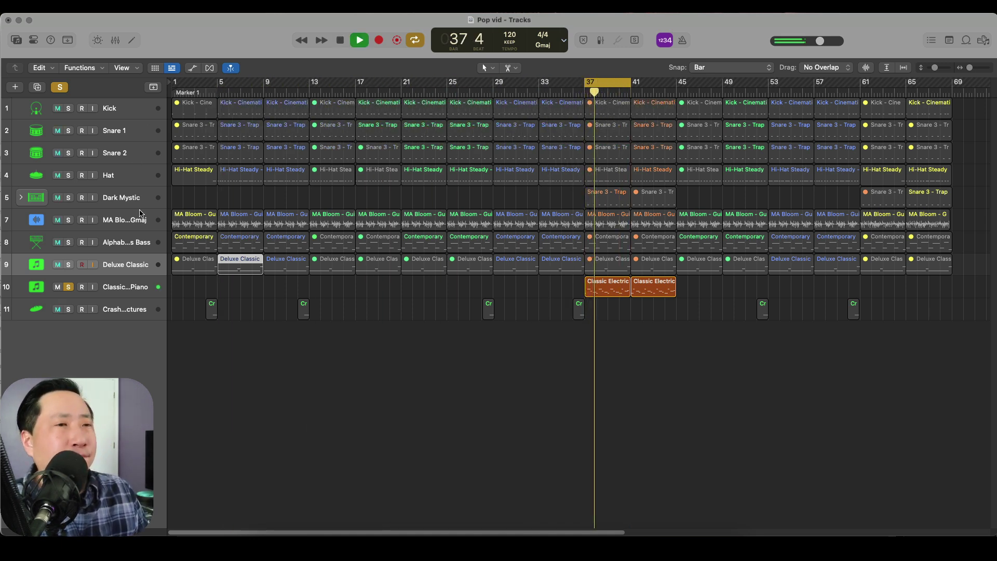
Bring the mixer back and examine the Channel EQ on the Classic Electric Piano channel
key(ctrl+Up)
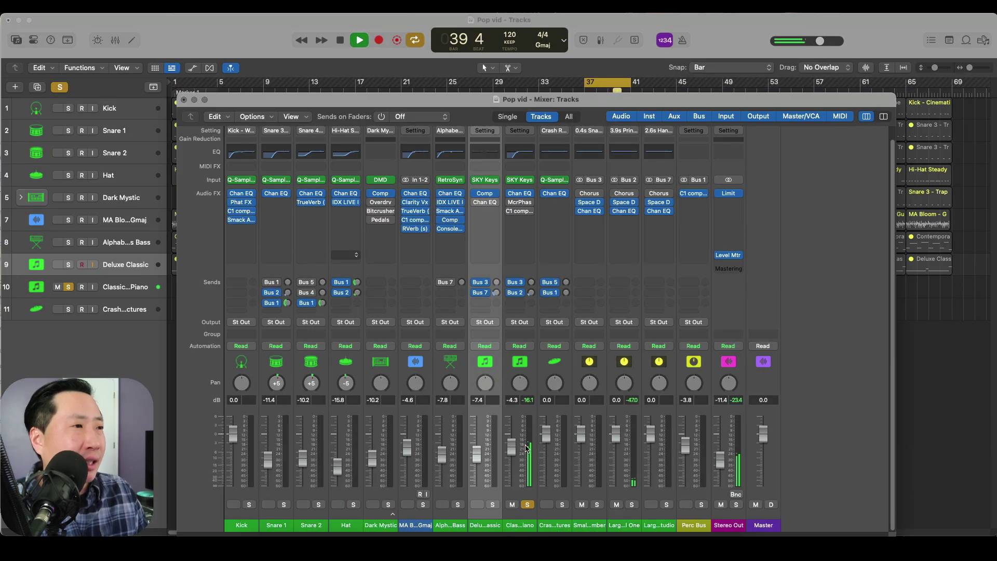
click(526, 442)
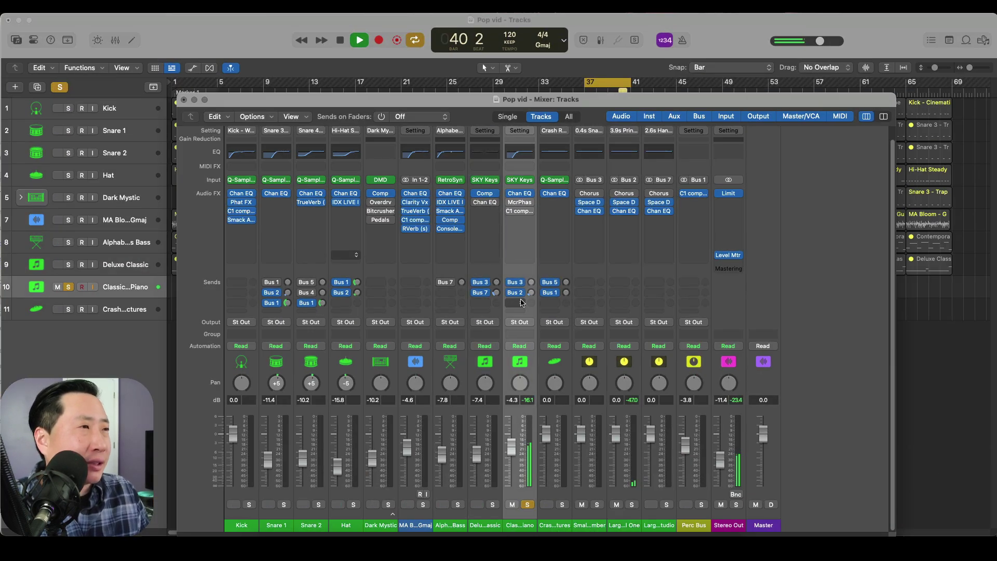
click(526, 156)
drag(452, 152, 515, 218)
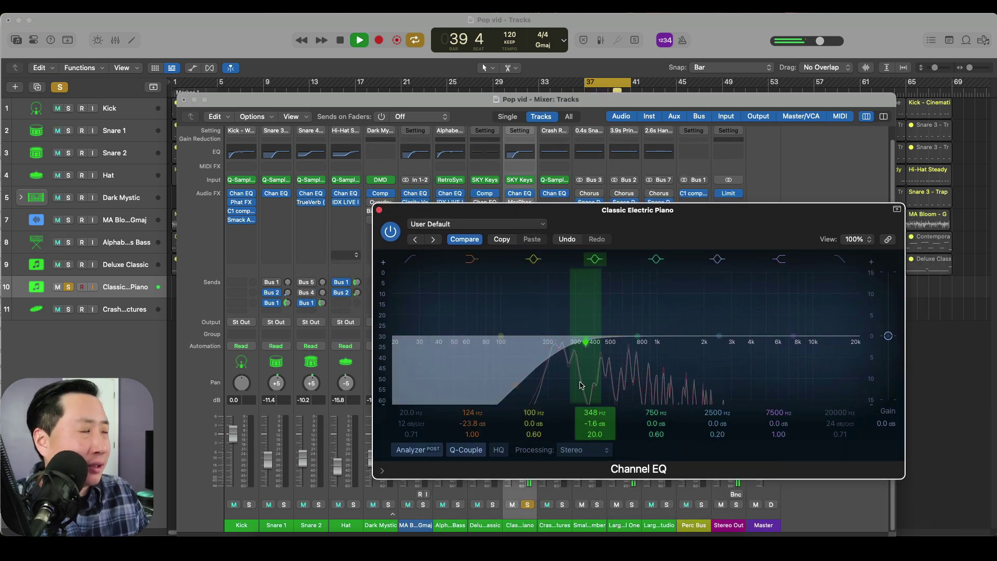
click(379, 210)
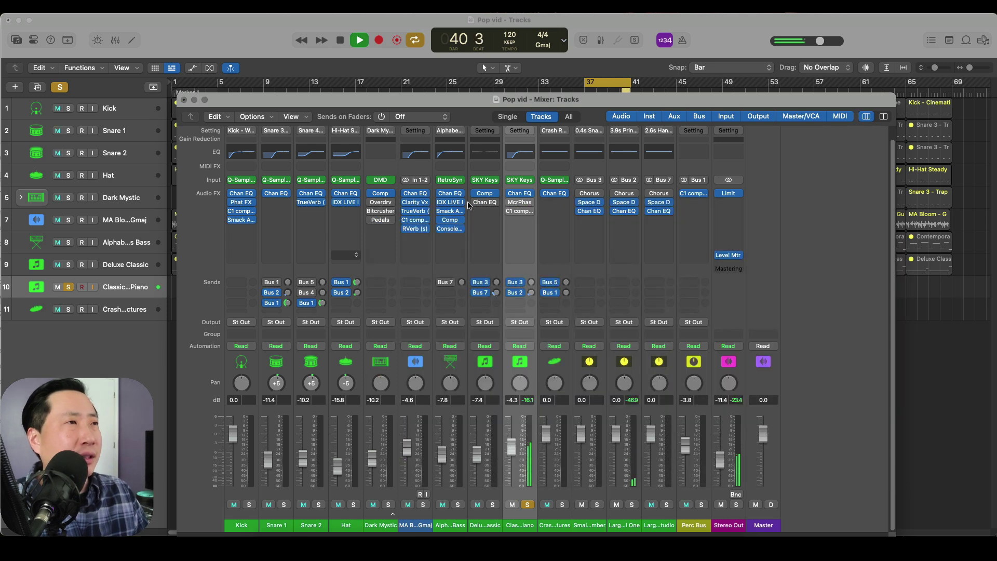
Turn on the Microphaser on the Classic Electric Piano and compare the sound with it off and on
click(522, 204)
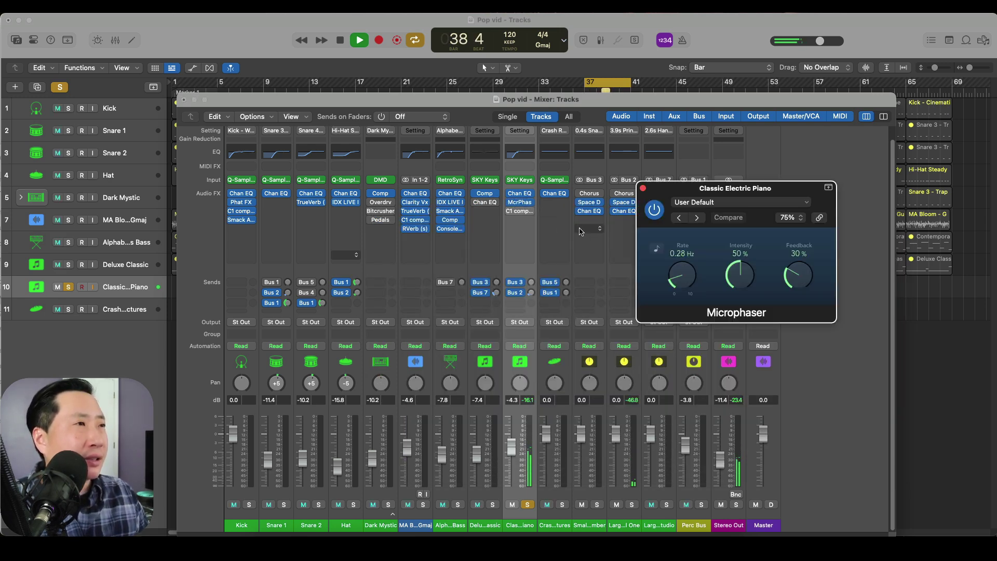
drag(648, 196, 604, 235)
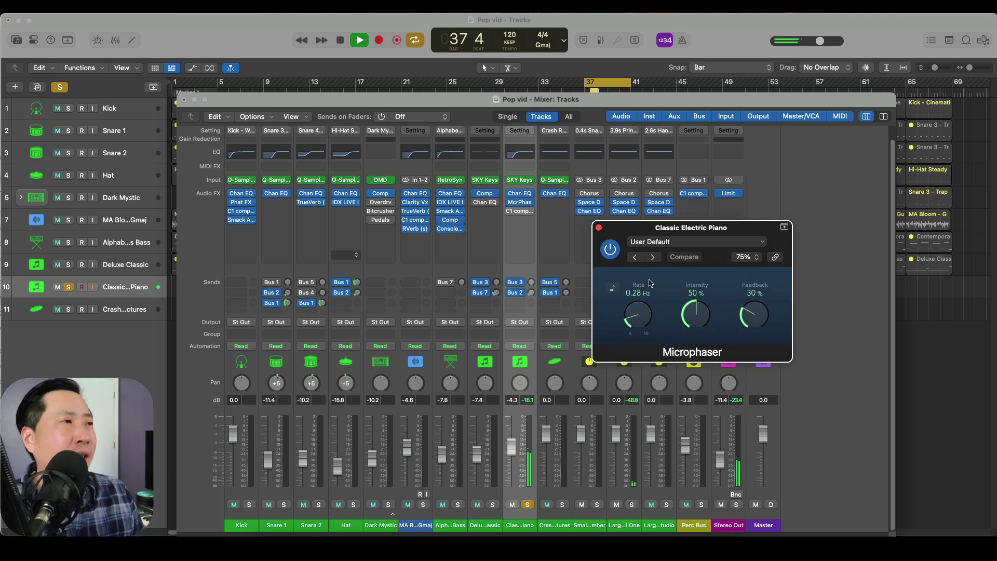
click(611, 250)
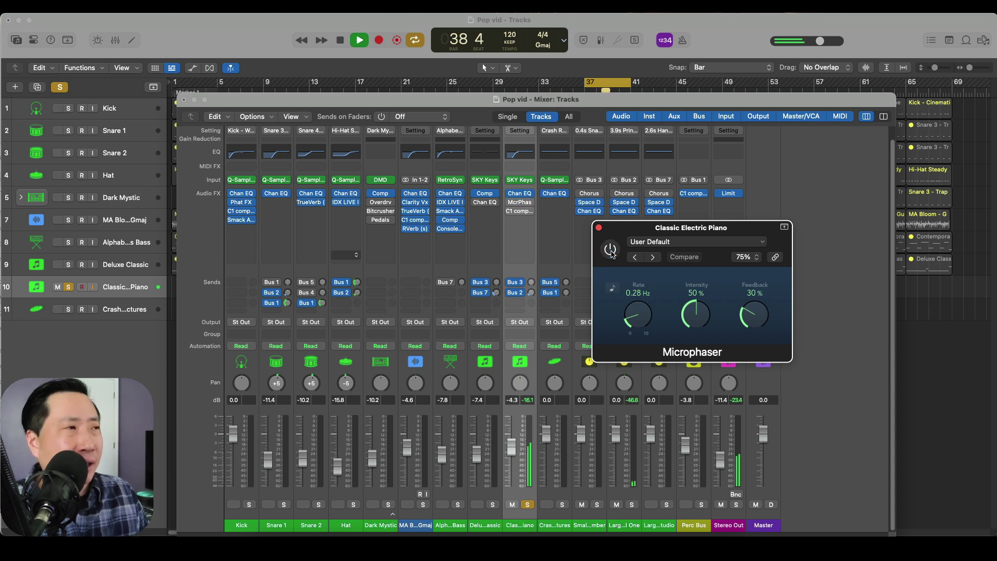
click(611, 250)
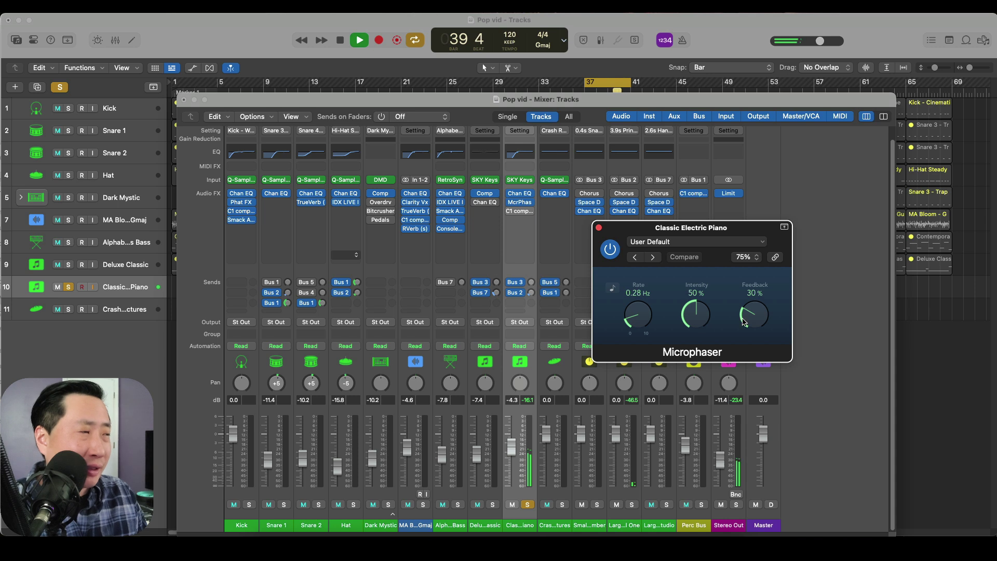
click(599, 228)
mouse_move(512, 215)
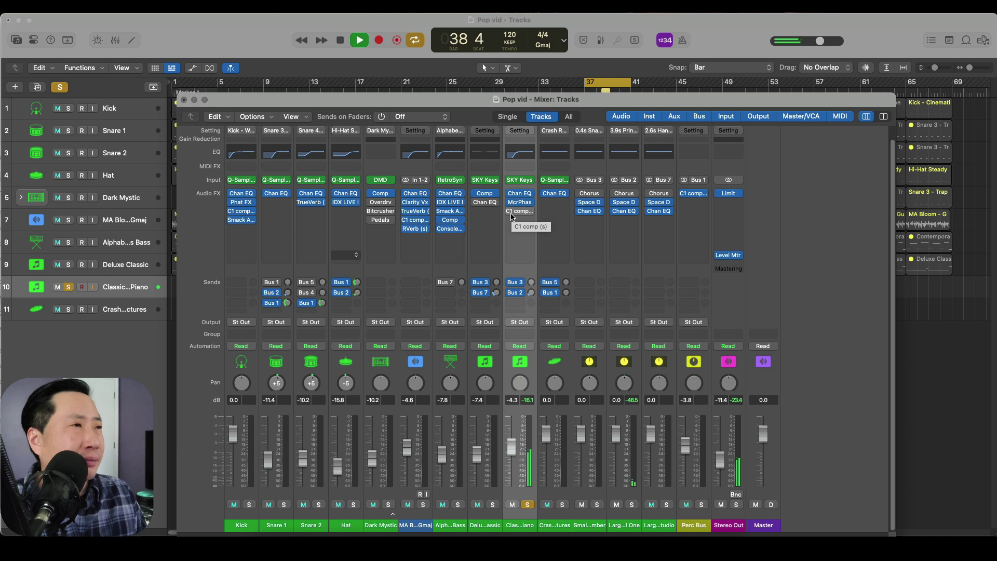
Turn on the C1 compressor on the Classic Electric Piano channel and examine its settings during playback
click(513, 214)
click(510, 214)
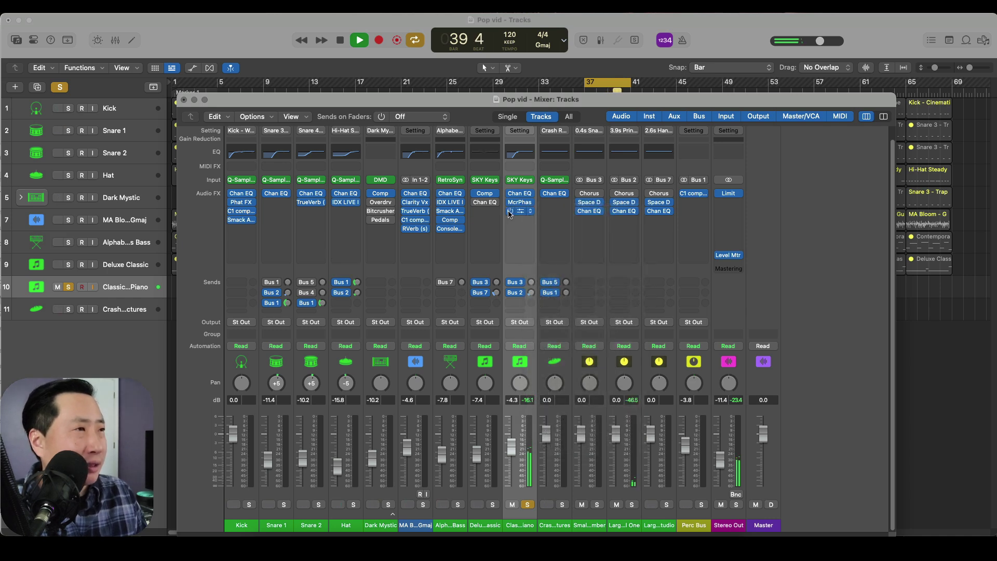
click(521, 213)
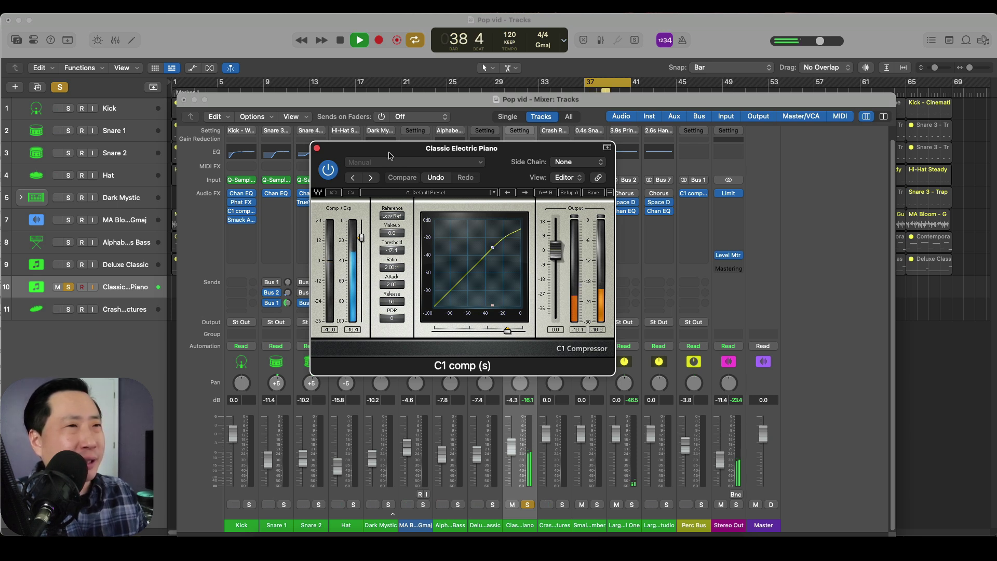
drag(390, 156, 635, 220)
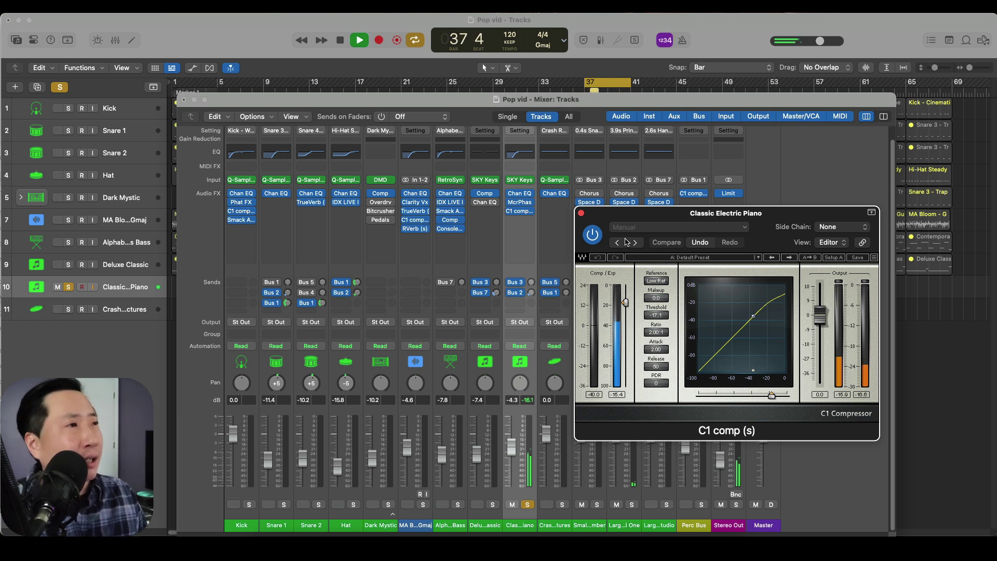
click(581, 213)
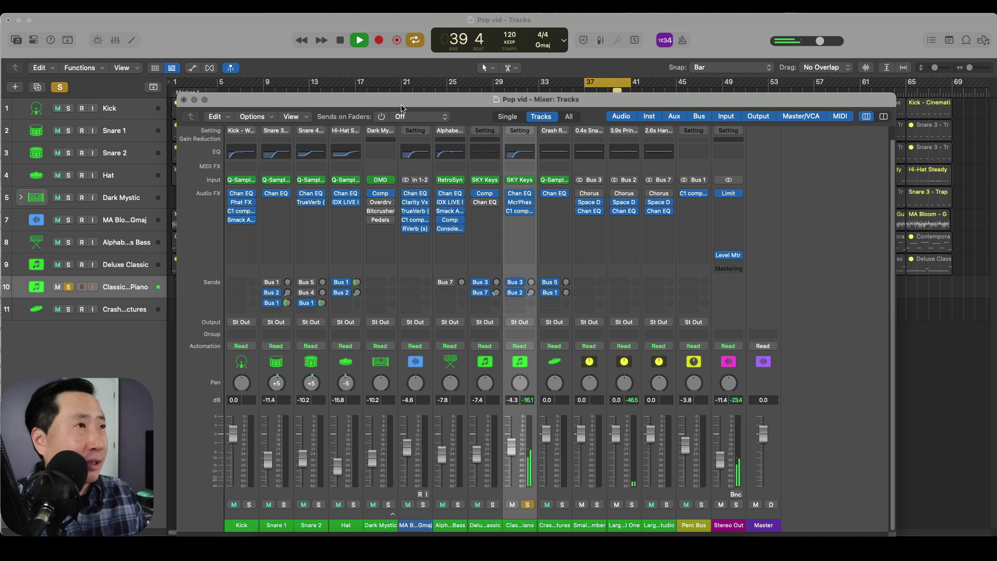
Solo the Dark Mystic track alongside the electric piano and examine its Compressor
click(388, 504)
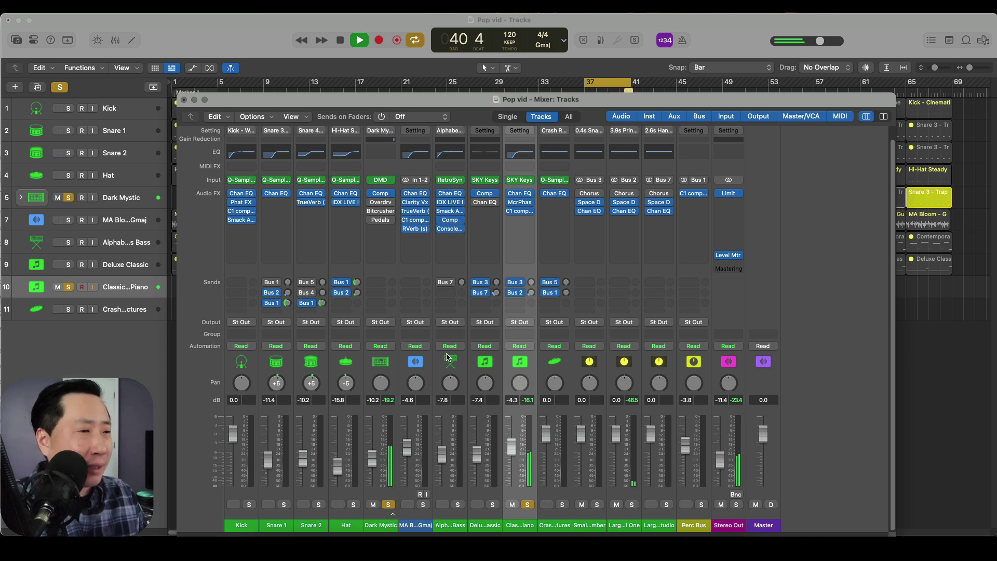
mouse_move(382, 203)
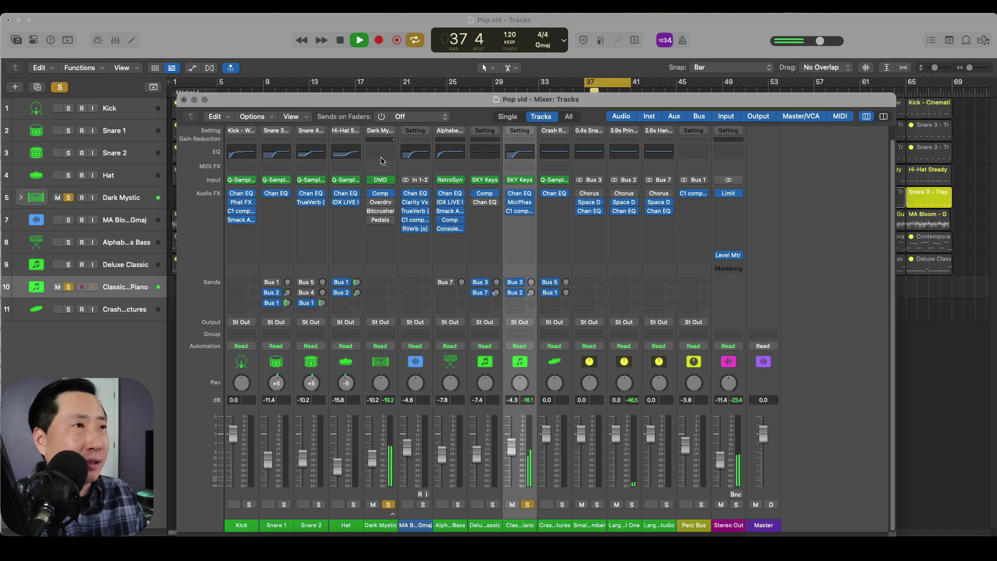
click(382, 195)
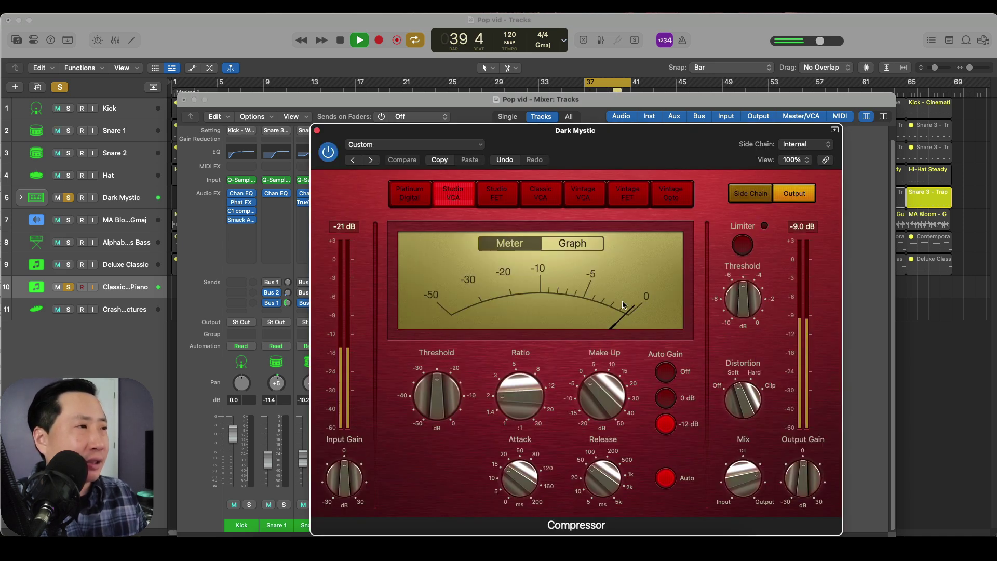
click(318, 130)
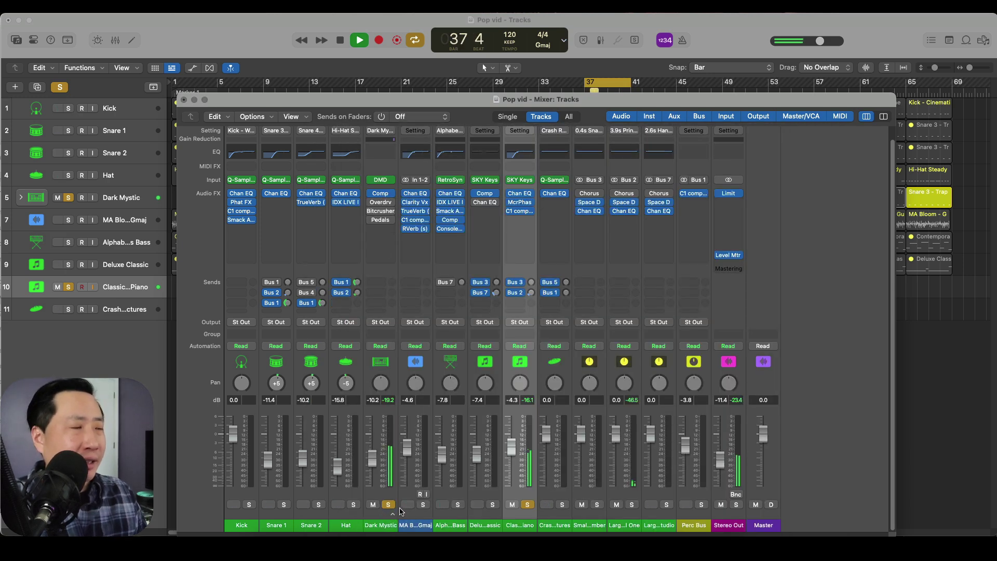
Clear the solos on Dark Mystic and Classic Electric Piano, then play the full mix with the cycle range extended to bars 37–45
click(390, 505)
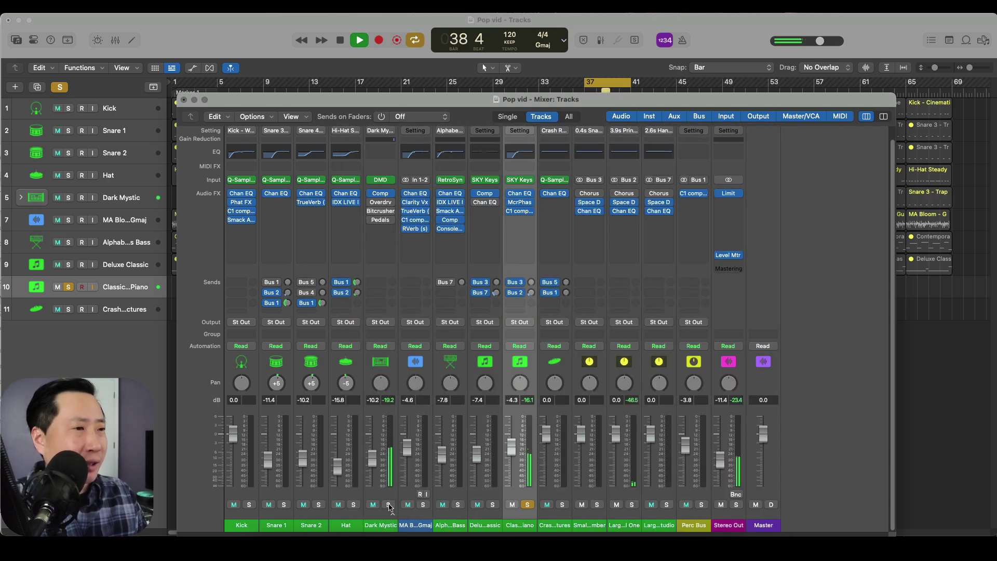
click(528, 504)
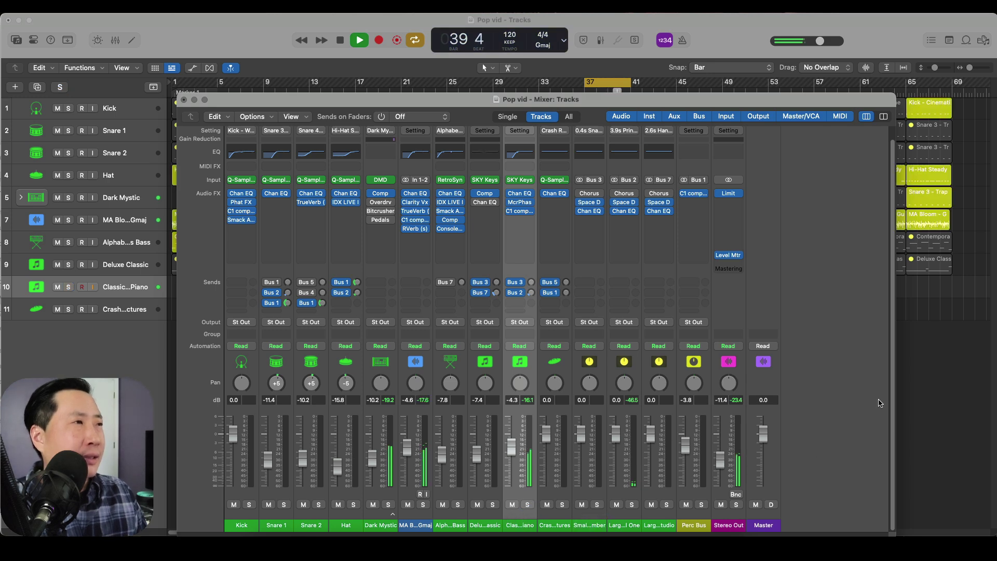
key(x)
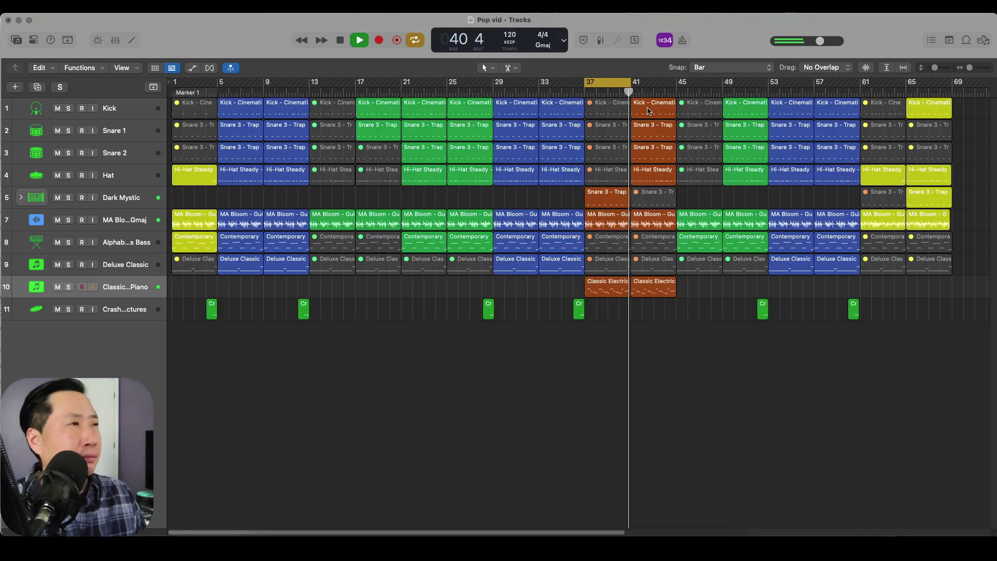
drag(630, 85, 679, 87)
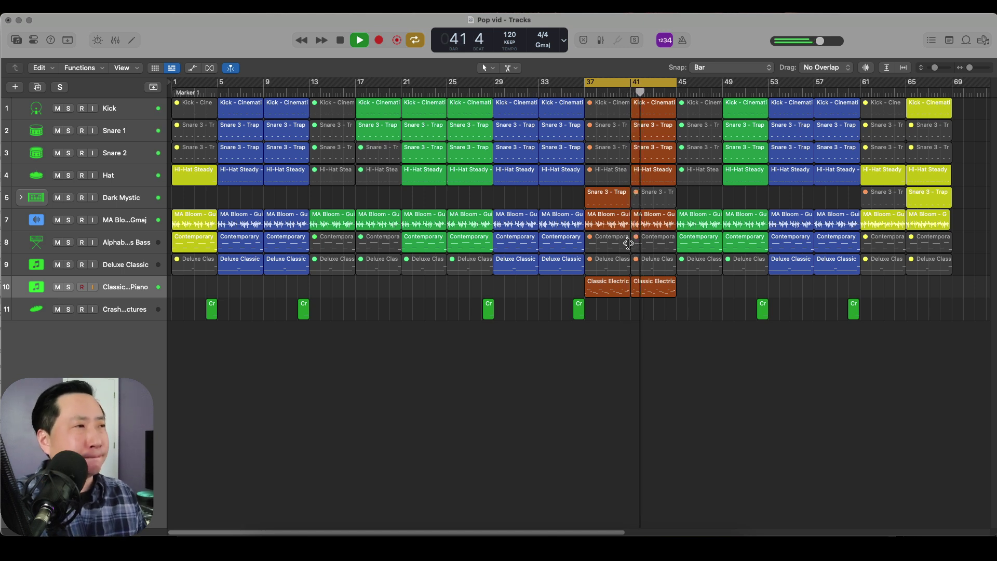
key(space)
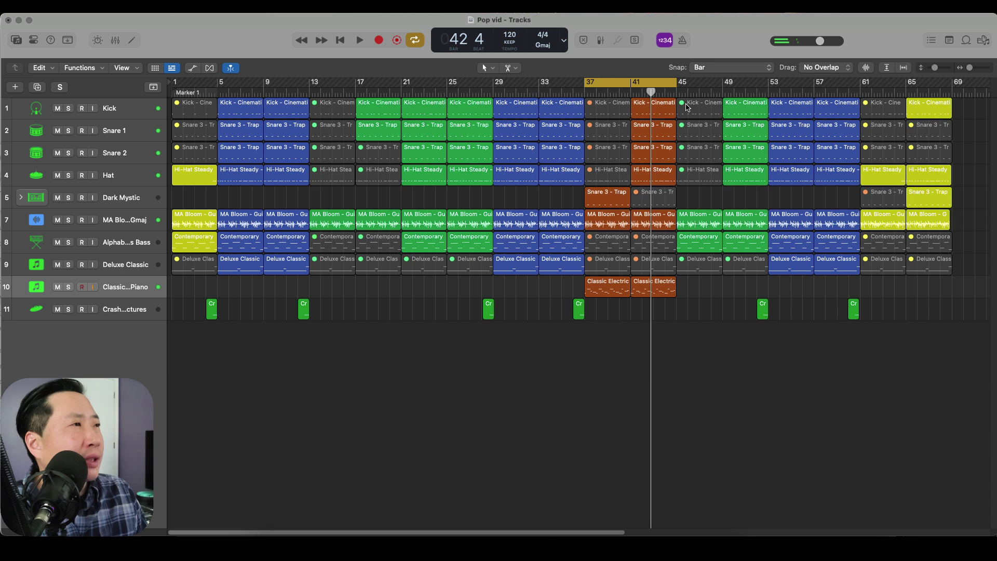
Extend the cycle range over the whole arrangement from bar 1 to the end, and point out the first crash region
drag(677, 89, 953, 89)
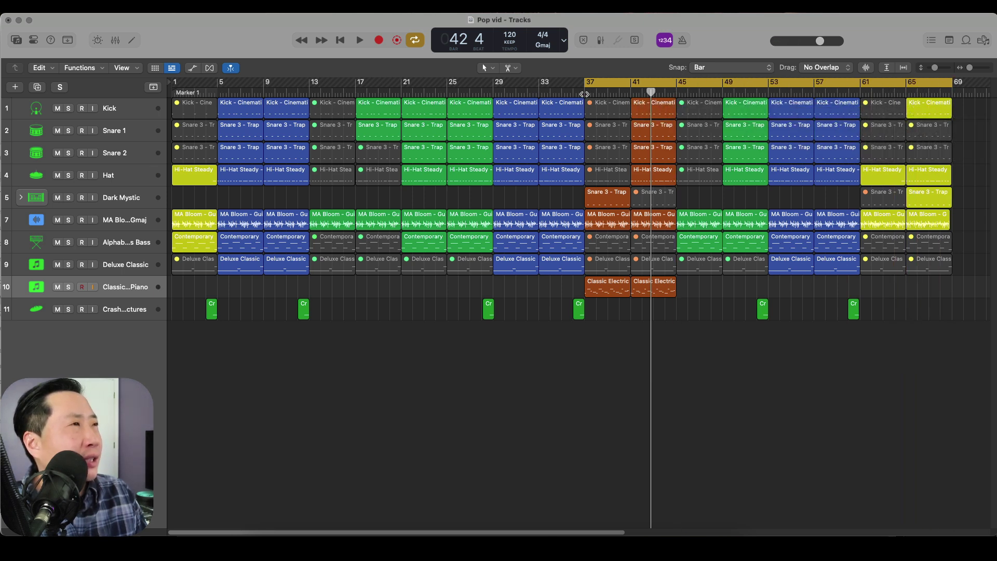
drag(586, 89, 101, 119)
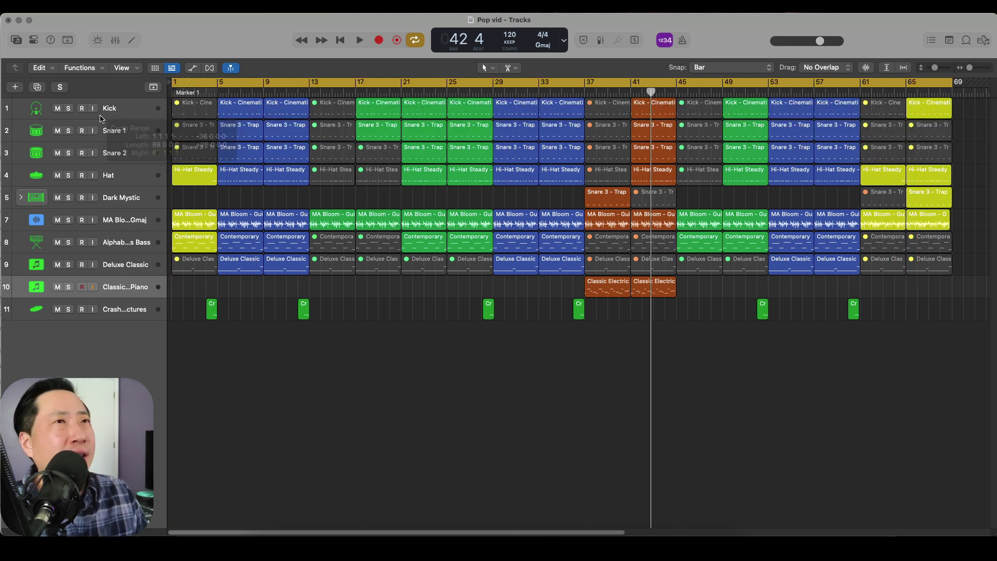
click(211, 310)
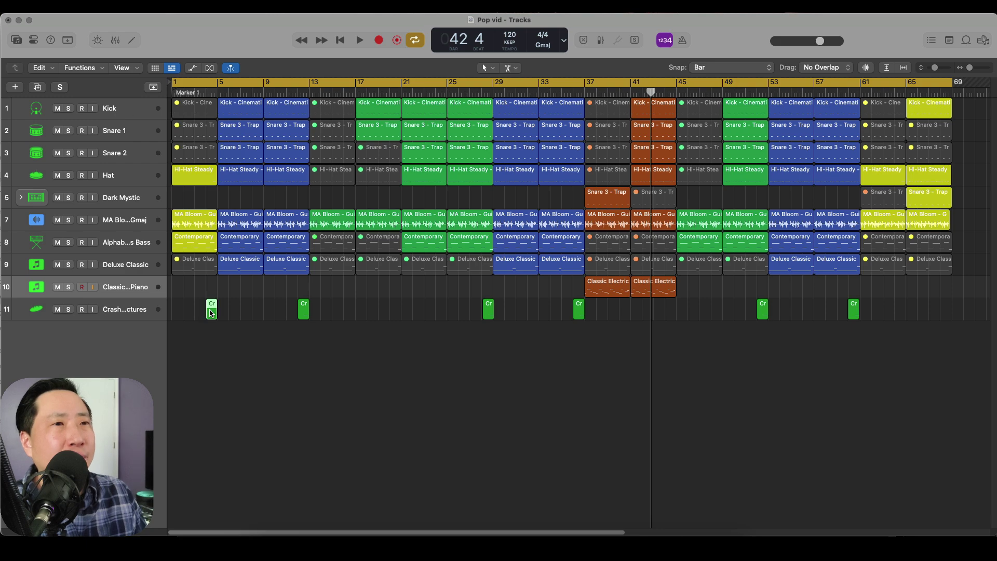
click(220, 350)
Bring the mixer back, select the crash channel and examine its Channel EQ, then close the mixer
key(ctrl+Down)
click(628, 151)
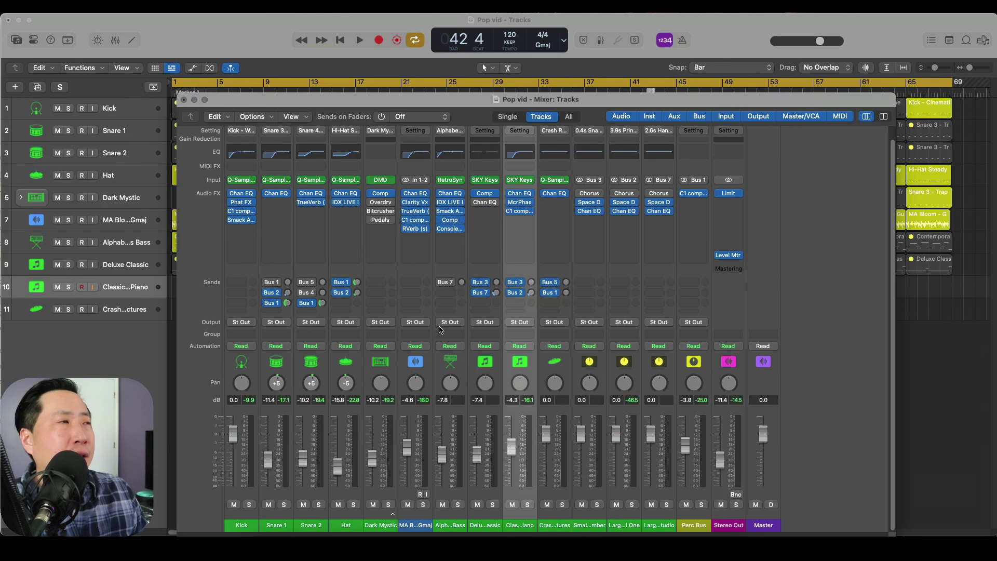
click(567, 526)
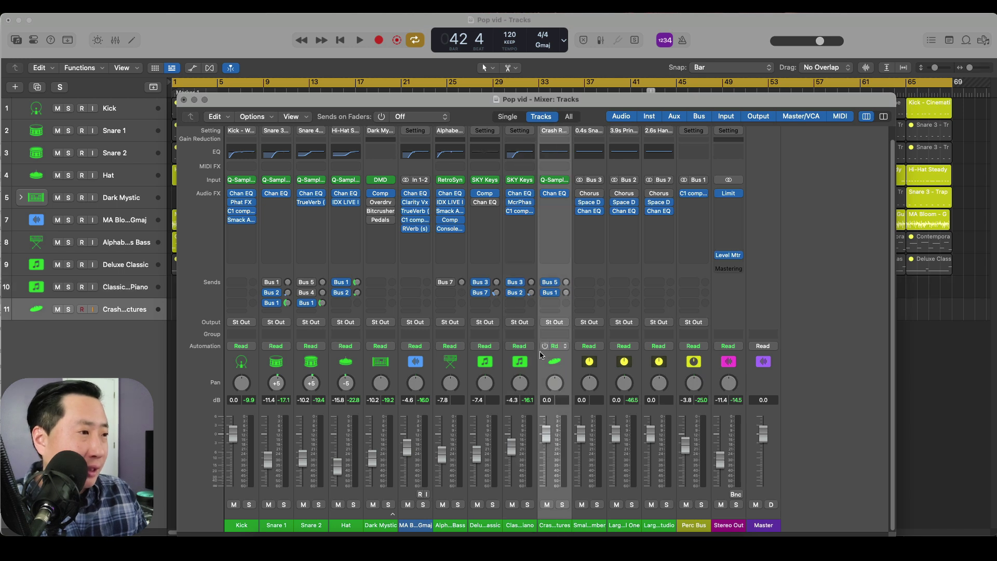
click(553, 198)
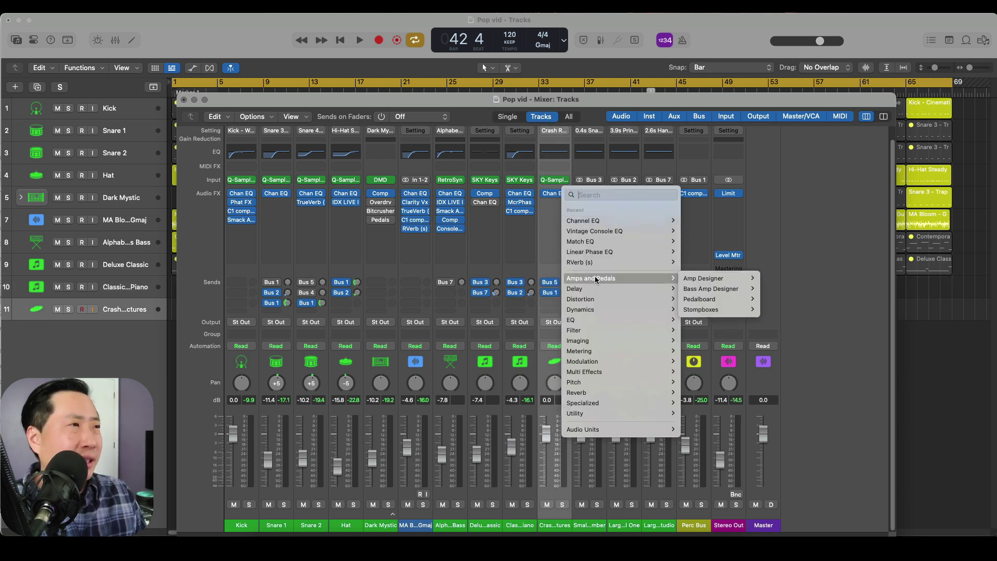
click(553, 156)
click(554, 152)
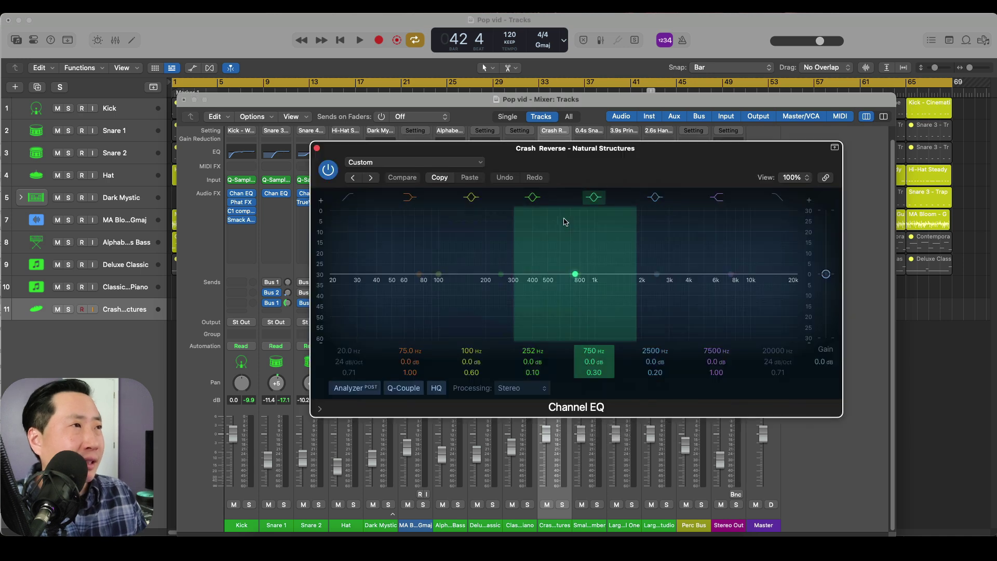
click(318, 149)
key(x)
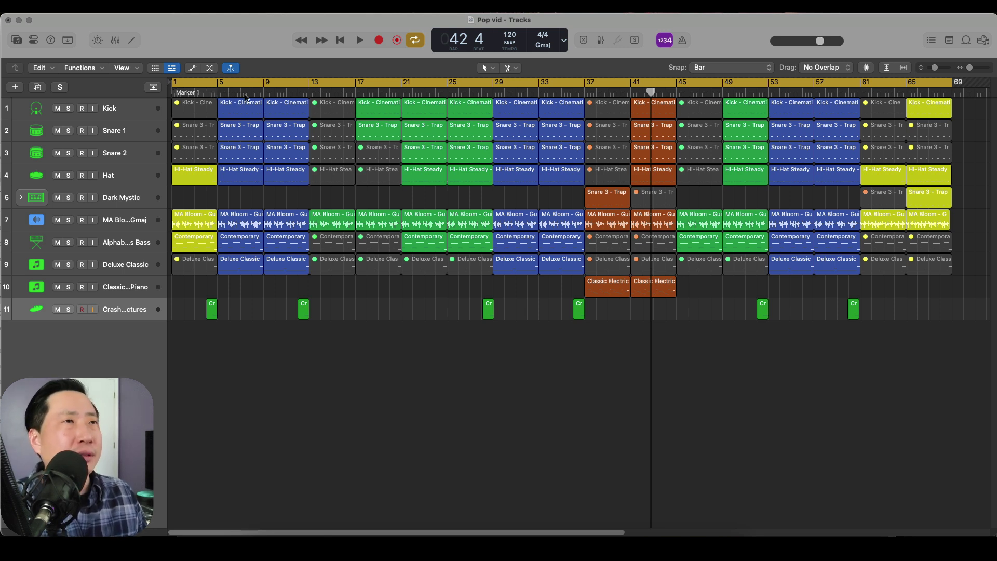
Turn off cycle mode and play the full mix from bar 5
click(215, 92)
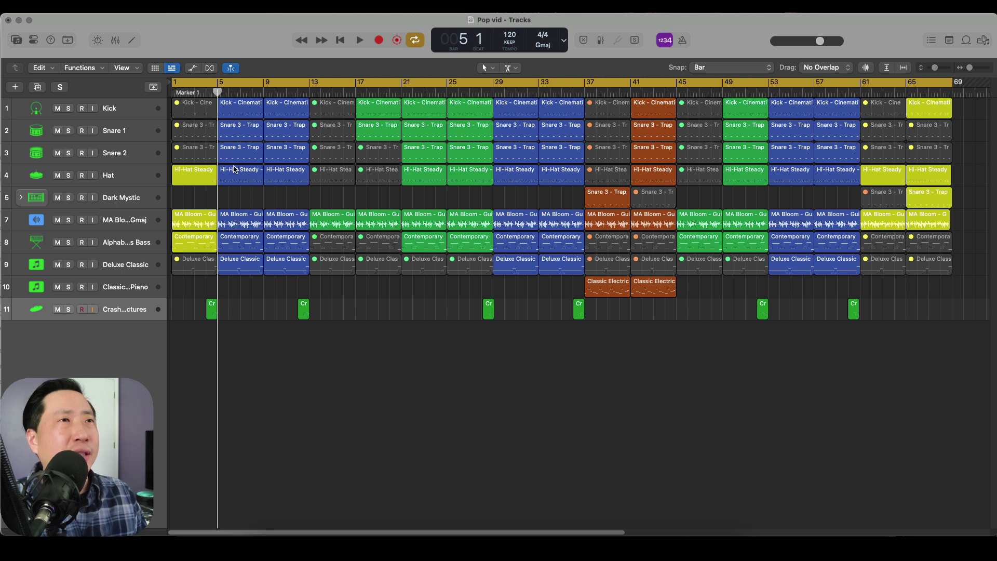
key(Return)
key(space)
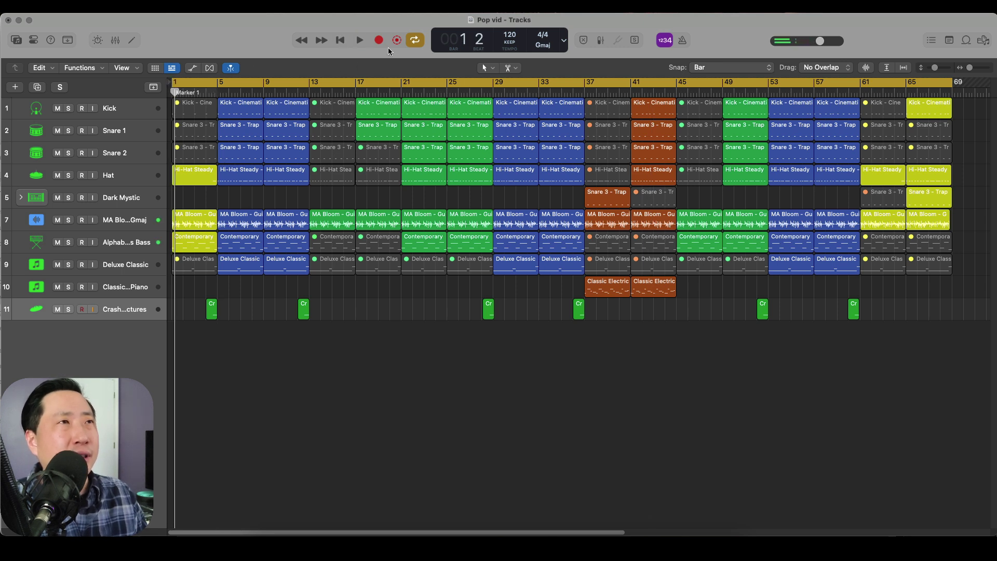
click(414, 41)
click(218, 96)
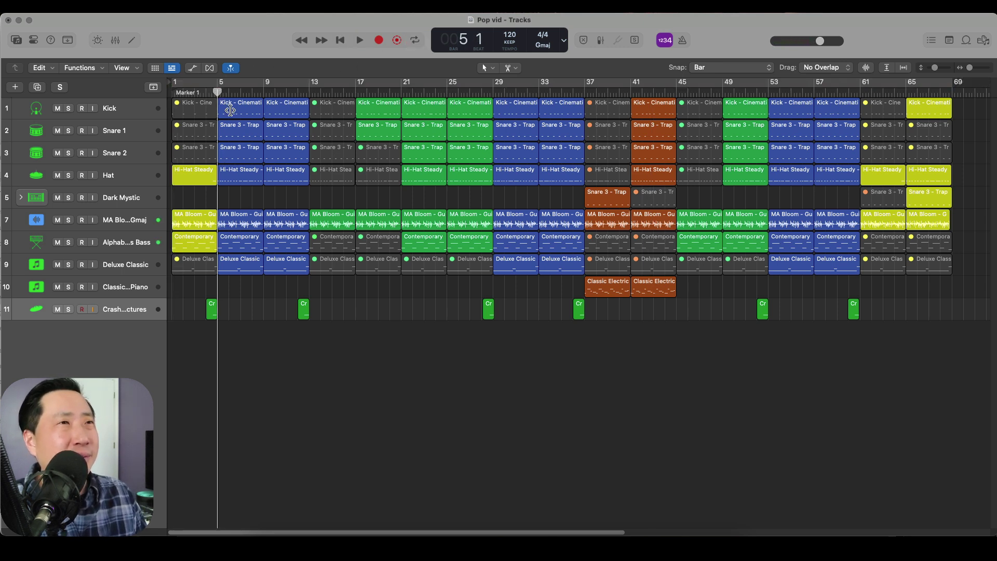
key(space)
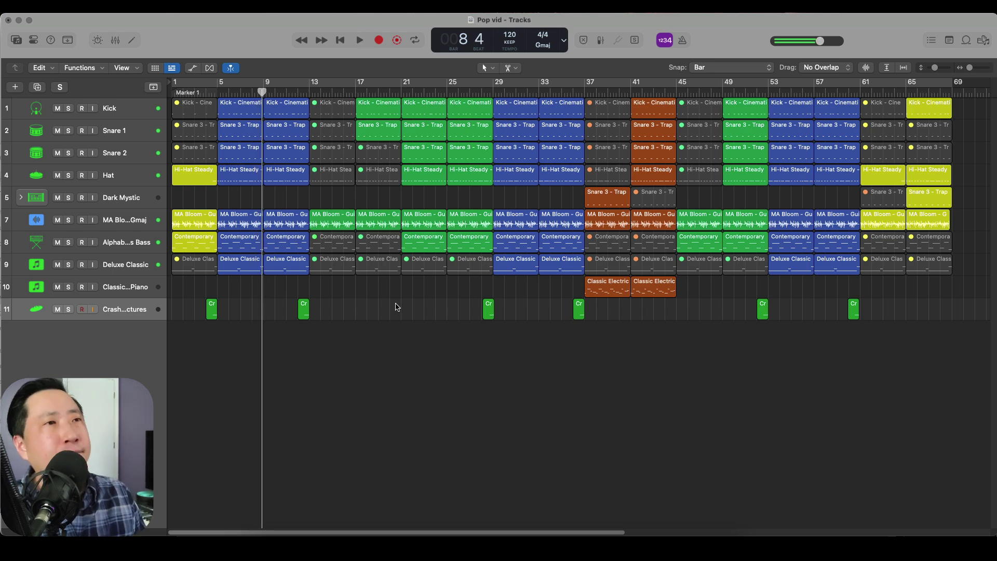
Bring the mixer back and play the full mix from bar 8 to check the Stereo Out level
key(ctrl+Up)
click(693, 206)
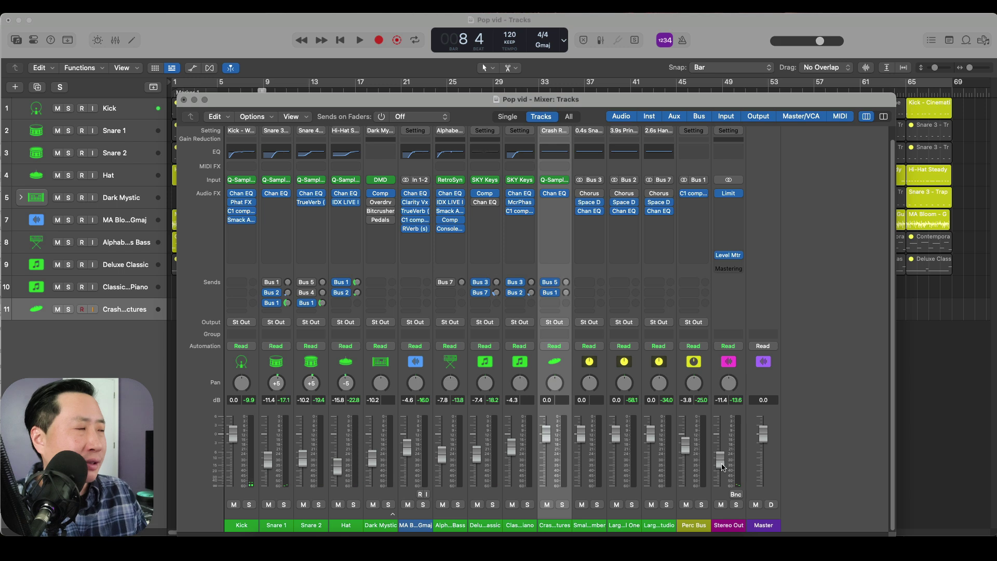
key(space)
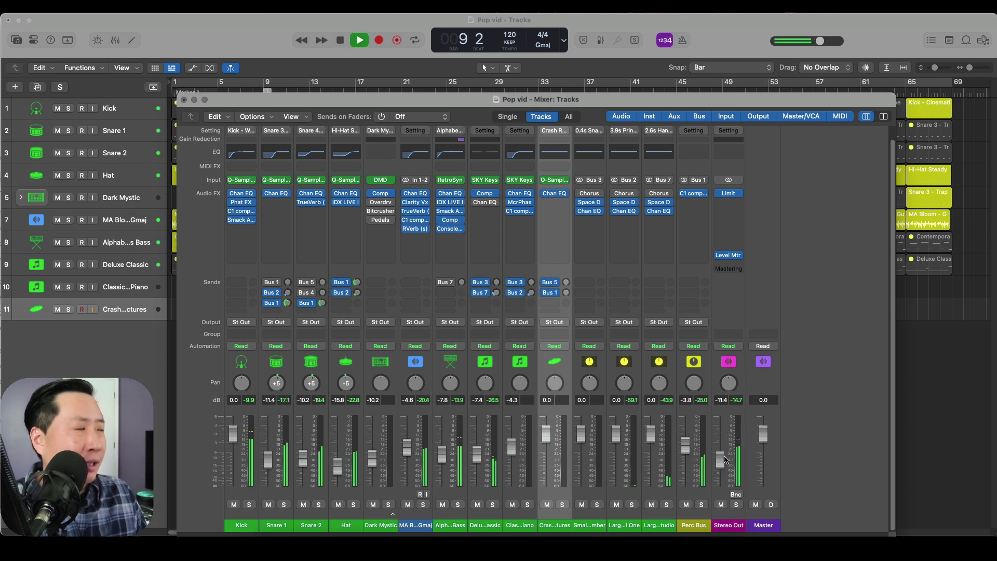
key(space)
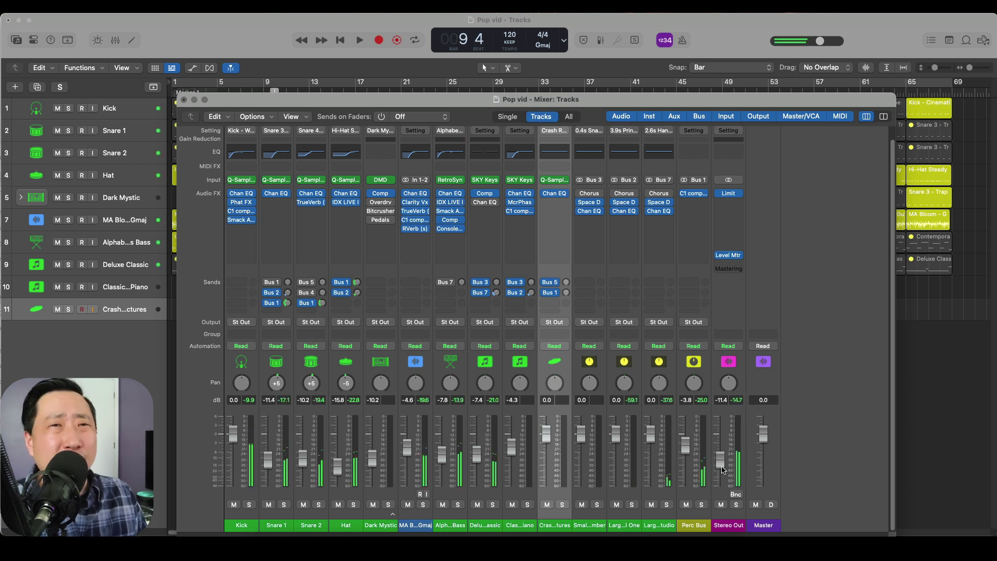